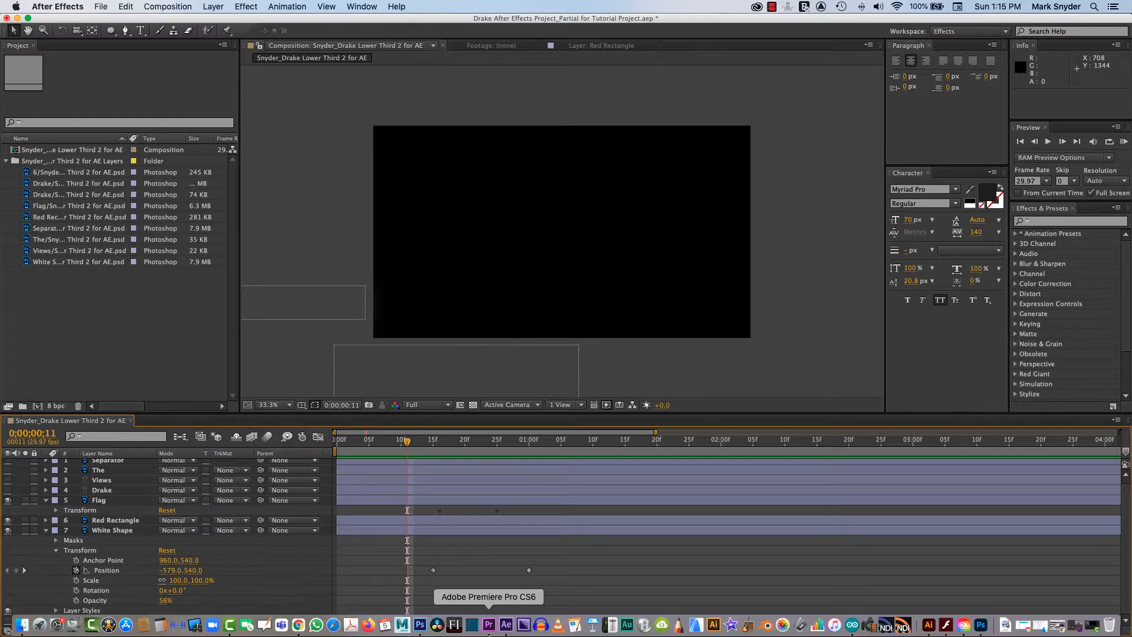
Step: Switch to Premiere Pro to view the Drake overlay sequence, and close its project window again
{"action": "left_click", "coordinate": [486, 626]}
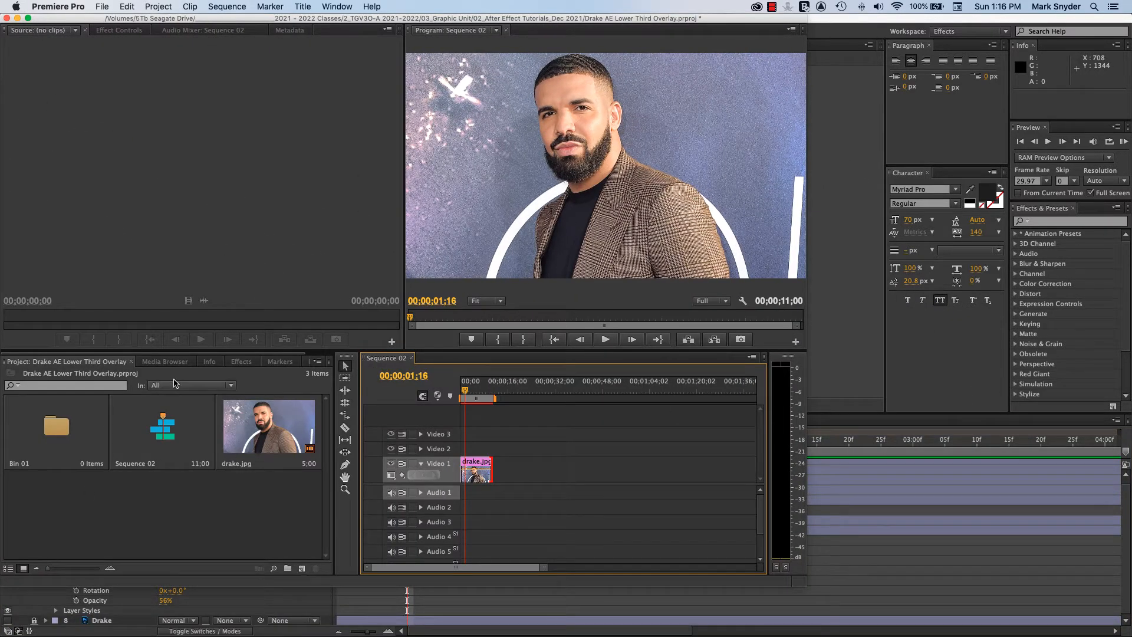
{"action": "left_click", "coordinate": [17, 18]}
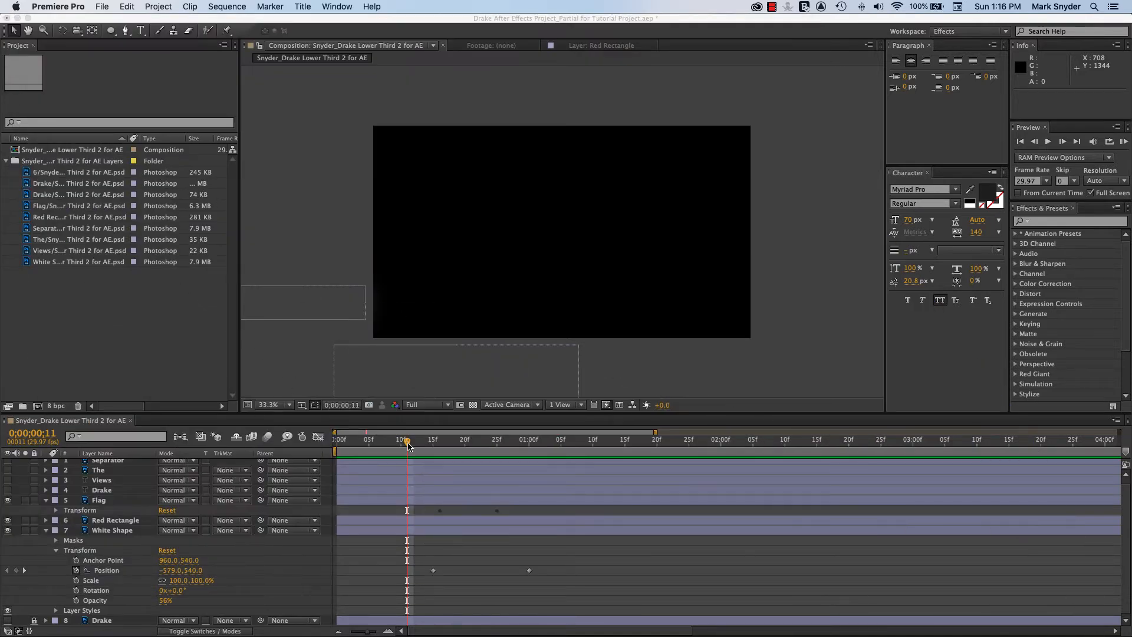
Step: Return to After Effects and preview the lower third's opening animation by scrubbing and RAM-previewing it
{"action": "left_click", "coordinate": [447, 446]}
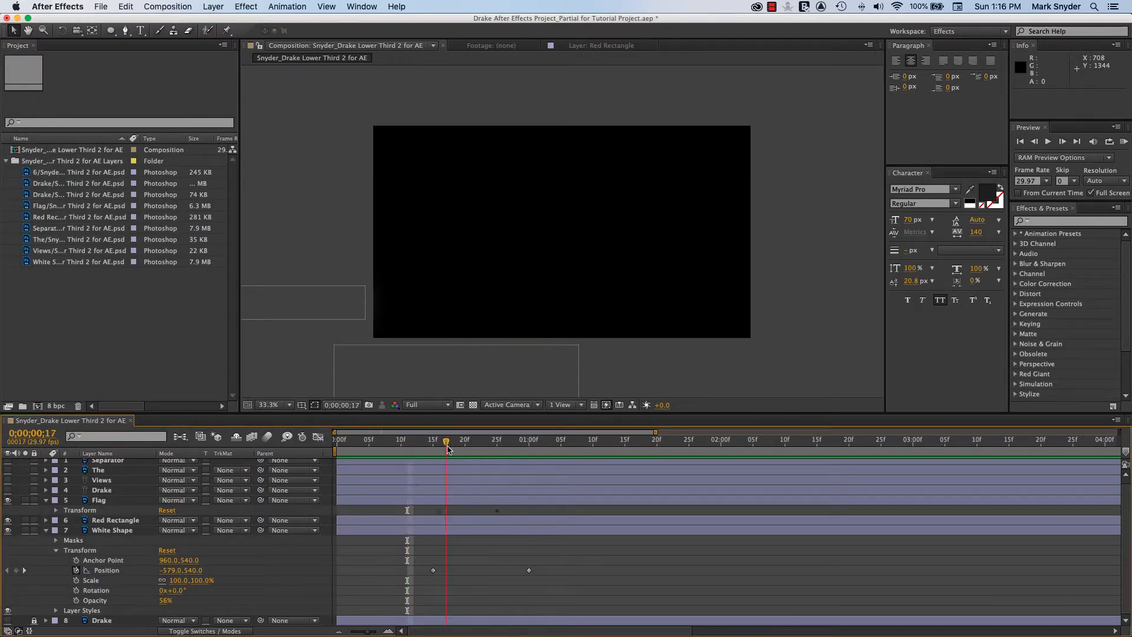
{"action": "left_click_drag", "start_coordinate": [447, 449], "coordinate": [511, 455]}
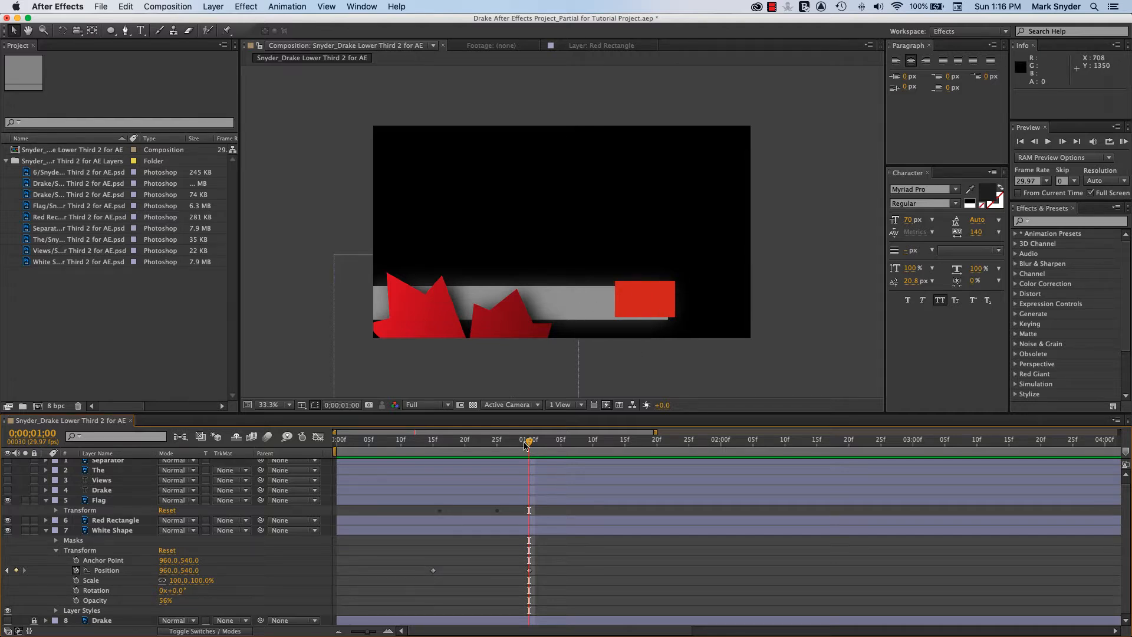
{"action": "key", "text": "KP_0"}
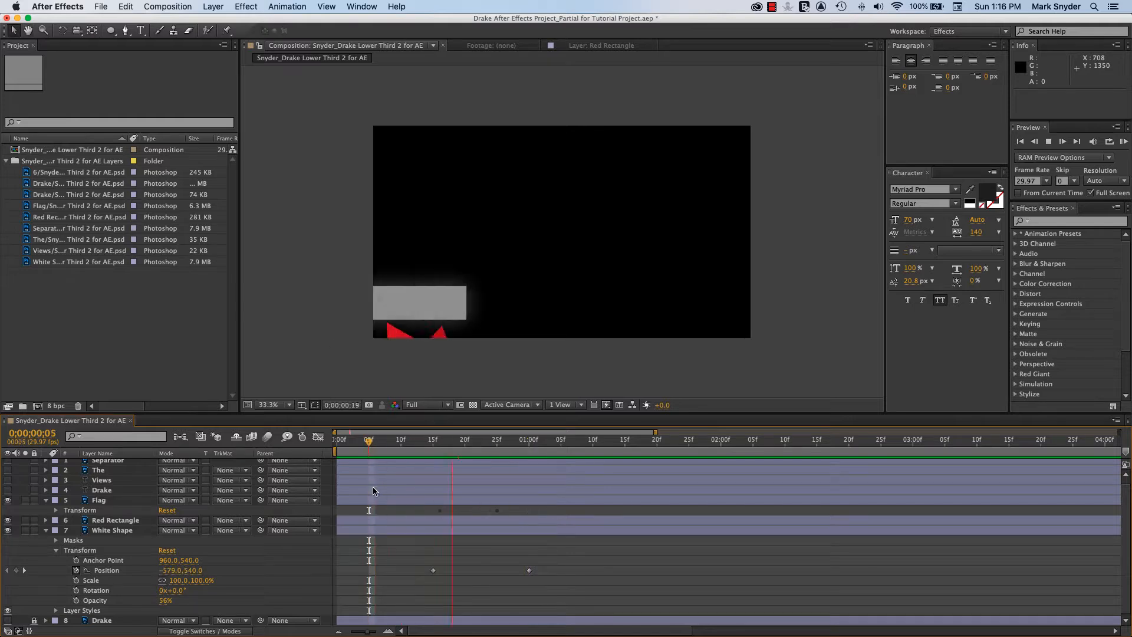
{"action": "left_click", "coordinate": [694, 442]}
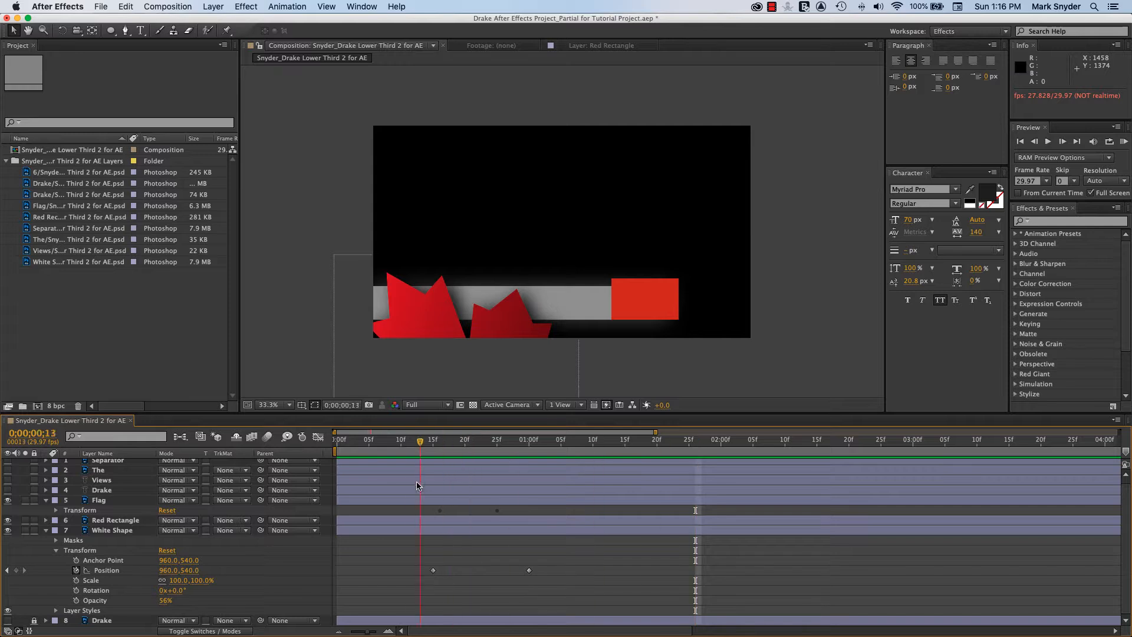
{"action": "key", "text": "KP_0"}
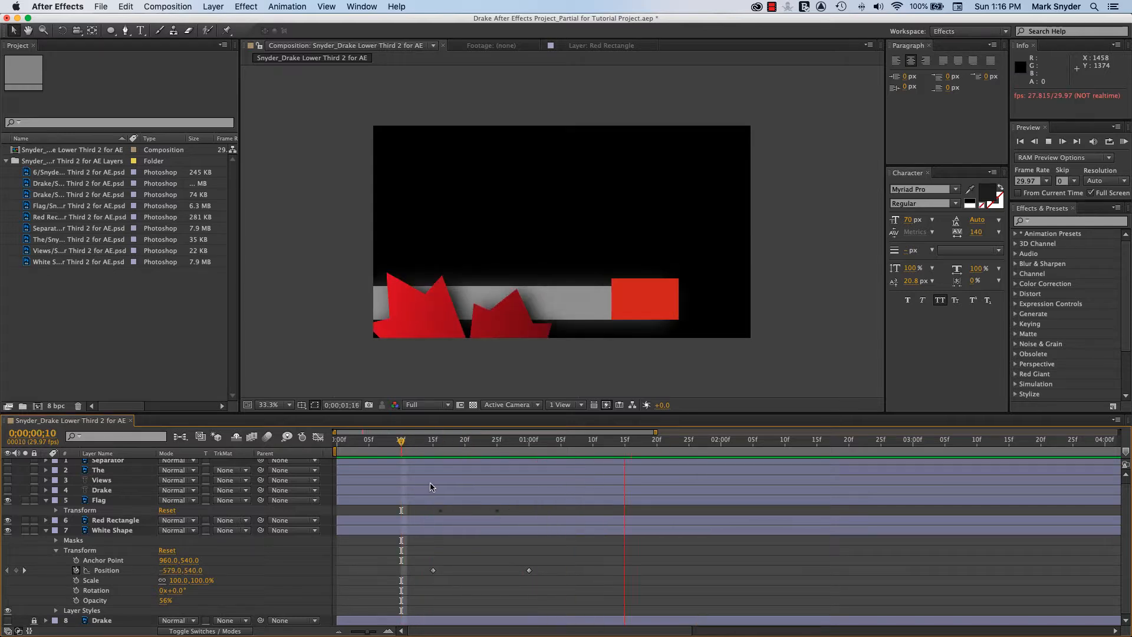
{"action": "left_click", "coordinate": [625, 449]}
{"action": "left_click_drag", "start_coordinate": [657, 442], "coordinate": [413, 521]}
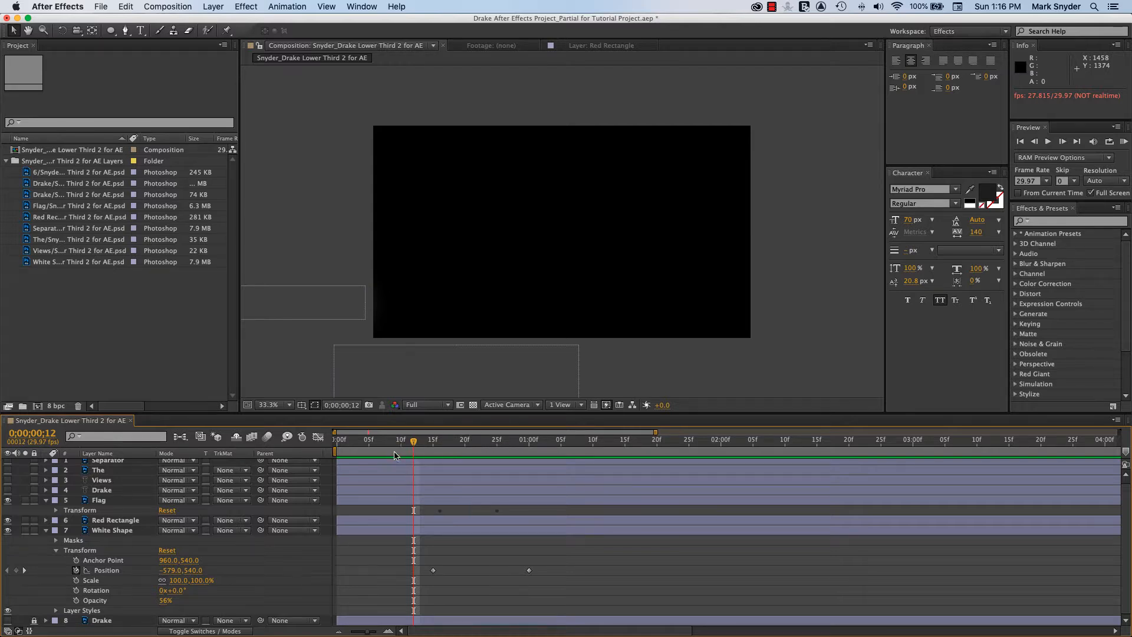
Step: Inspect the timeline through to the composition's end and check the duration in the composition settings without changing anything
{"action": "left_click_drag", "start_coordinate": [661, 433], "coordinate": [845, 432]}
{"action": "left_click", "coordinate": [760, 441]}
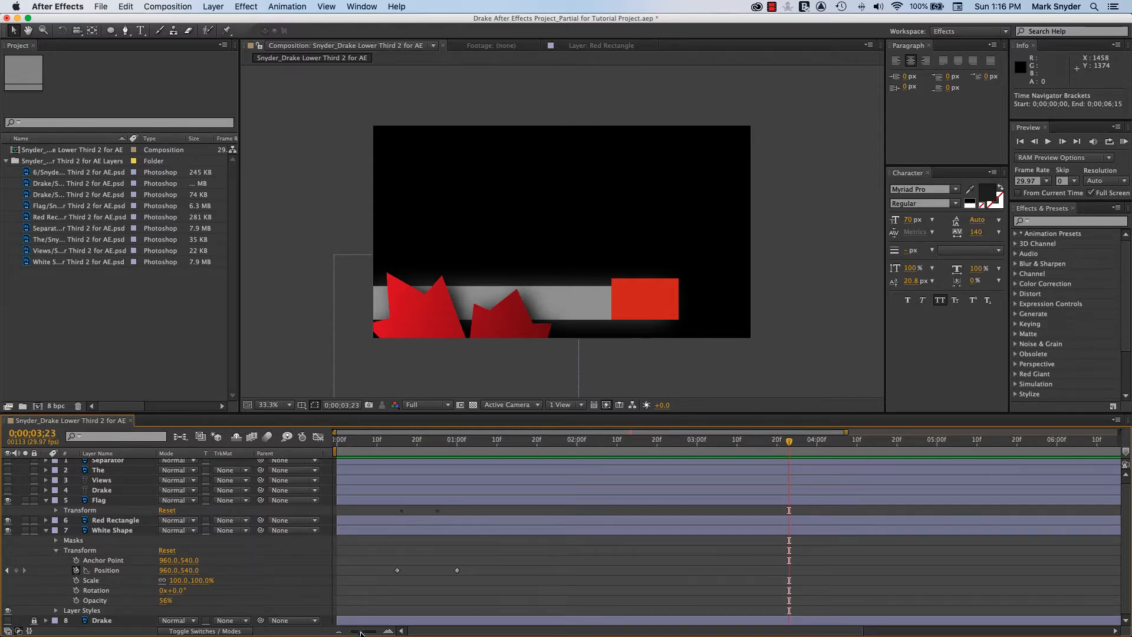
{"action": "left_click_drag", "start_coordinate": [361, 634], "coordinate": [356, 634]}
{"action": "left_click_drag", "start_coordinate": [914, 432], "coordinate": [861, 432]}
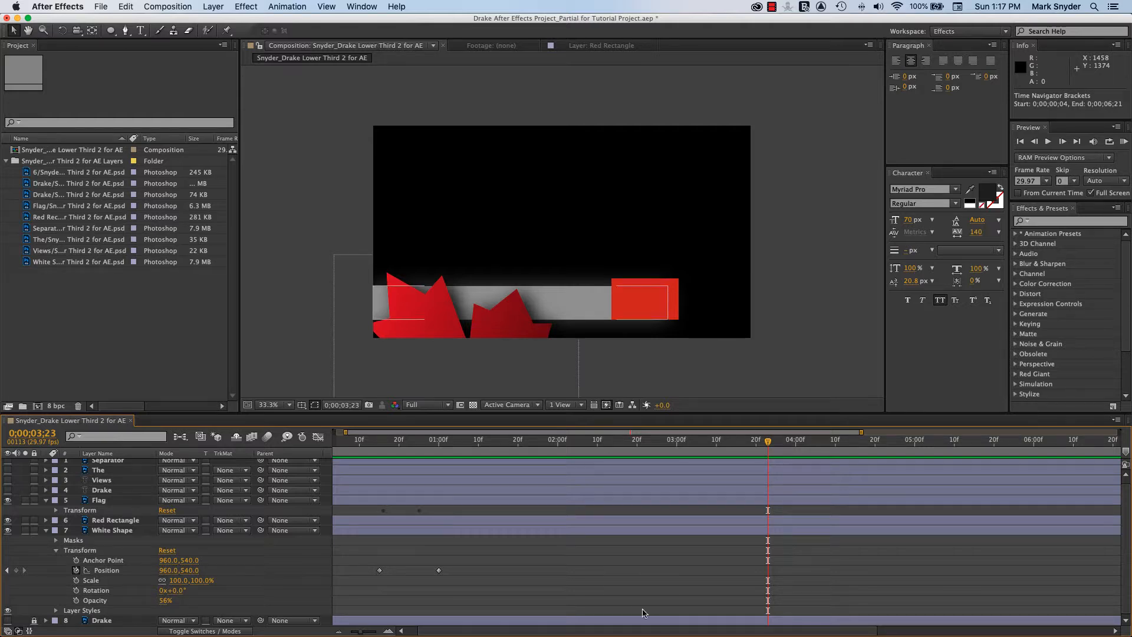
{"action": "left_click_drag", "start_coordinate": [648, 630], "coordinate": [637, 631]}
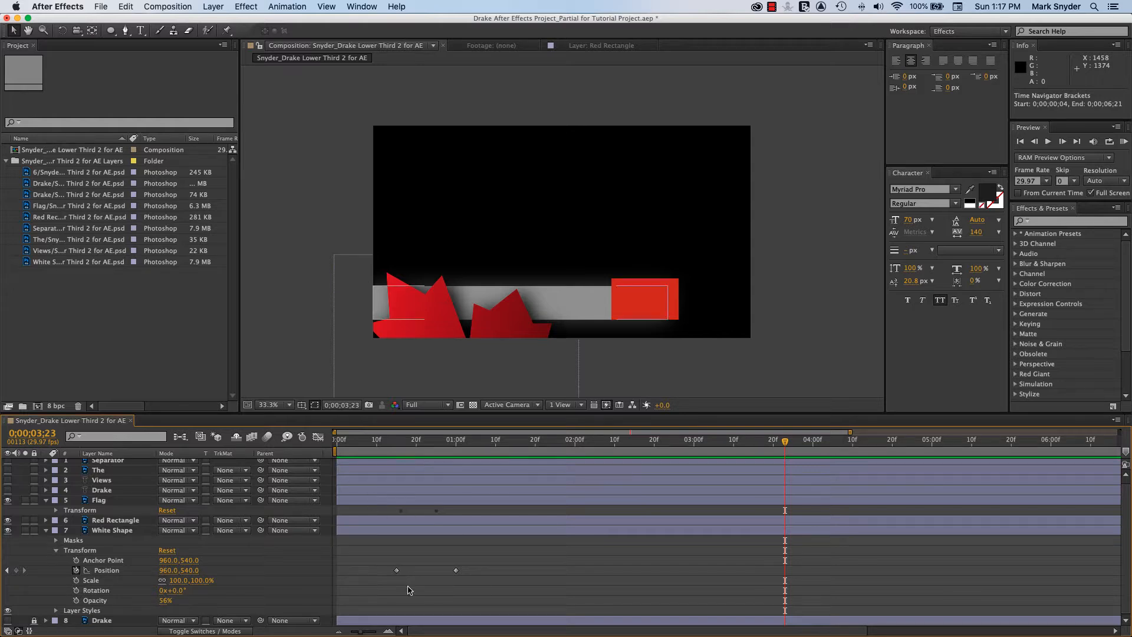
{"action": "left_click_drag", "start_coordinate": [521, 633], "coordinate": [780, 629]}
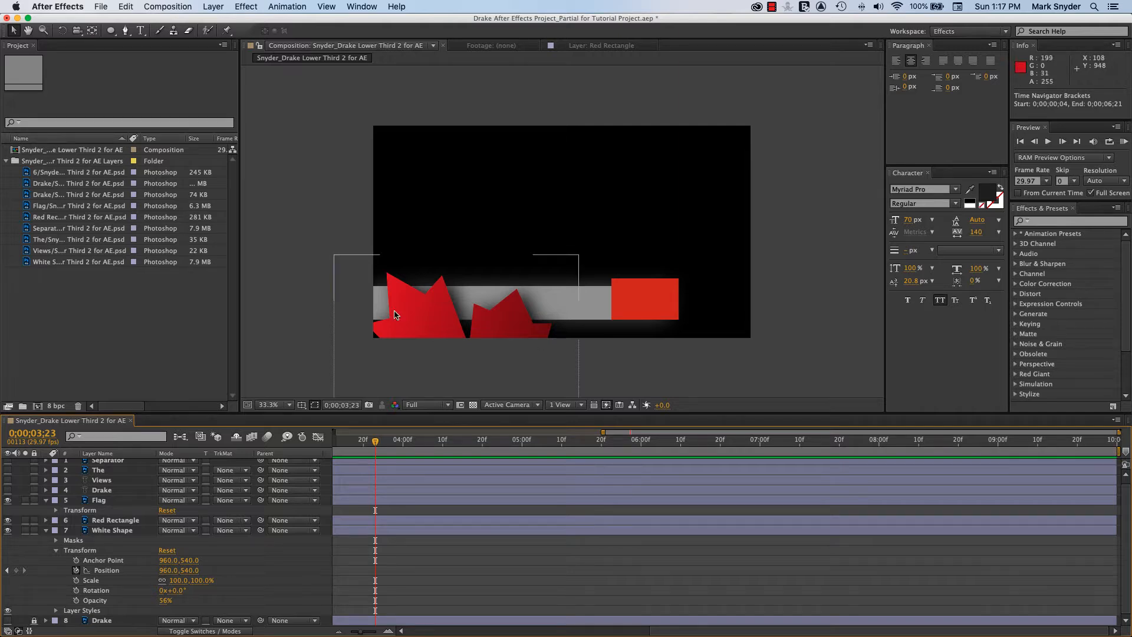
{"action": "right_click", "coordinate": [171, 151]}
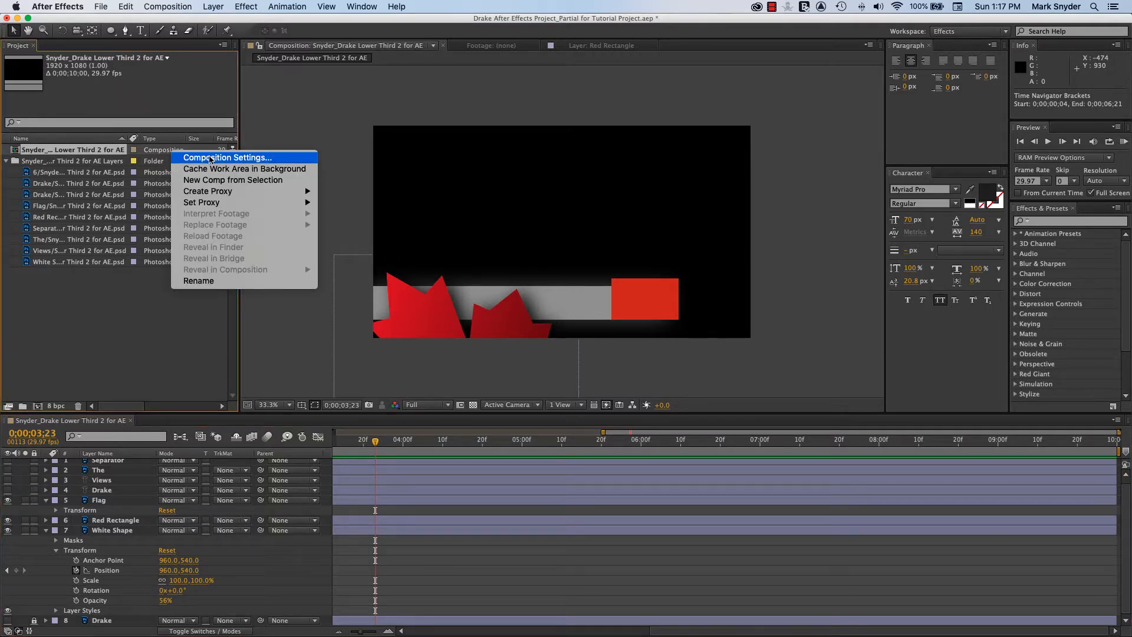
{"action": "left_click", "coordinate": [226, 157]}
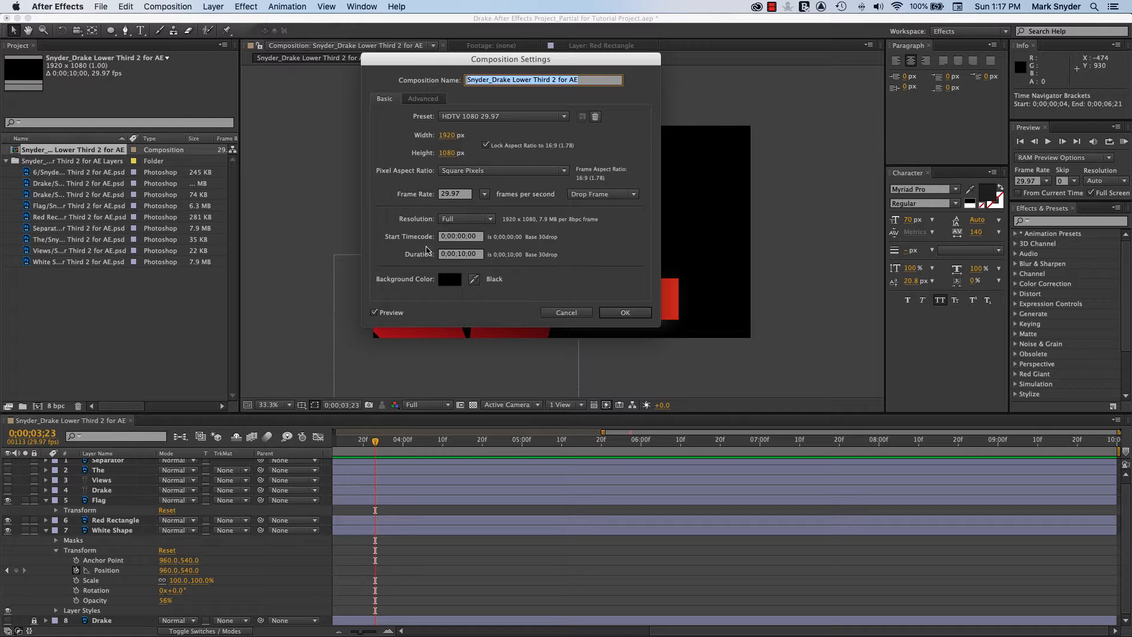
{"action": "left_click", "coordinate": [567, 313]}
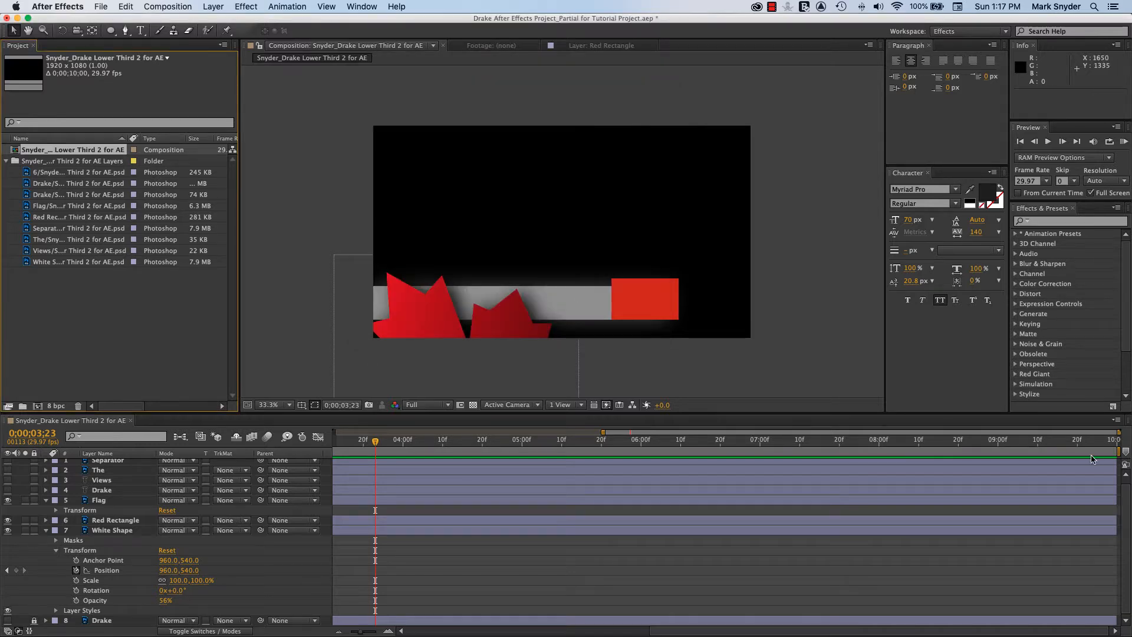
Step: Go to the composition's last frame and step backward frame by frame to 0;00;09;04
{"action": "left_click", "coordinate": [1119, 450]}
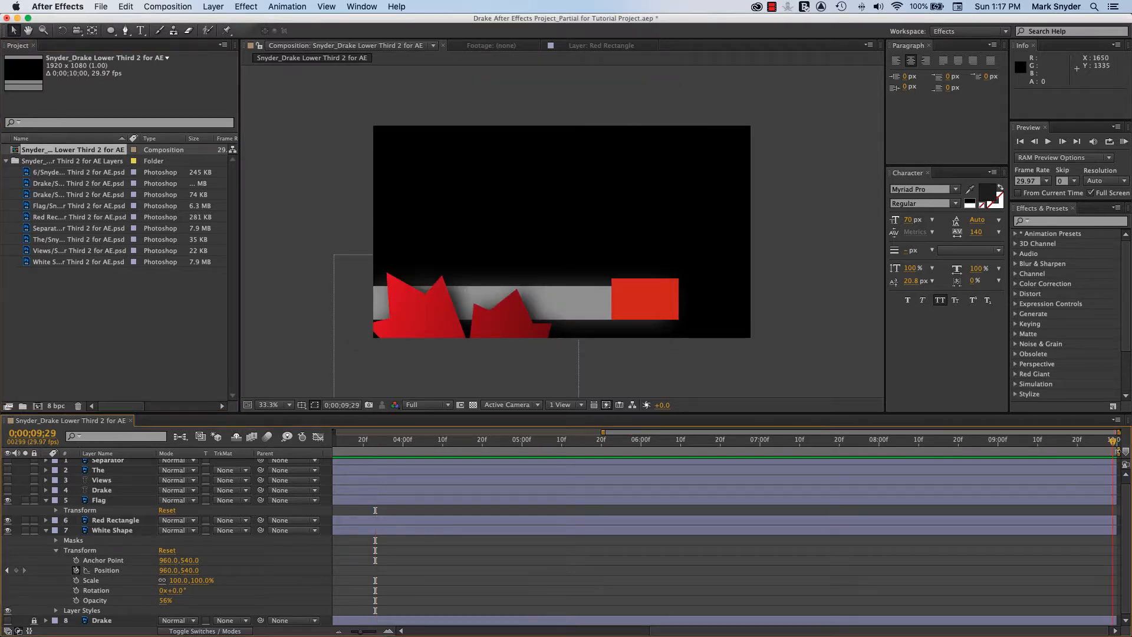
{"action": "key", "text": "Page_Up"}
{"action": "key", "text": "Page_Up"}
{"action": "key", "text": "Page_Up"}
{"action": "key", "text": "Page_Up"}
{"action": "key", "text": "Page_Up"}
{"action": "key", "text": "Page_Up"}
{"action": "key", "text": "Page_Up"}
{"action": "key", "text": "Page_Up"}
{"action": "key", "text": "Page_Up"}
{"action": "key", "text": "Page_Up"}
{"action": "key", "text": "Page_Up"}
{"action": "key", "text": "Page_Up"}
{"action": "key", "text": "Page_Up"}
{"action": "key", "text": "Page_Up"}
{"action": "key", "text": "Page_Up"}
{"action": "key", "text": "Page_Up"}
{"action": "key", "text": "Page_Up"}
{"action": "key", "text": "Page_Up"}
{"action": "key", "text": "Page_Up"}
{"action": "key", "text": "Page_Up"}
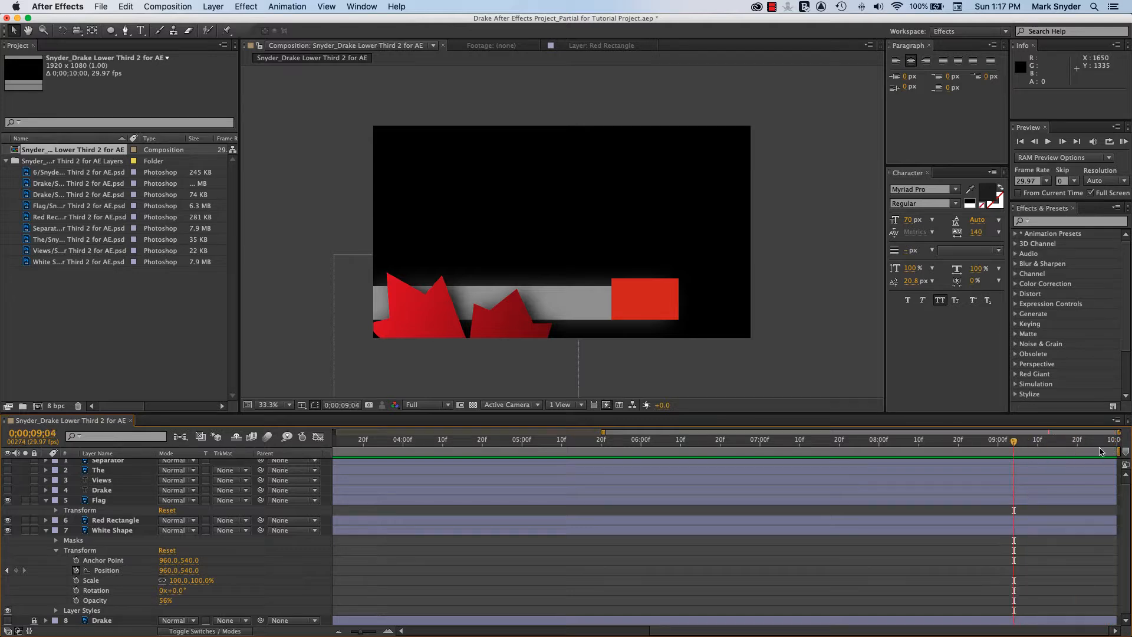
Step: Shorten the work area so that it runs from the start to 0;00;04;28
{"action": "left_click_drag", "start_coordinate": [1118, 450], "coordinate": [425, 492]}
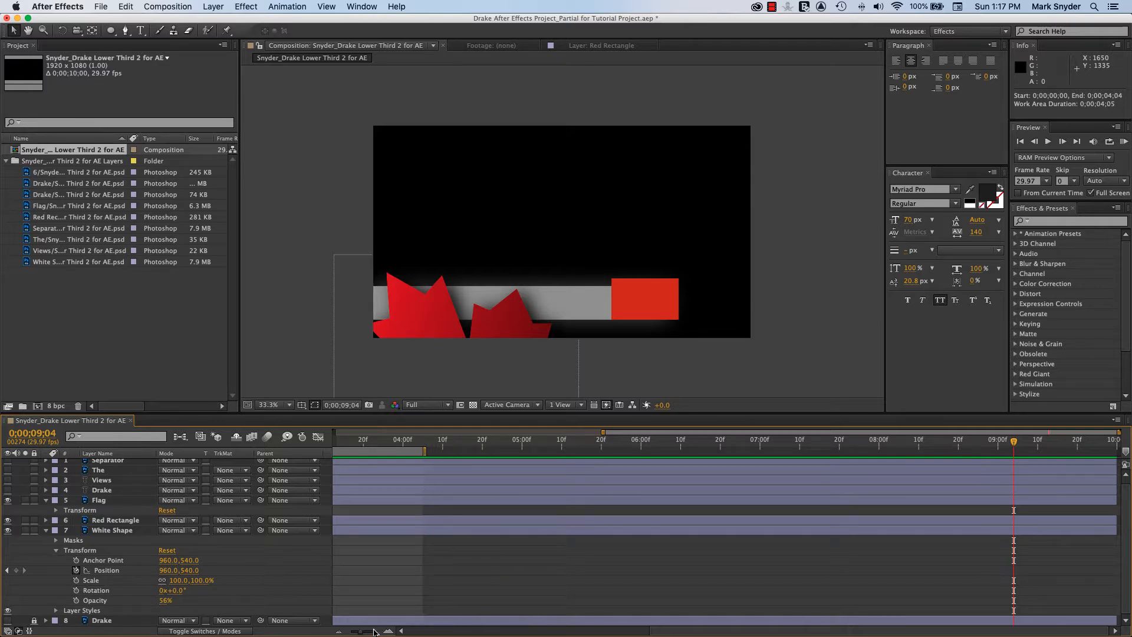
{"action": "left_click_drag", "start_coordinate": [362, 633], "coordinate": [347, 633]}
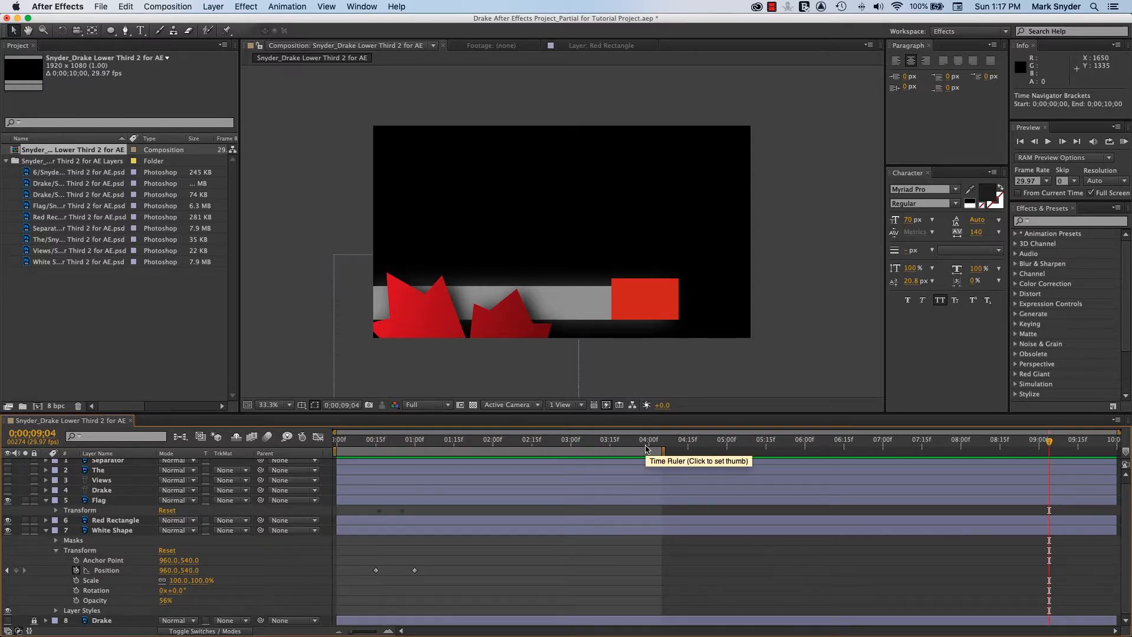
{"action": "mouse_move", "coordinate": [664, 452]}
{"action": "left_mouse_down"}
{"action": "mouse_move", "coordinate": [505, 451]}
{"action": "mouse_move", "coordinate": [650, 458]}
{"action": "left_mouse_up"}
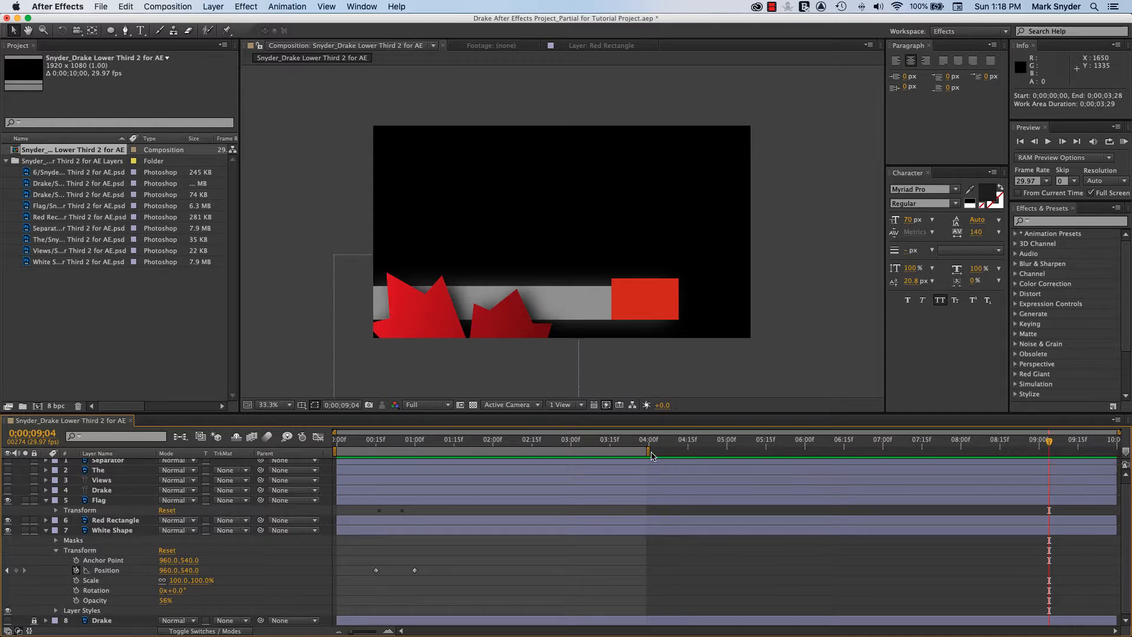
{"action": "left_click_drag", "start_coordinate": [648, 451], "coordinate": [728, 451]}
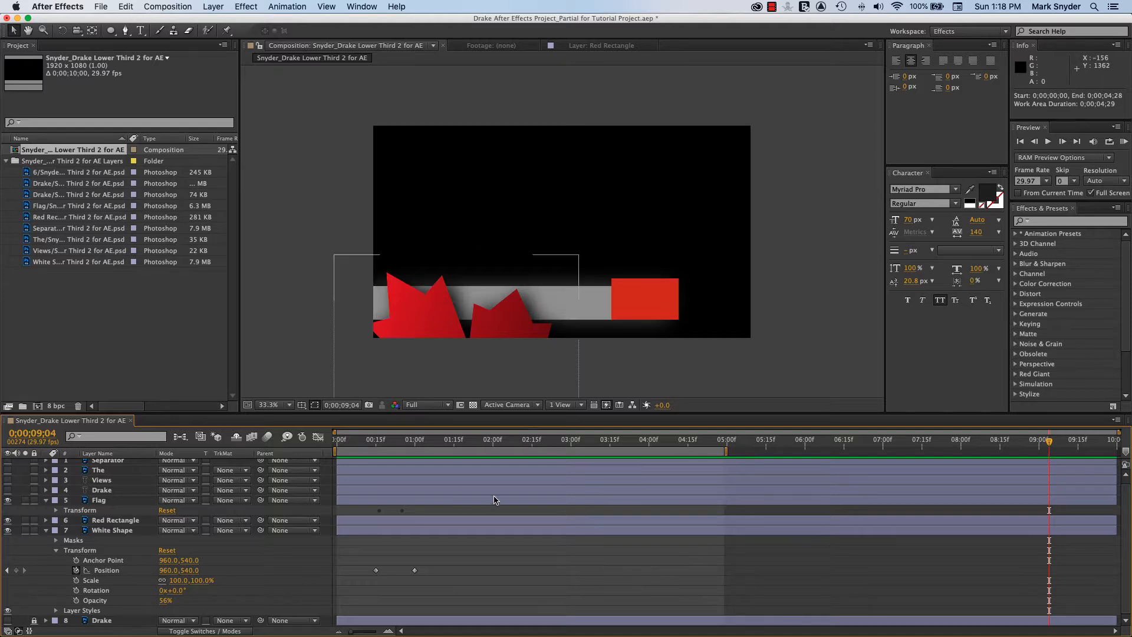
Step: Add the lower third composition to the render queue and delete the duplicate first queue item
{"action": "left_click", "coordinate": [164, 7]}
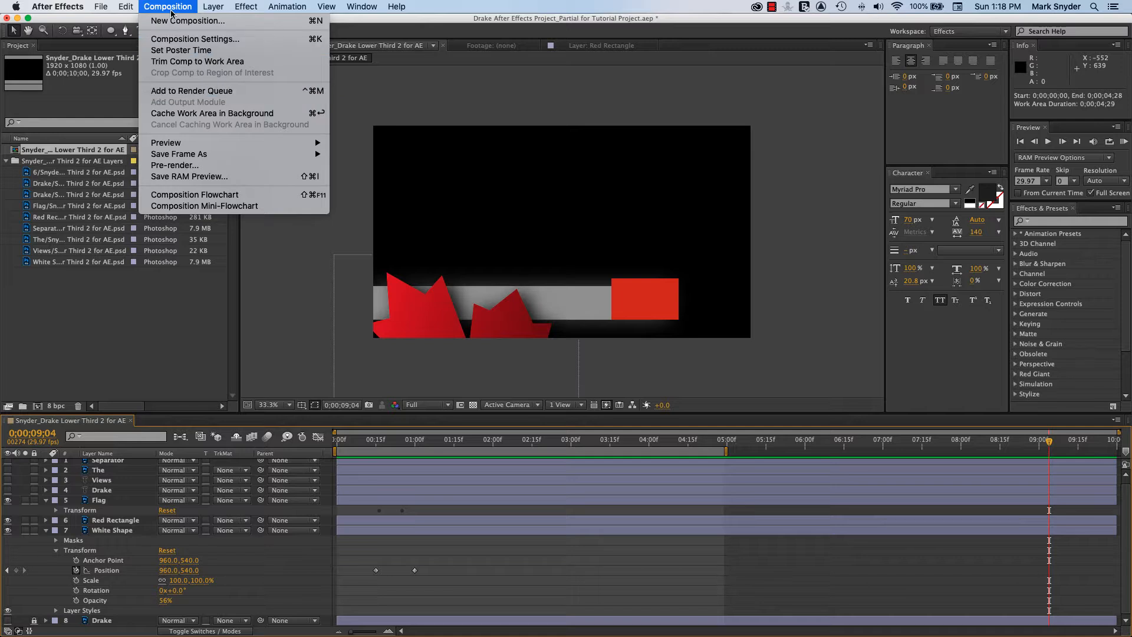
{"action": "left_click", "coordinate": [189, 91]}
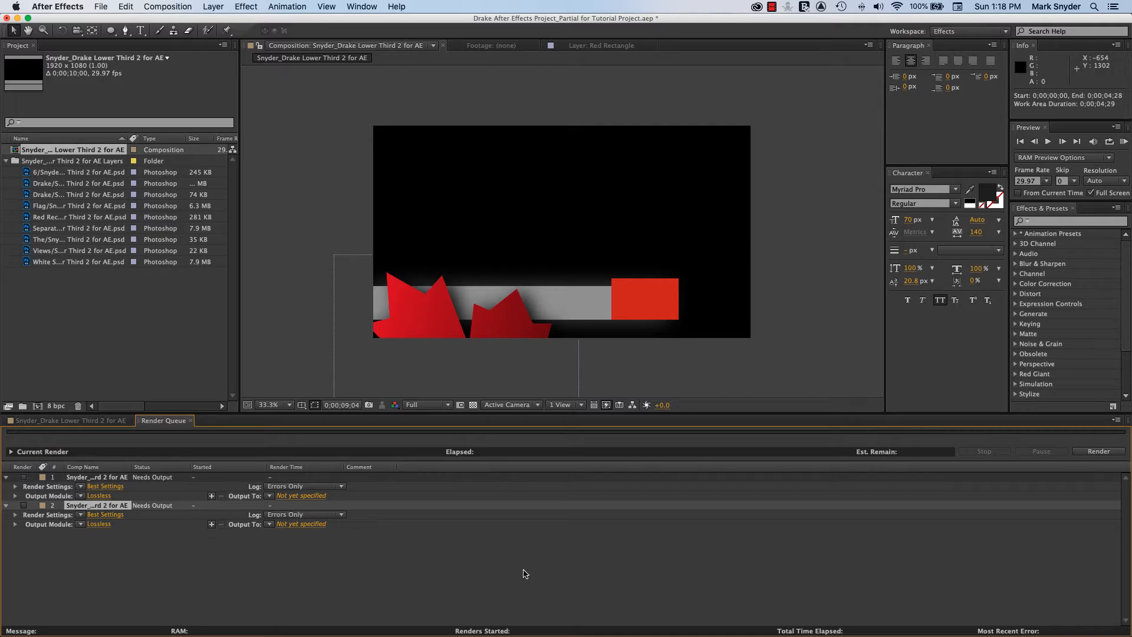
{"action": "left_click", "coordinate": [71, 421]}
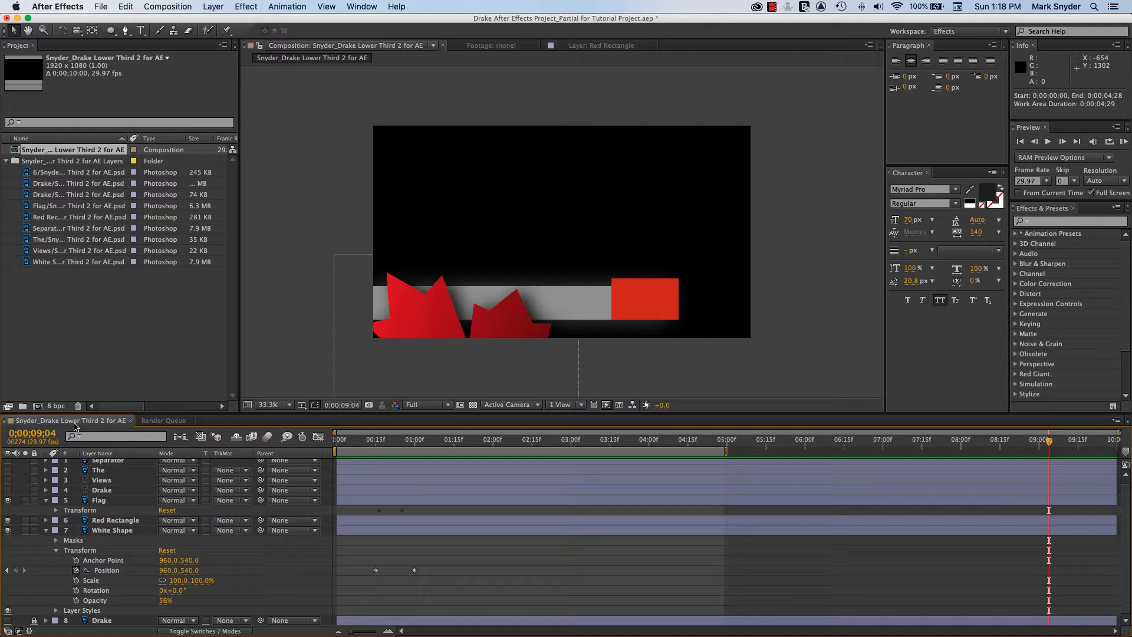
{"action": "left_click", "coordinate": [164, 421]}
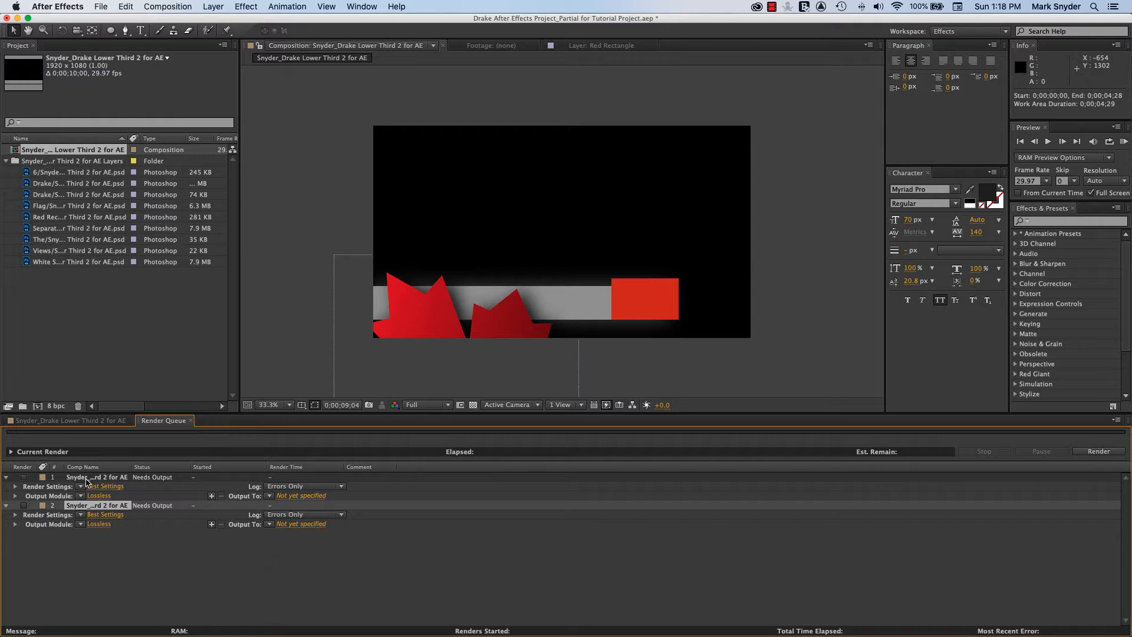
{"action": "left_click", "coordinate": [104, 479]}
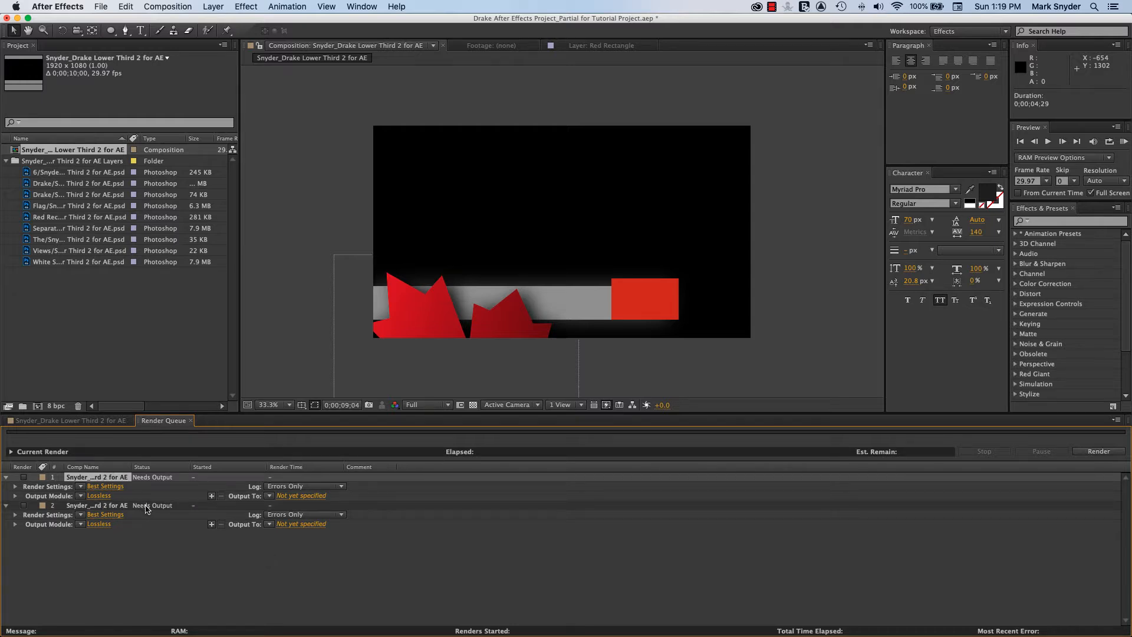
{"action": "key", "text": "Delete"}
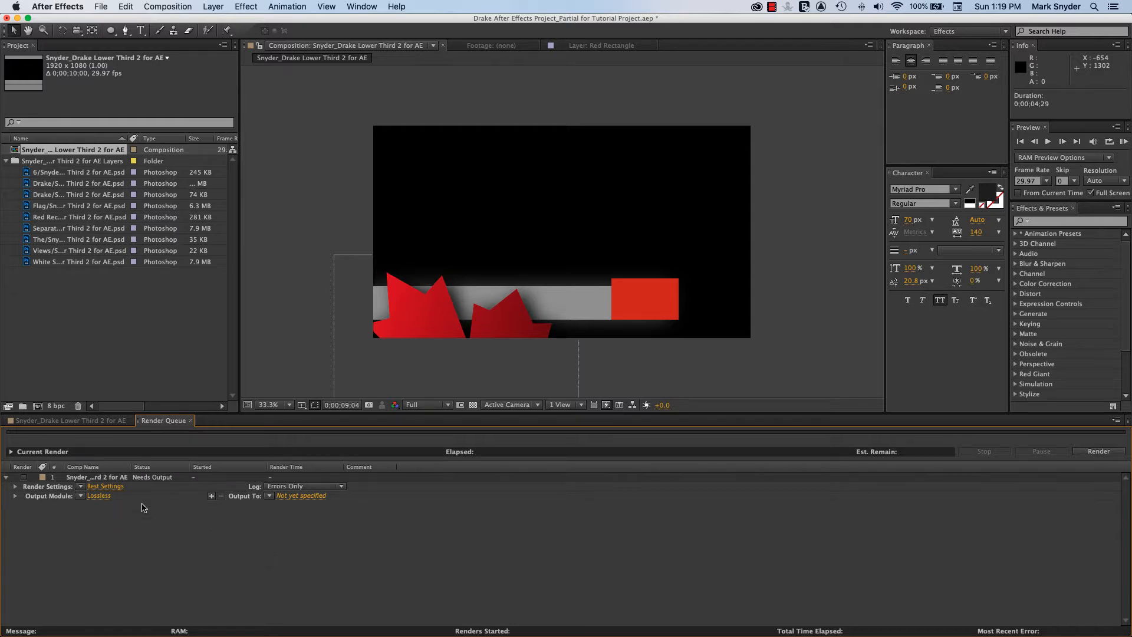
Step: Review the queued item's render quality, resolution and time span options, cancel the settings, and return to the composition's timeline
{"action": "left_click", "coordinate": [104, 481]}
{"action": "left_click", "coordinate": [126, 536]}
{"action": "left_click", "coordinate": [112, 489]}
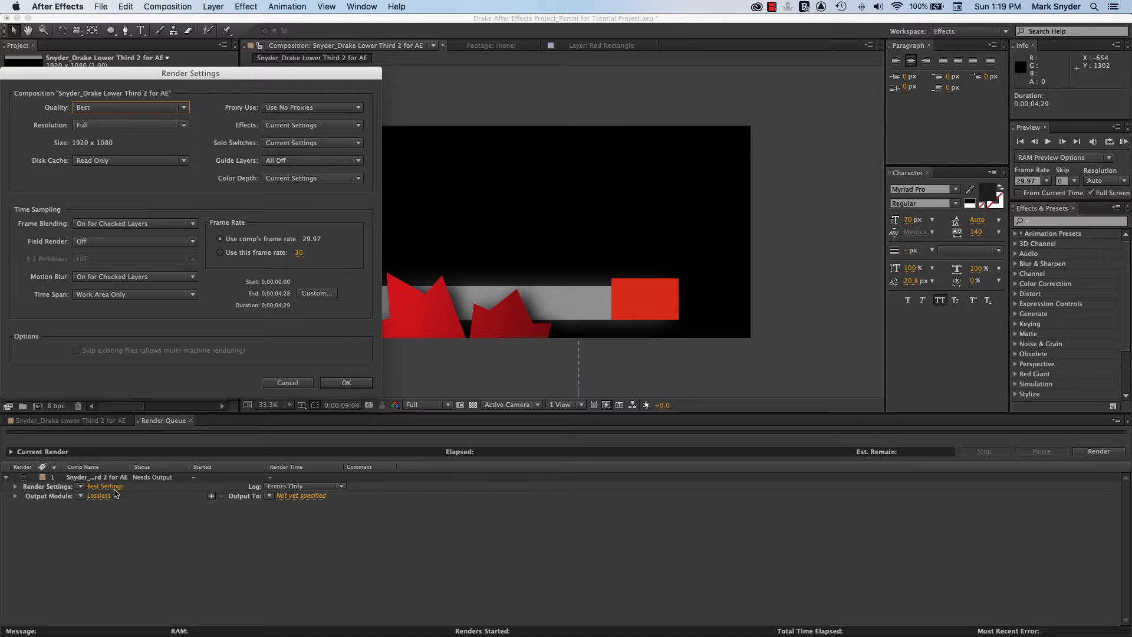
{"action": "left_click", "coordinate": [184, 107]}
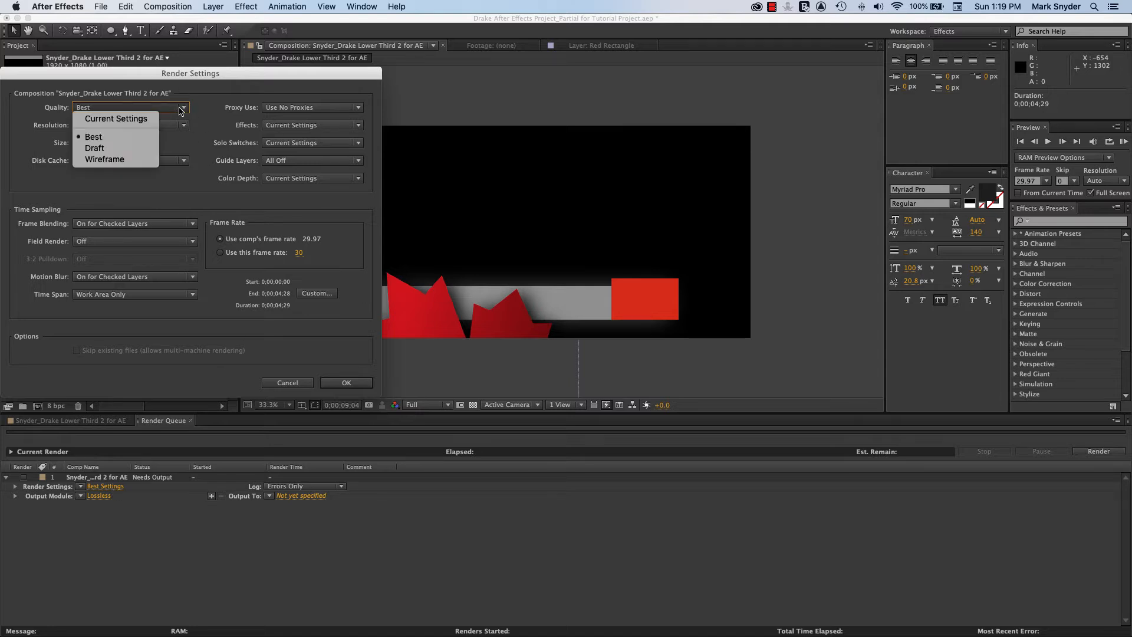
{"action": "left_click", "coordinate": [118, 137]}
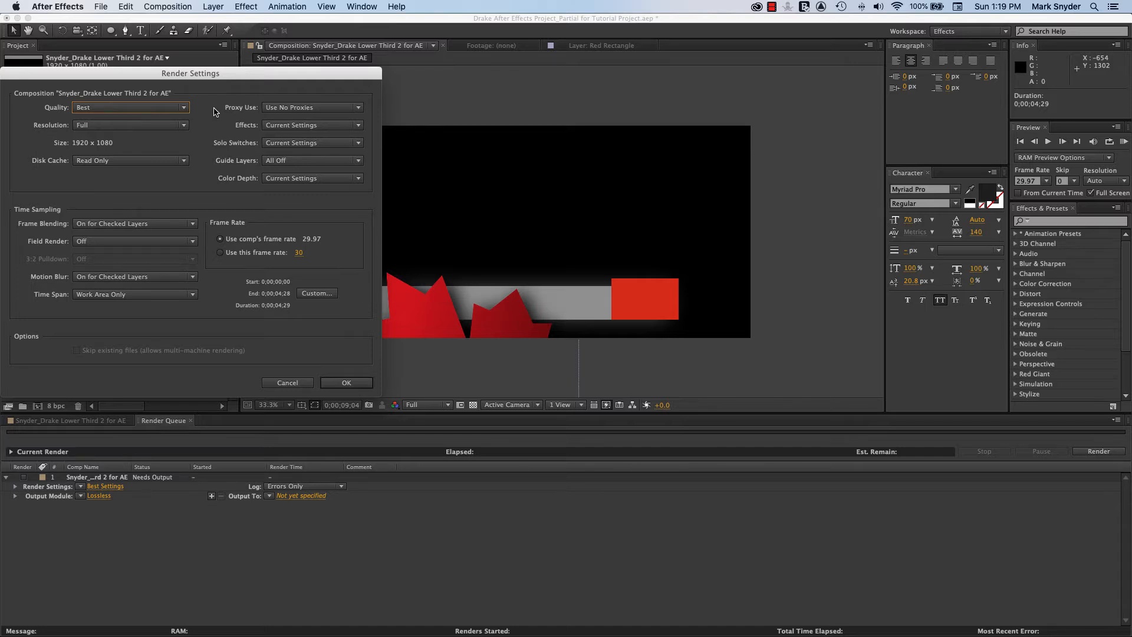
{"action": "left_click", "coordinate": [182, 109]}
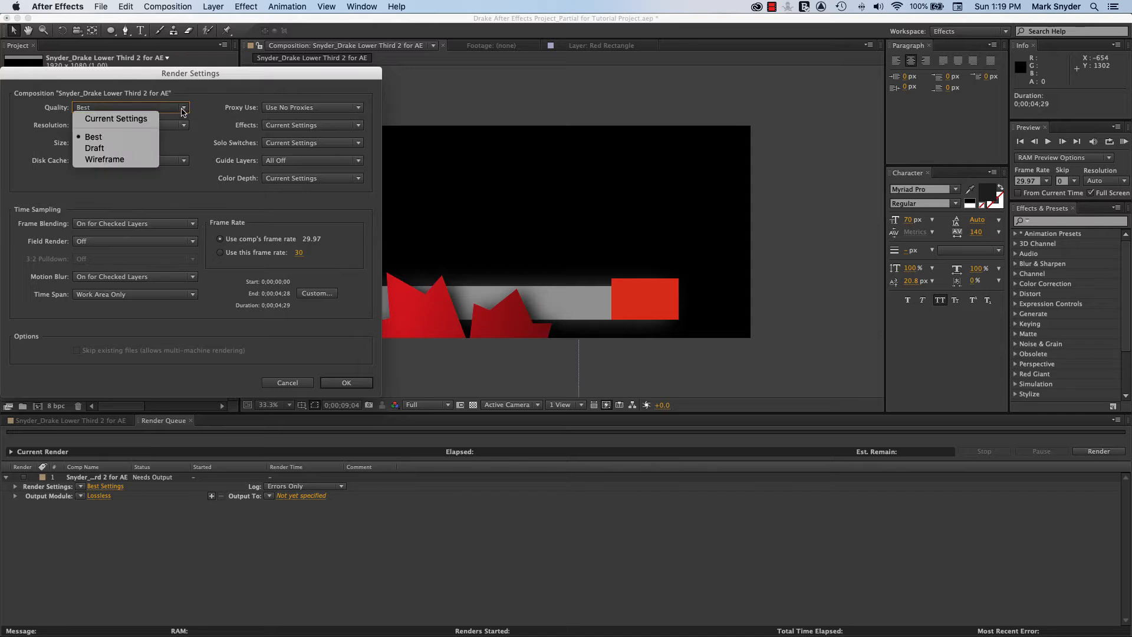
{"action": "left_click", "coordinate": [121, 136]}
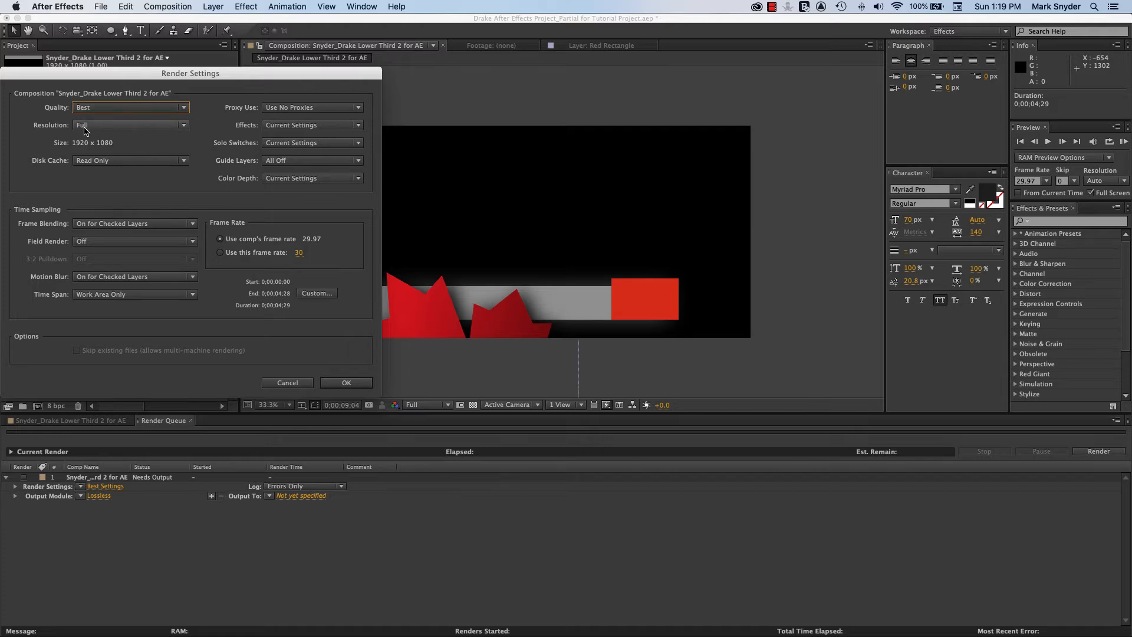
{"action": "left_click", "coordinate": [186, 128]}
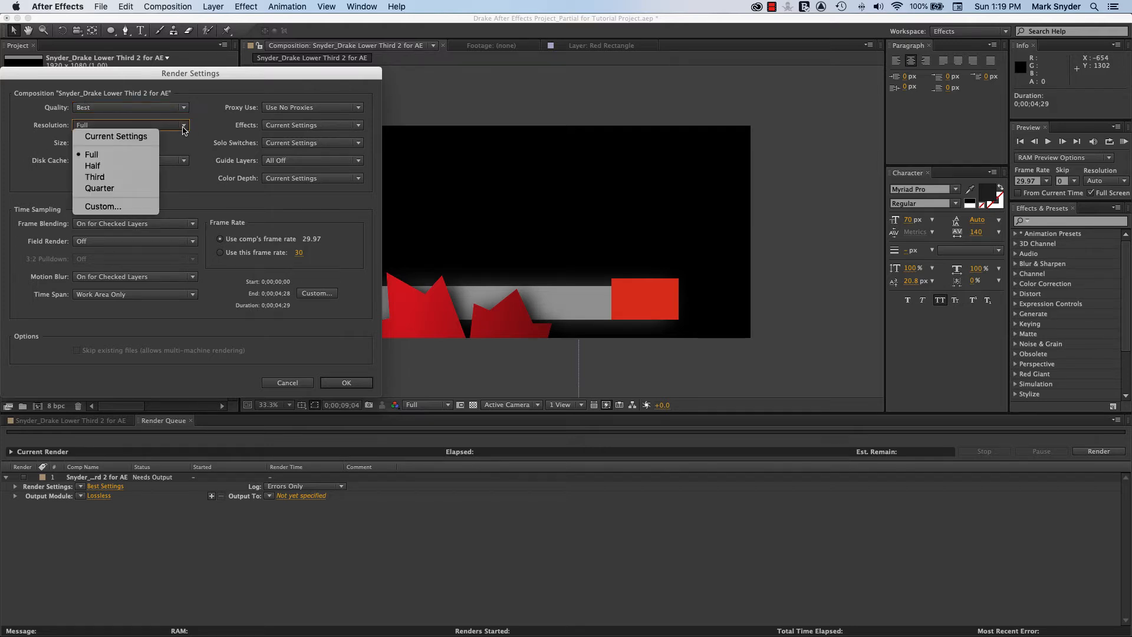
{"action": "left_click", "coordinate": [203, 113]}
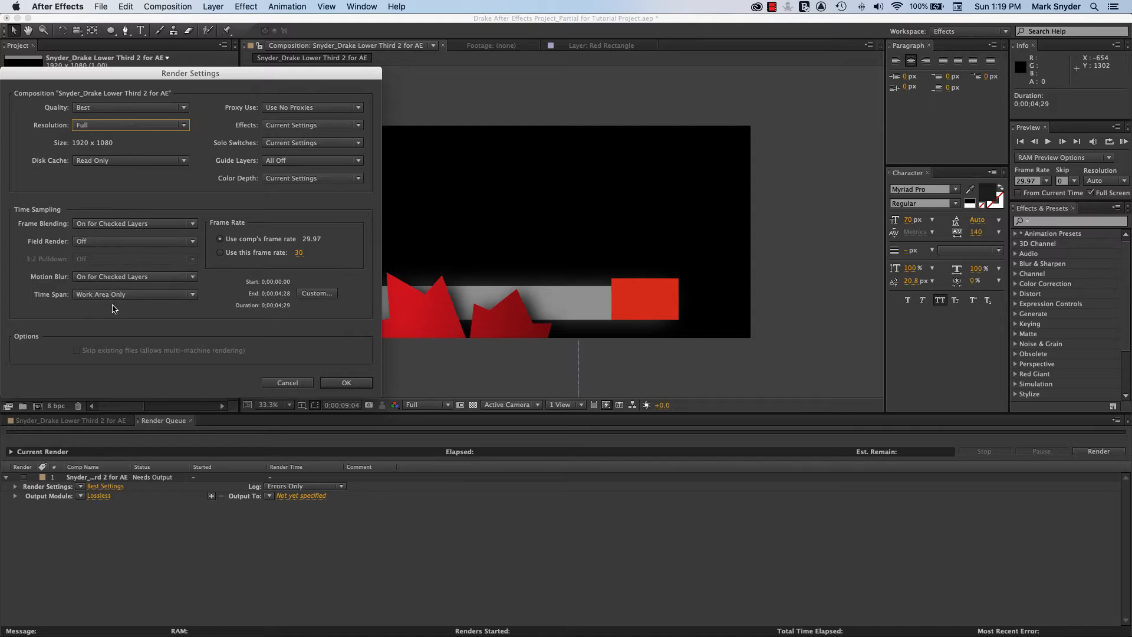
{"action": "left_click", "coordinate": [290, 383]}
{"action": "left_click", "coordinate": [99, 420]}
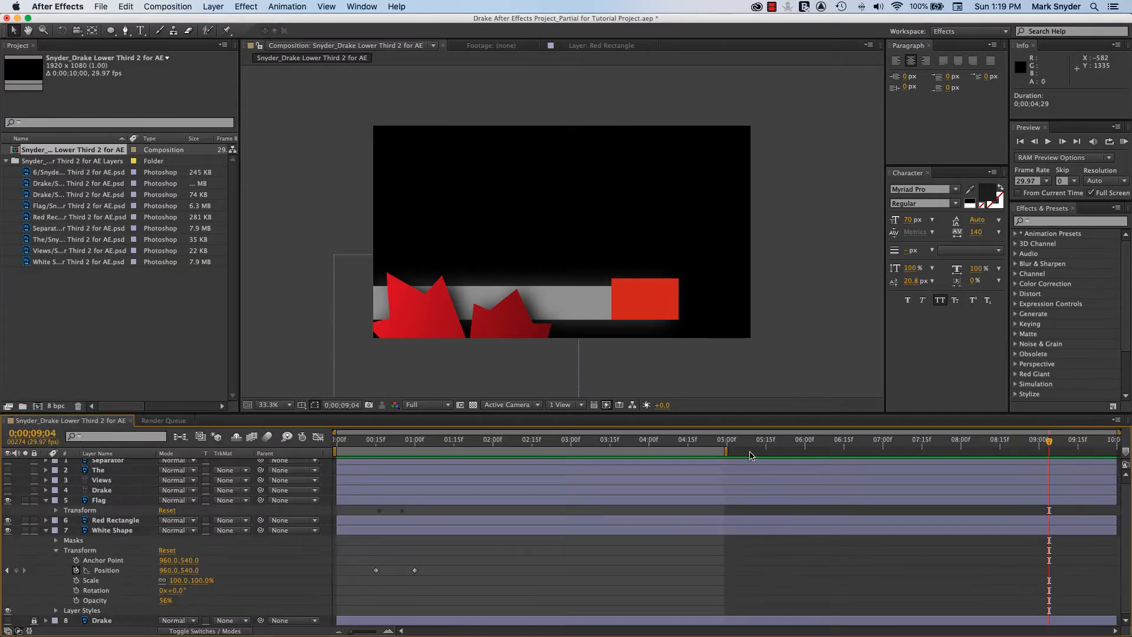
Step: Set the queued item's render settings to Best quality, Full resolution and a Work Area Only time span
{"action": "left_click", "coordinate": [163, 421]}
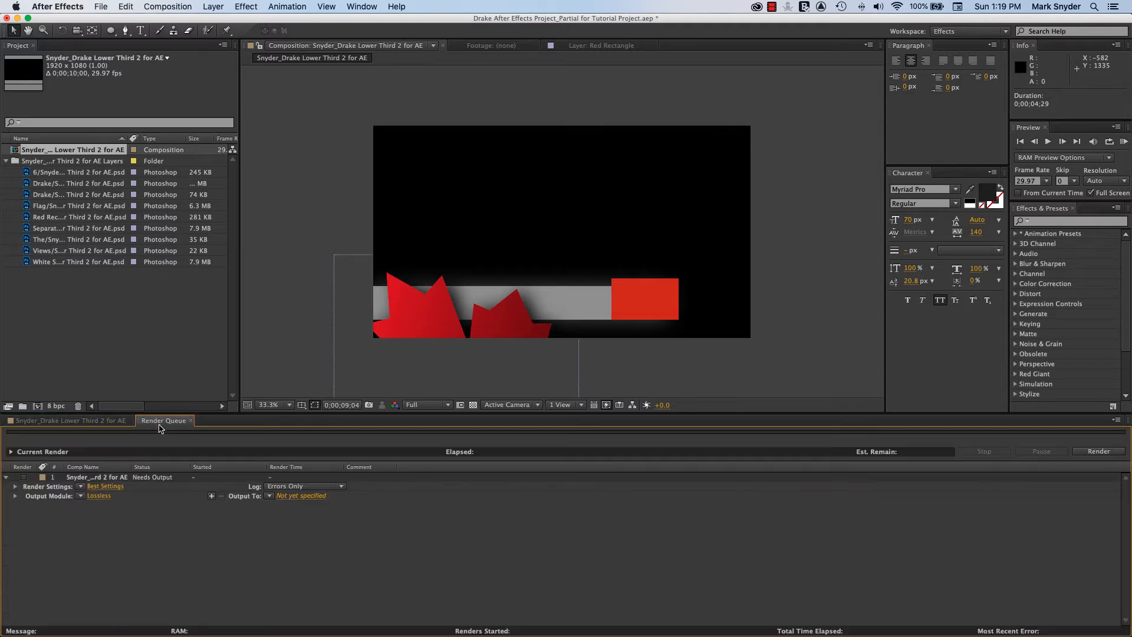
{"action": "left_click", "coordinate": [106, 486]}
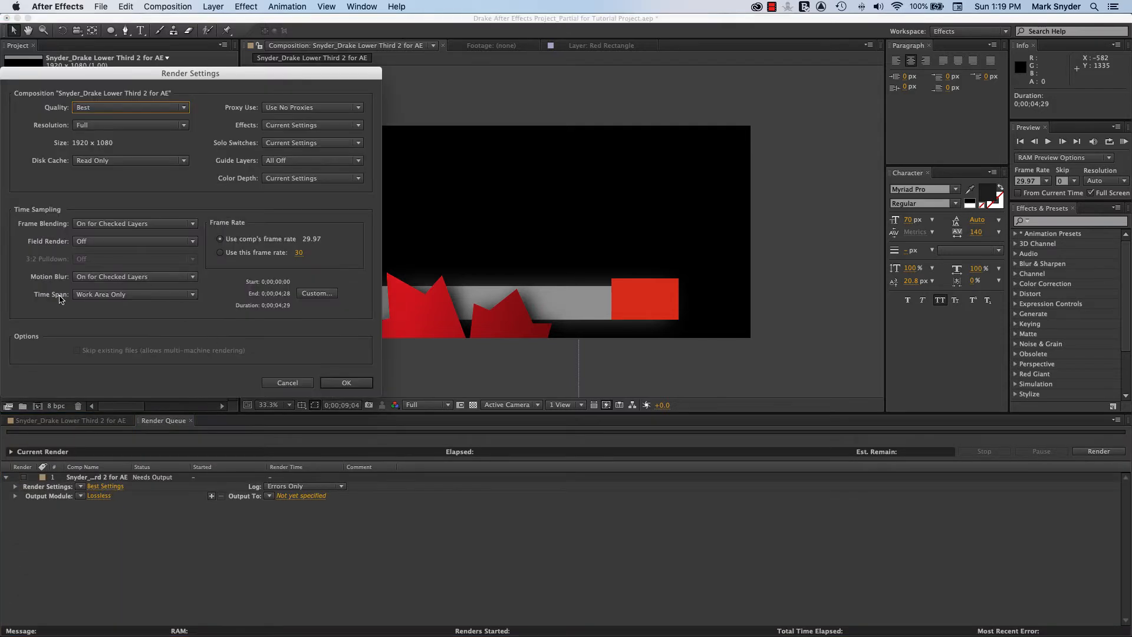
{"action": "left_click", "coordinate": [158, 295]}
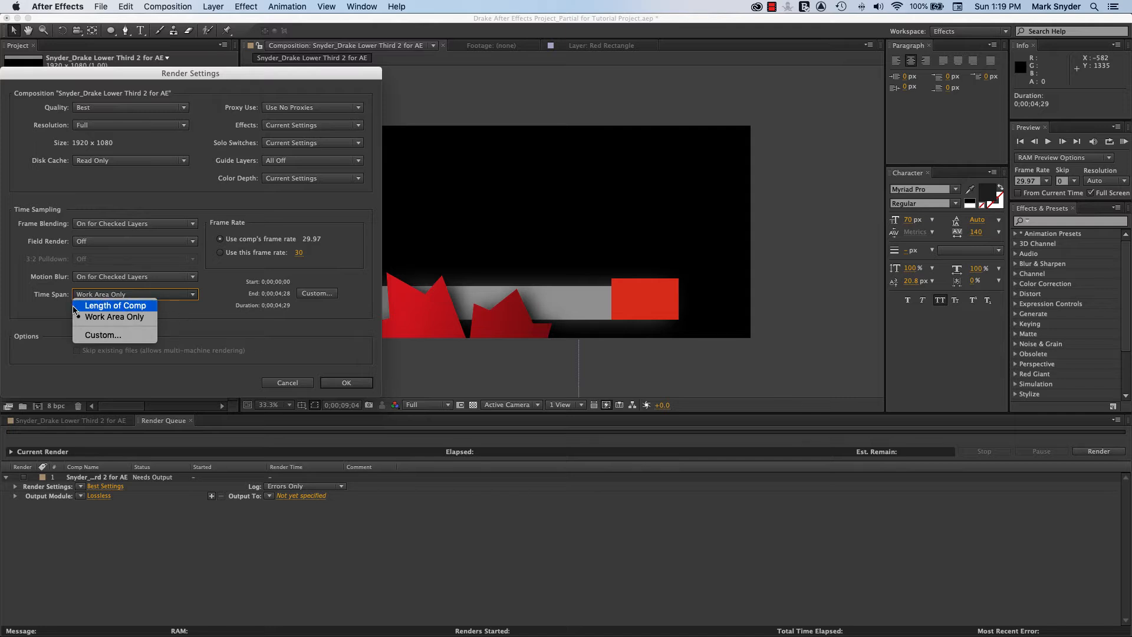
{"action": "left_click", "coordinate": [112, 307]}
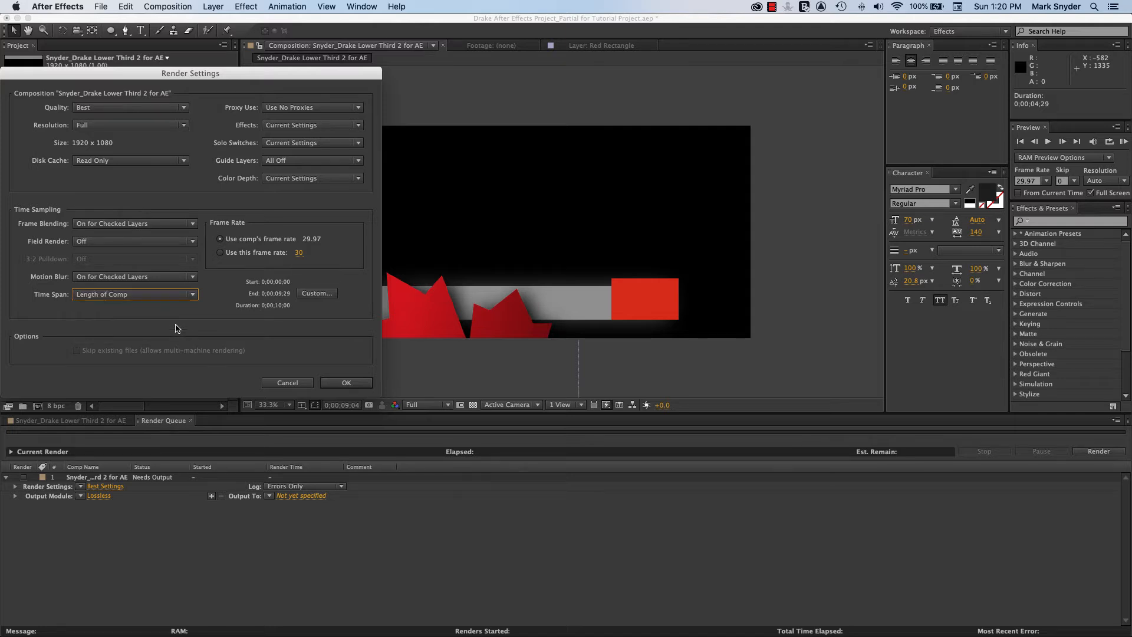
{"action": "left_click", "coordinate": [140, 295]}
{"action": "left_click", "coordinate": [136, 314]}
{"action": "left_click", "coordinate": [347, 383]}
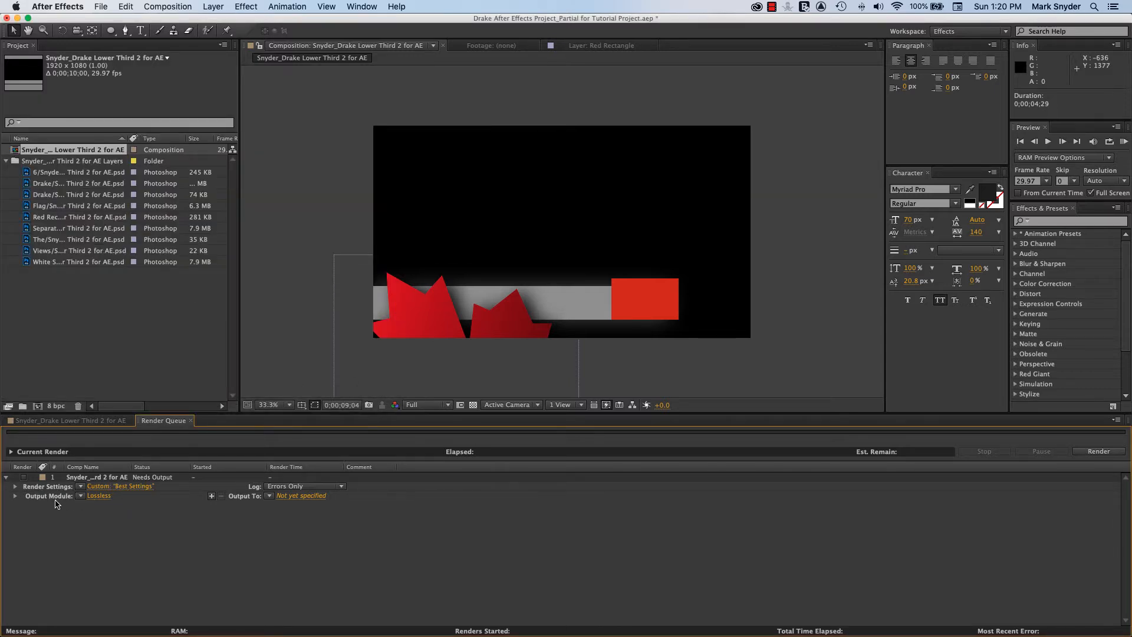
Step: Check the QuickTime codec and quality options of the output module and set its video channels to RGB + Alpha
{"action": "left_click", "coordinate": [99, 496]}
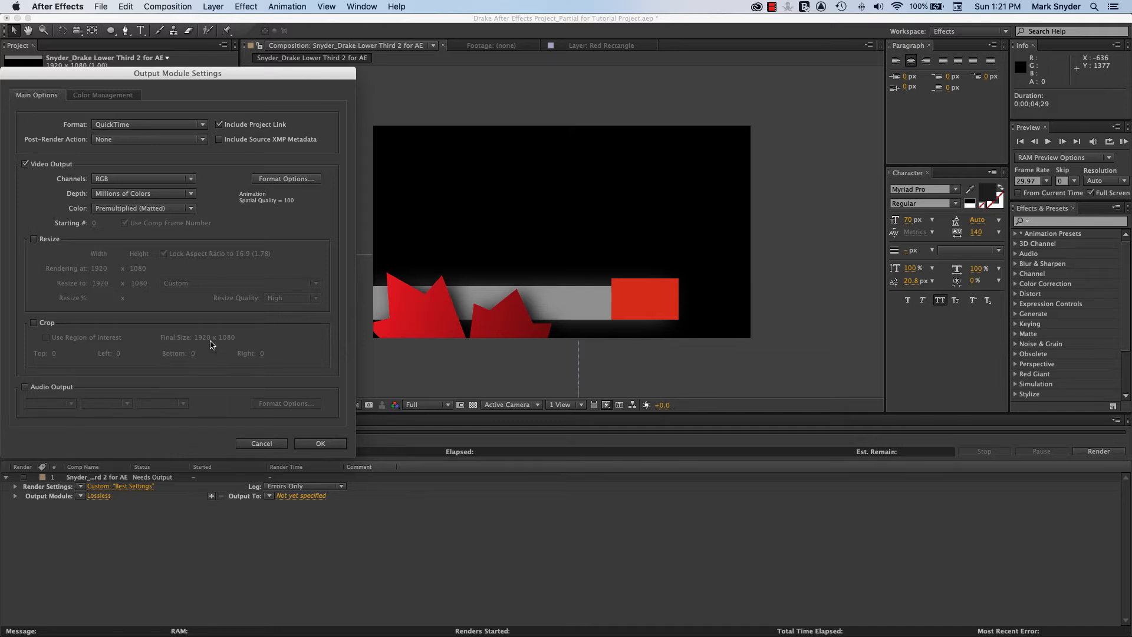
{"action": "left_click", "coordinate": [280, 181]}
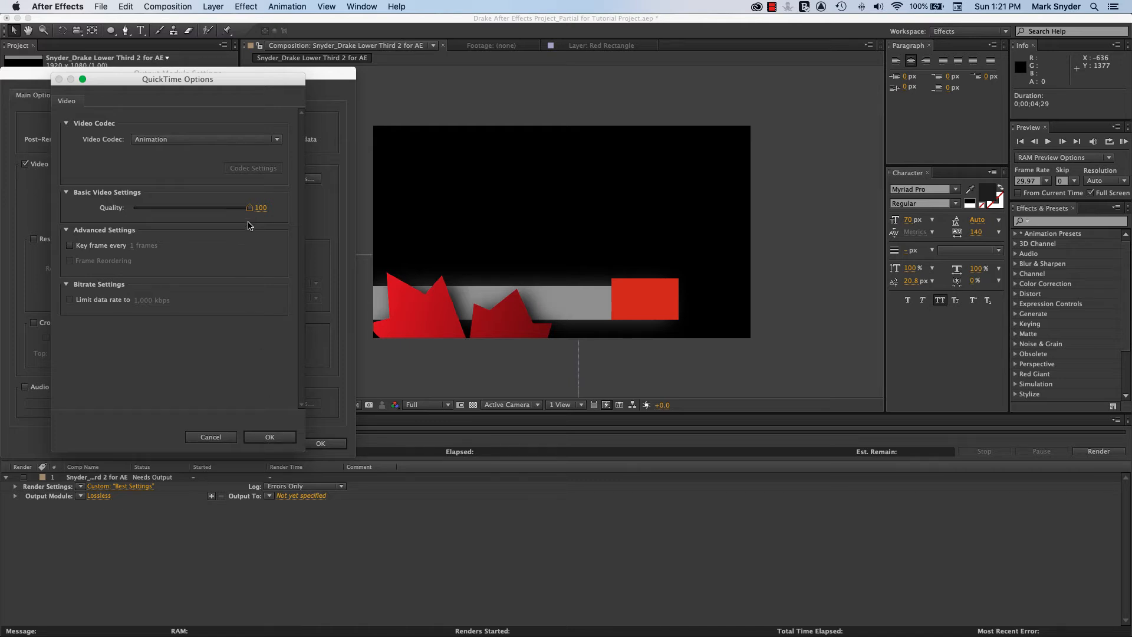
{"action": "left_click_drag", "start_coordinate": [249, 208], "coordinate": [216, 216]}
{"action": "left_click", "coordinate": [274, 439]}
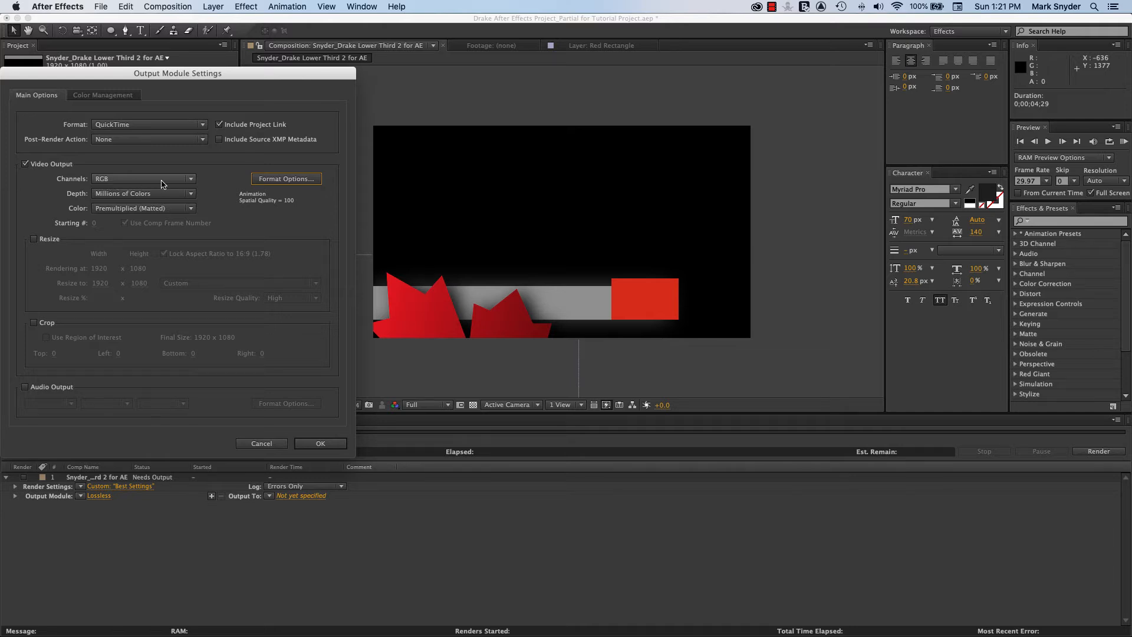
{"action": "left_click", "coordinate": [195, 182]}
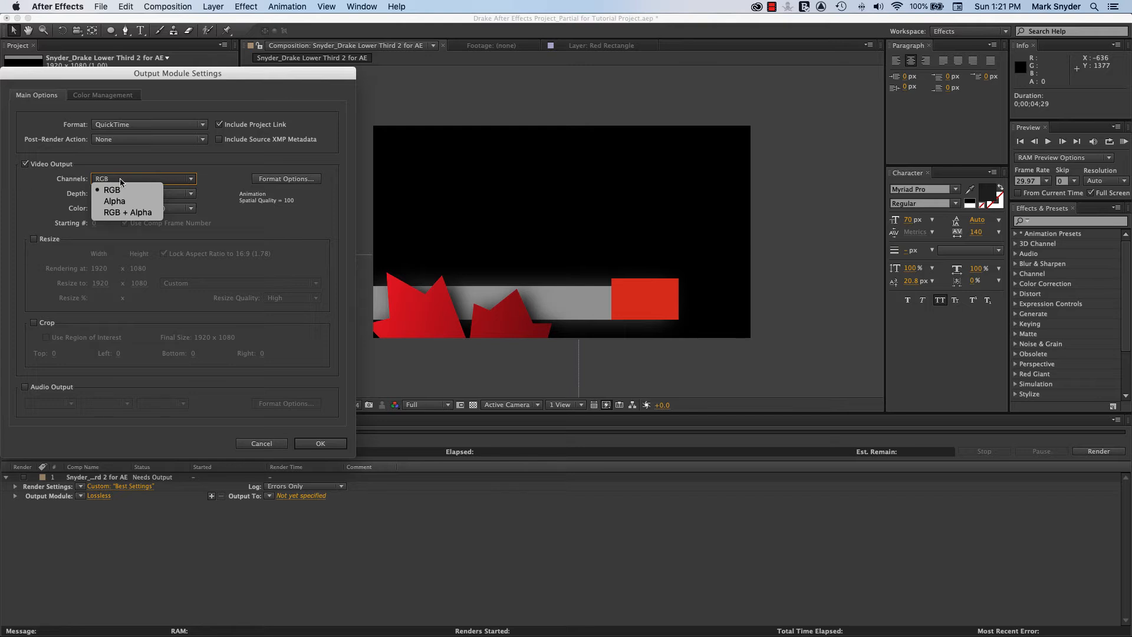
{"action": "left_click", "coordinate": [145, 213]}
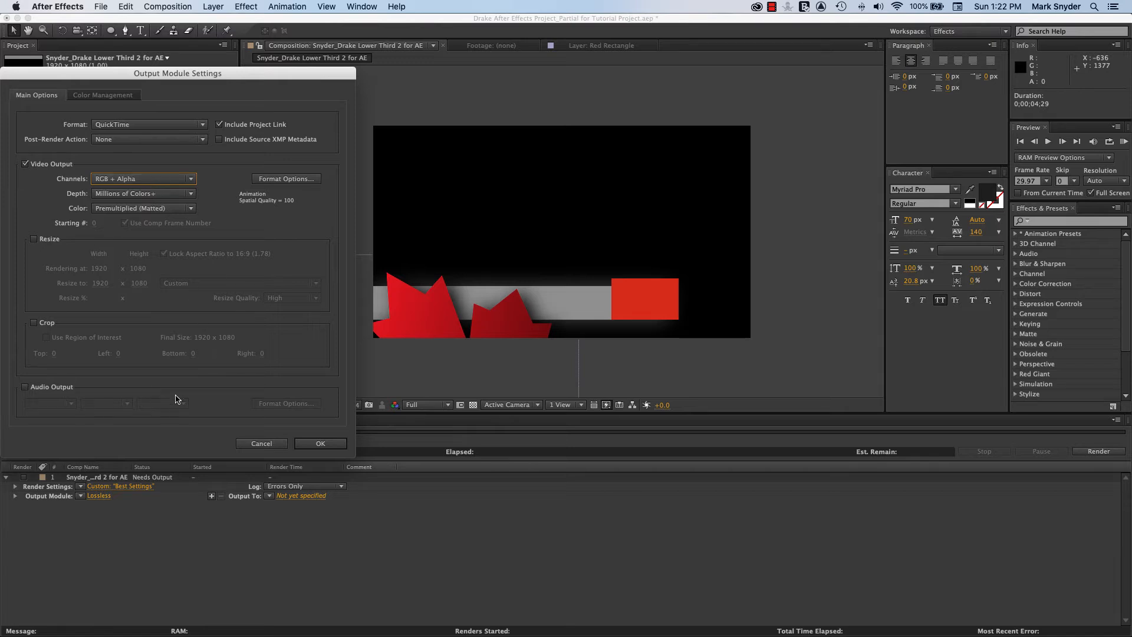
Step: Try the H.264 output format and check which video channel options it offers
{"action": "left_click", "coordinate": [120, 128]}
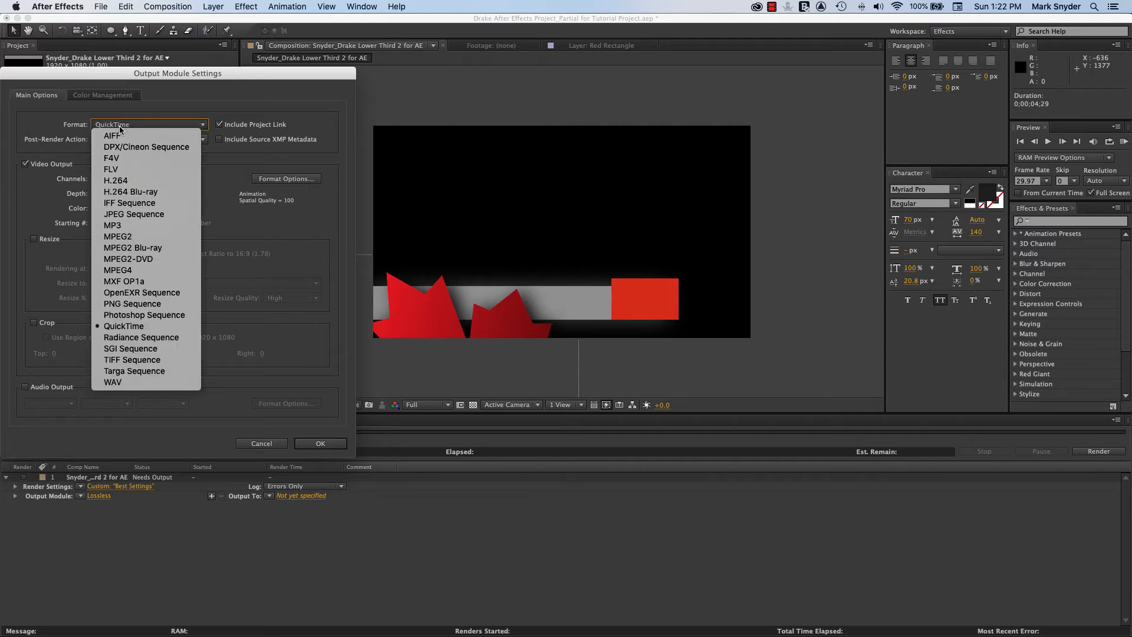
{"action": "left_click", "coordinate": [122, 185]}
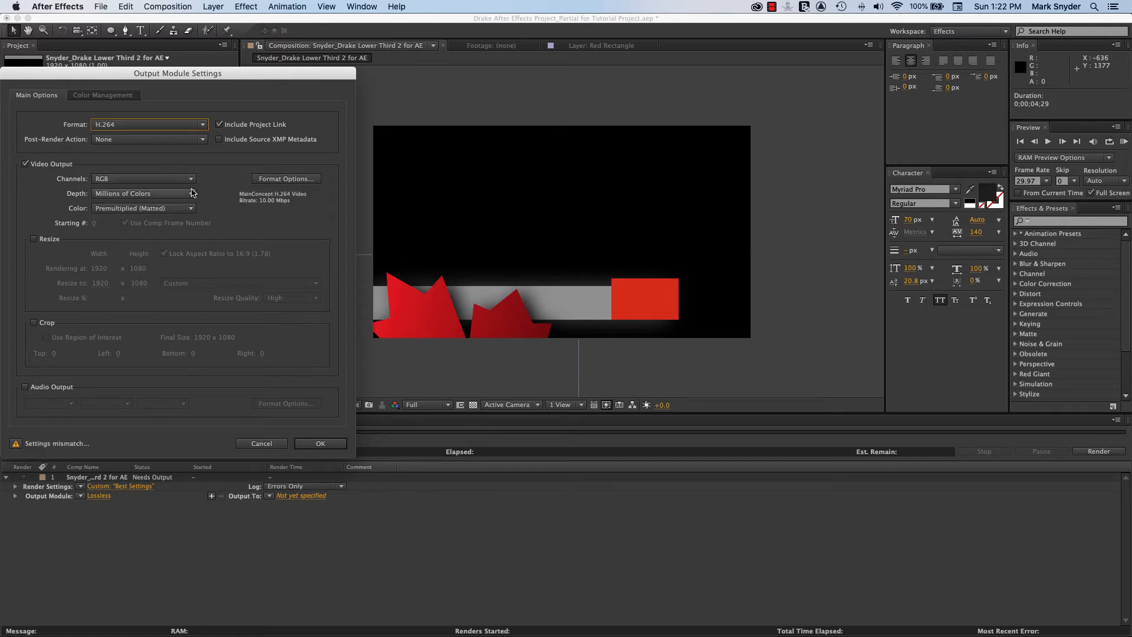
{"action": "left_click", "coordinate": [137, 180]}
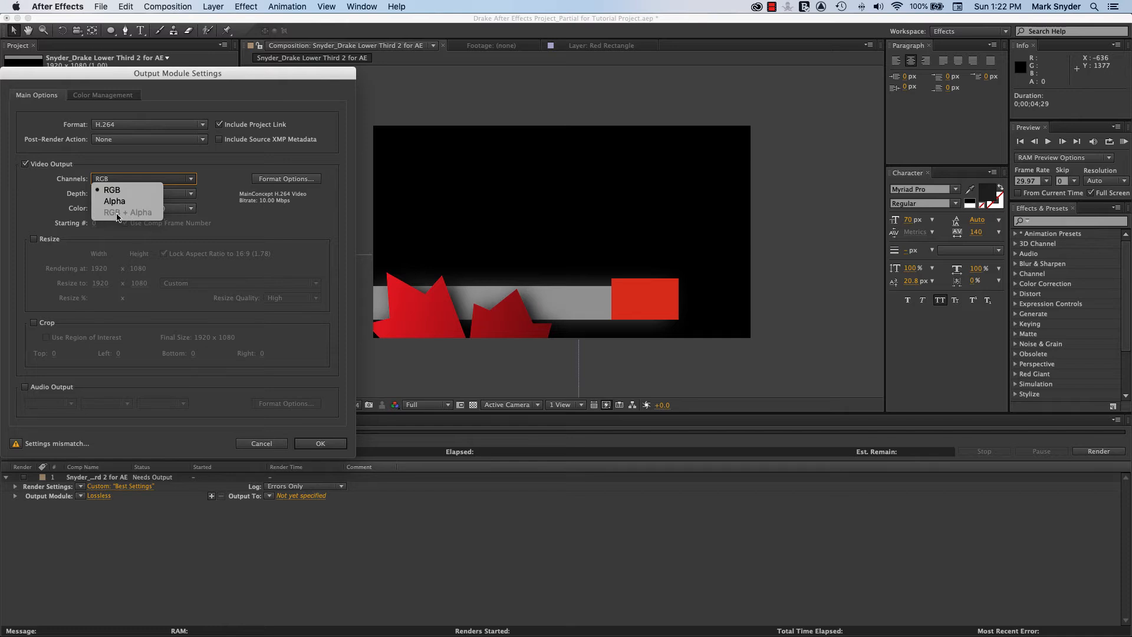
{"action": "left_click", "coordinate": [224, 166]}
{"action": "left_click", "coordinate": [189, 182]}
{"action": "left_click", "coordinate": [220, 172]}
Step: Set the output module's format to QuickTime and its channels to RGB + Alpha, and accept the settings
{"action": "left_click", "coordinate": [202, 125]}
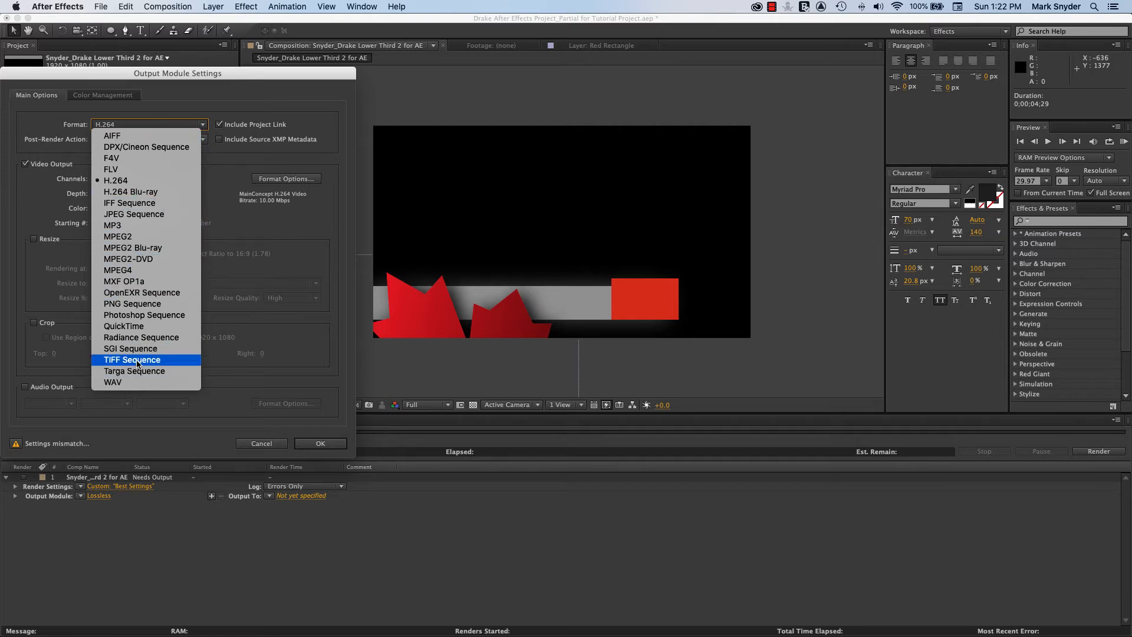
{"action": "left_click", "coordinate": [132, 328]}
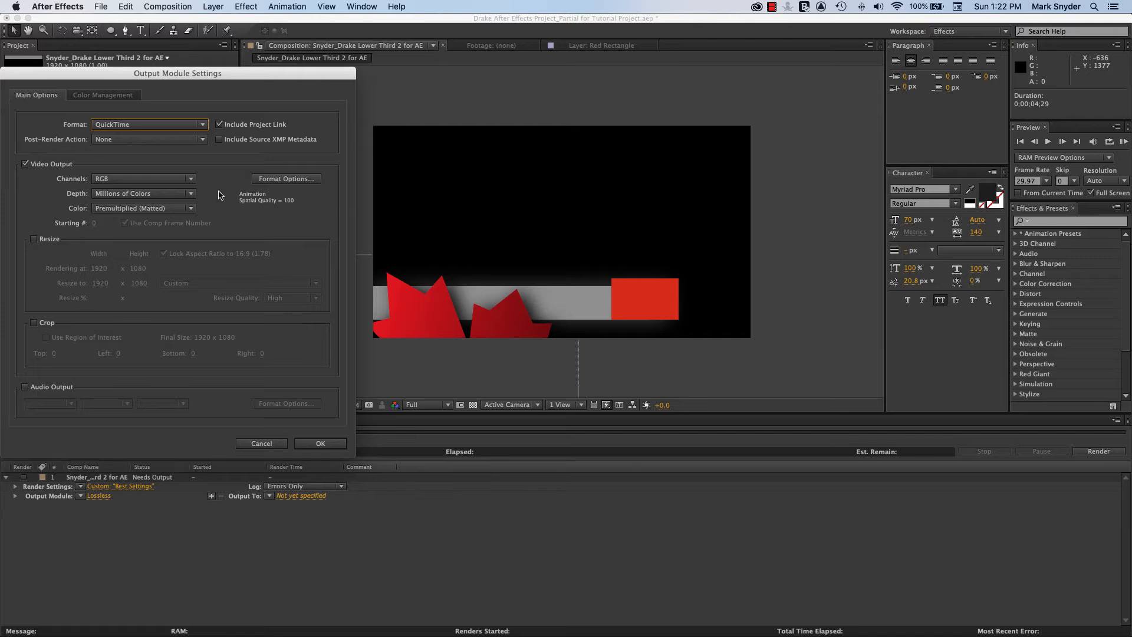
{"action": "left_click", "coordinate": [150, 179]}
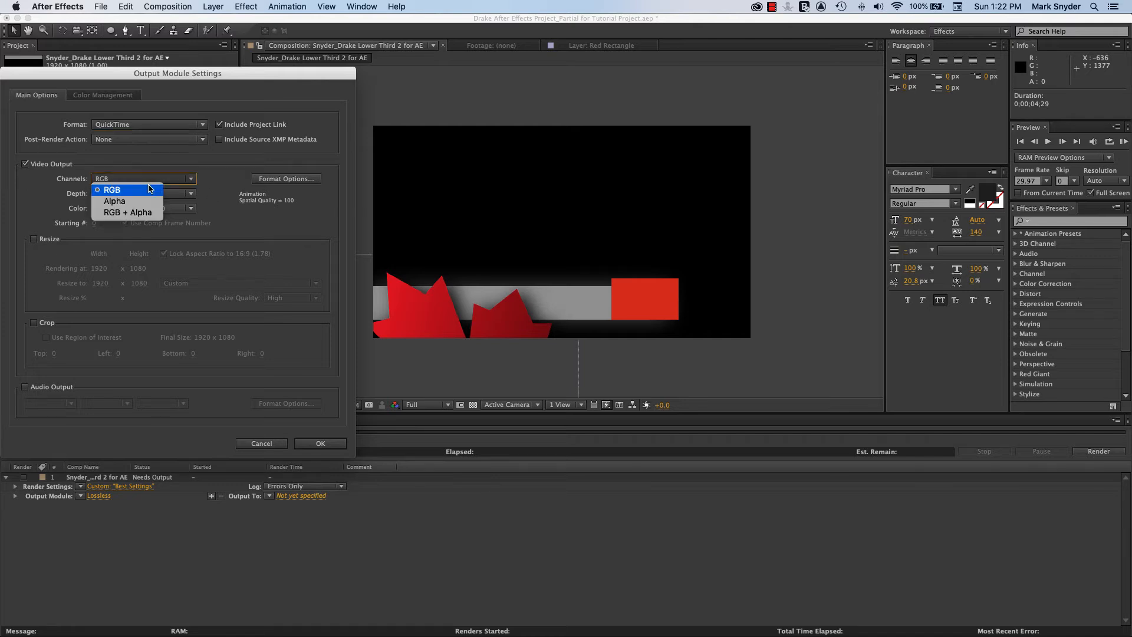
{"action": "left_click", "coordinate": [137, 214]}
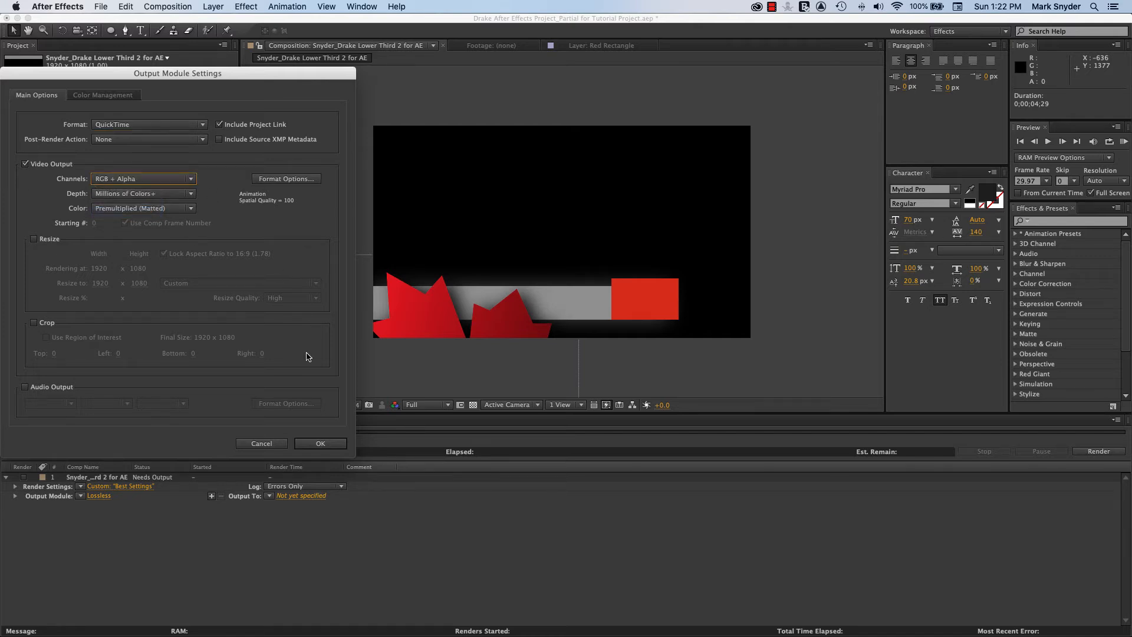
{"action": "left_click", "coordinate": [320, 443]}
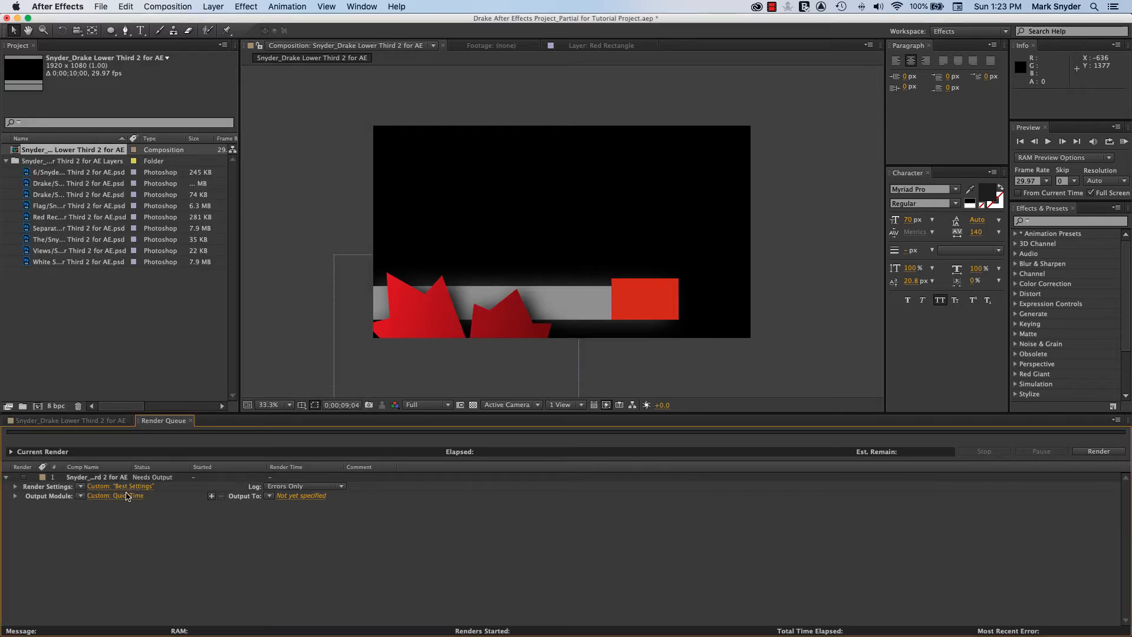
Step: Save the render output to the current tutorials folder, replacing the name after the surname prefix with "Rendered Drake Shapes Only as Alpha Output"
{"action": "left_click", "coordinate": [301, 496]}
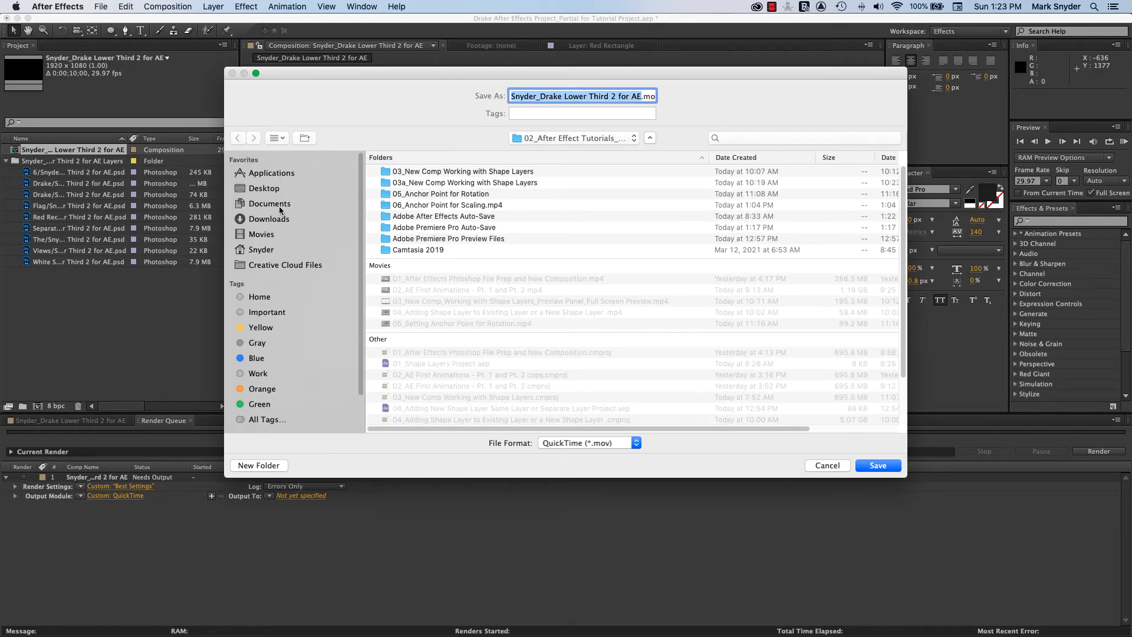
{"action": "scroll", "coordinate": [301, 277], "scroll_direction": "down", "scroll_amount": 2}
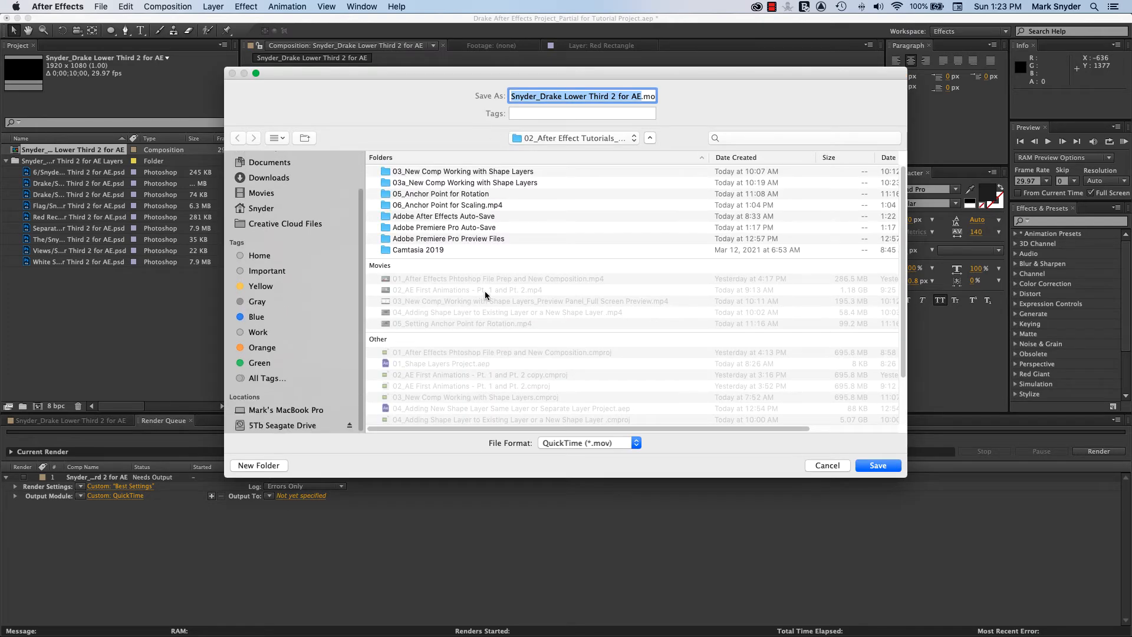
{"action": "scroll", "coordinate": [484, 291], "scroll_direction": "down", "scroll_amount": 3}
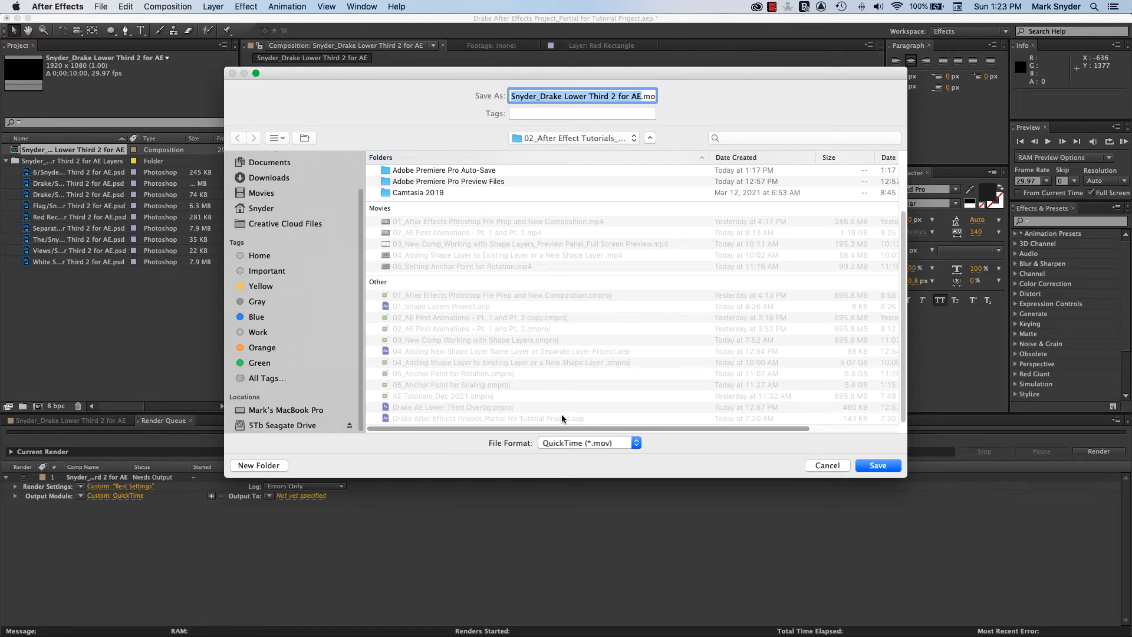
{"action": "left_click", "coordinate": [544, 97]}
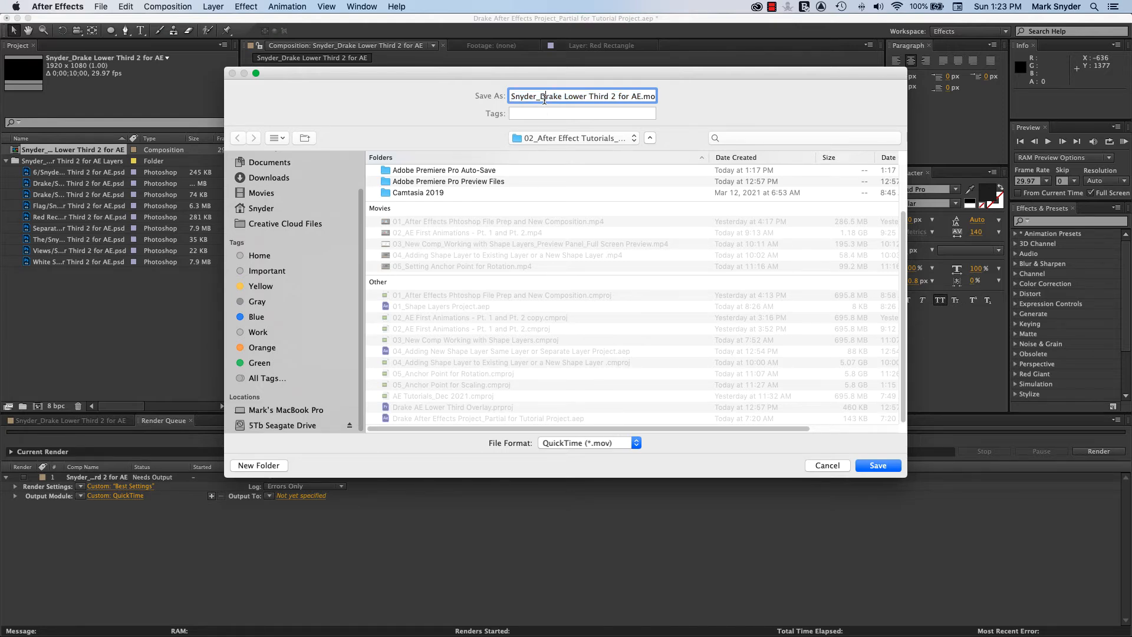
{"action": "left_click_drag", "start_coordinate": [542, 96], "coordinate": [641, 97]}
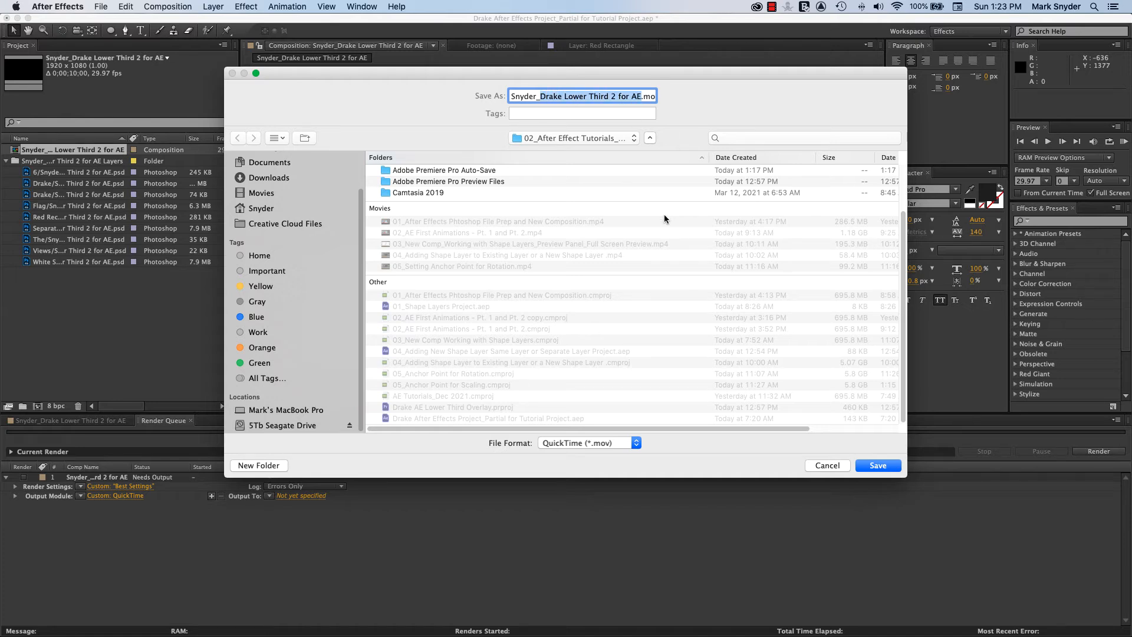
{"action": "type", "text": "Rendere"}
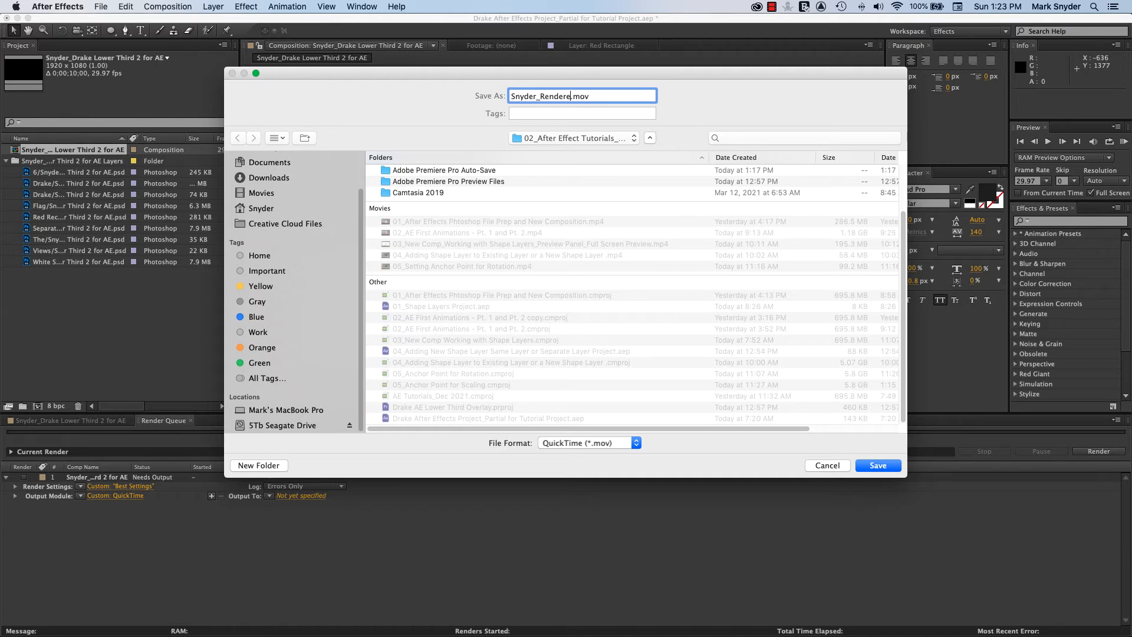
{"action": "type", "text": "d Drake Shapes O"}
{"action": "type", "text": "nly  as"}
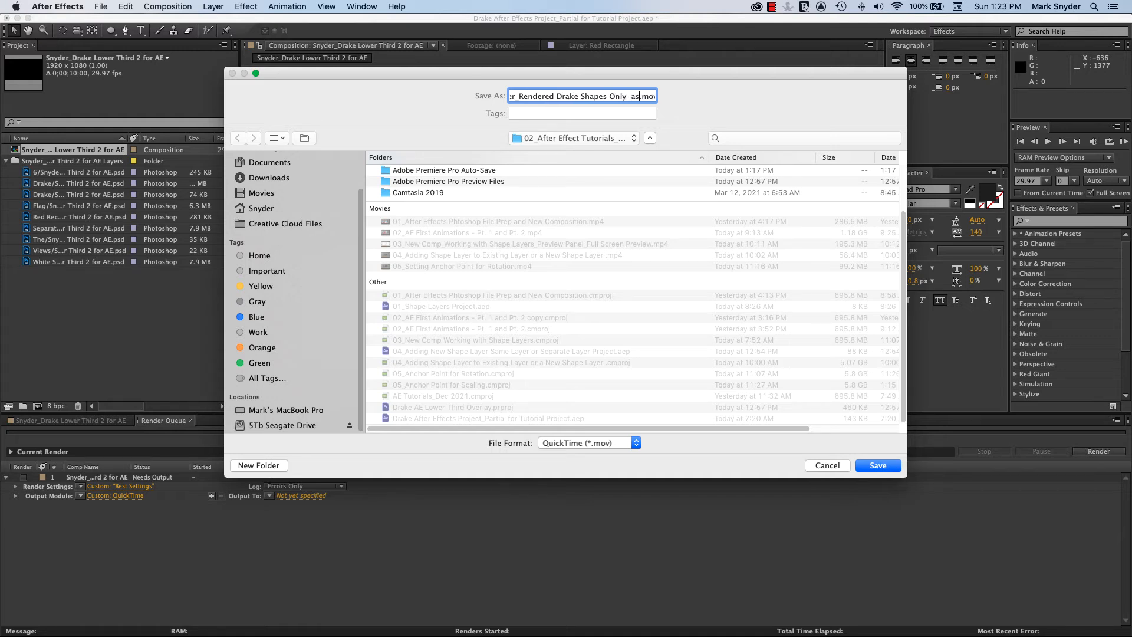
{"action": "type", "text": " Alpha Output"}
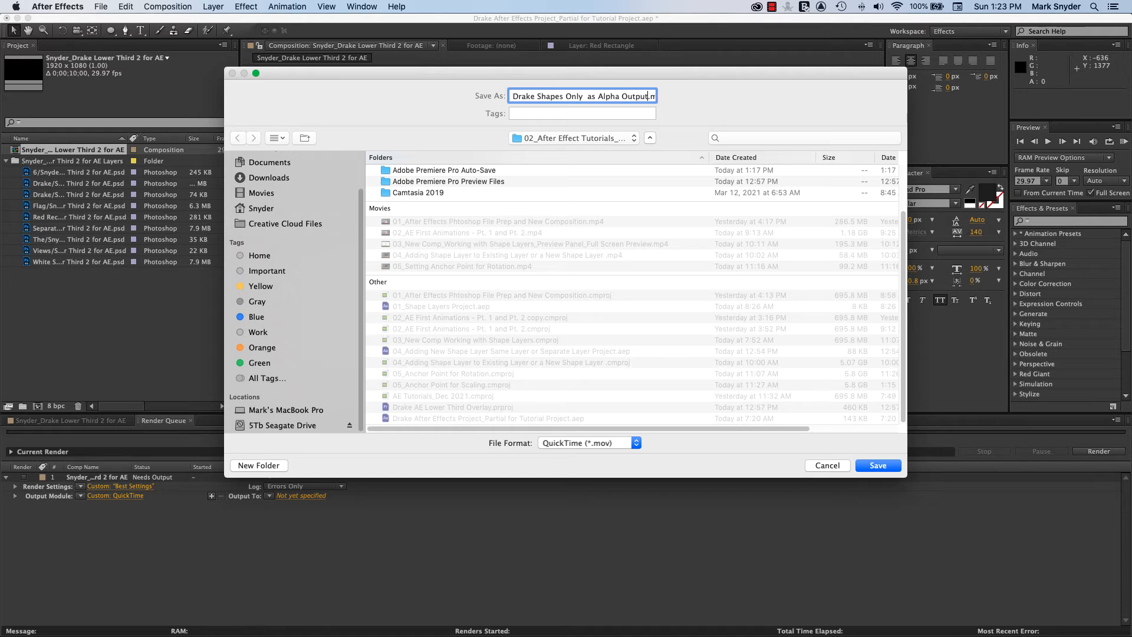
{"action": "key", "text": "Return"}
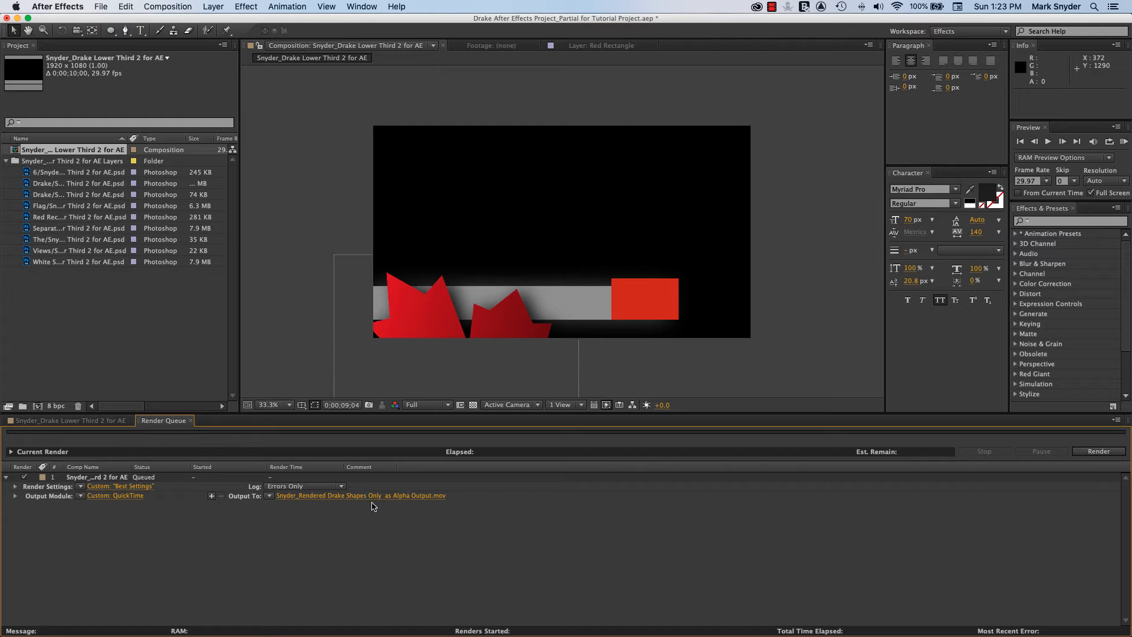
Step: Review the queued item's save location, output channels and QuickTime codec and quality without changing them
{"action": "left_click", "coordinate": [439, 498]}
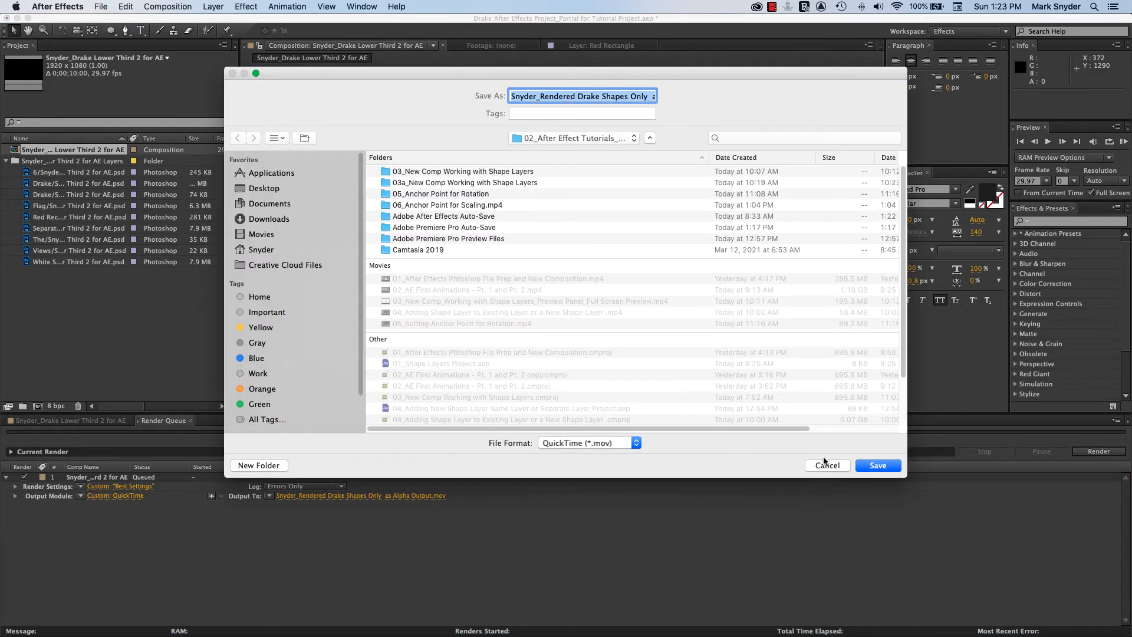
{"action": "left_click", "coordinate": [823, 465]}
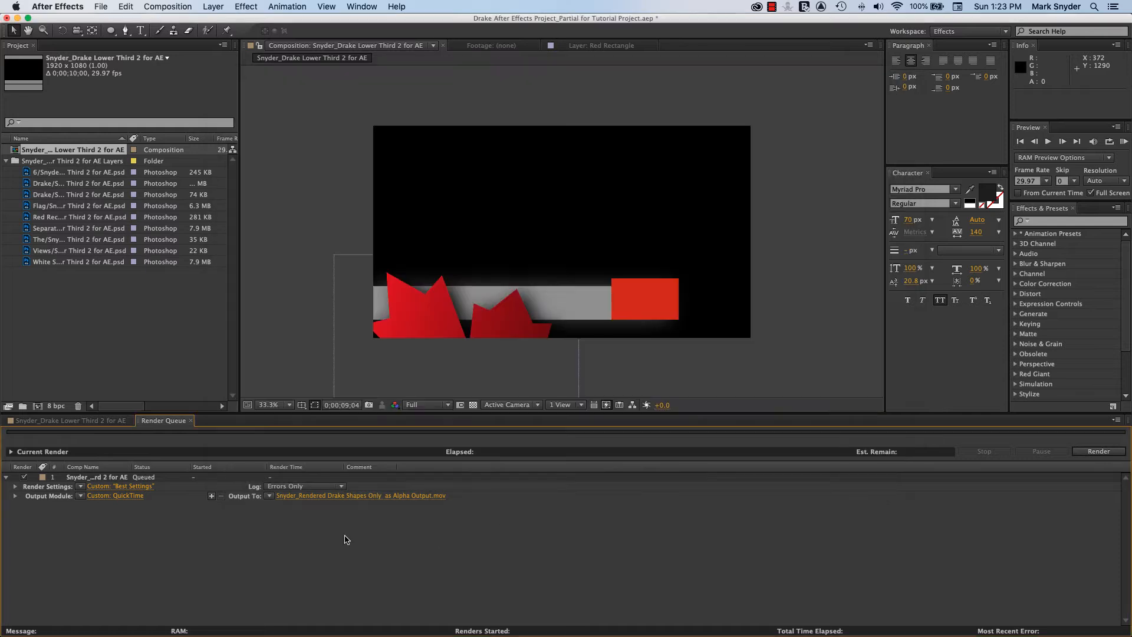
{"action": "left_click", "coordinate": [109, 496]}
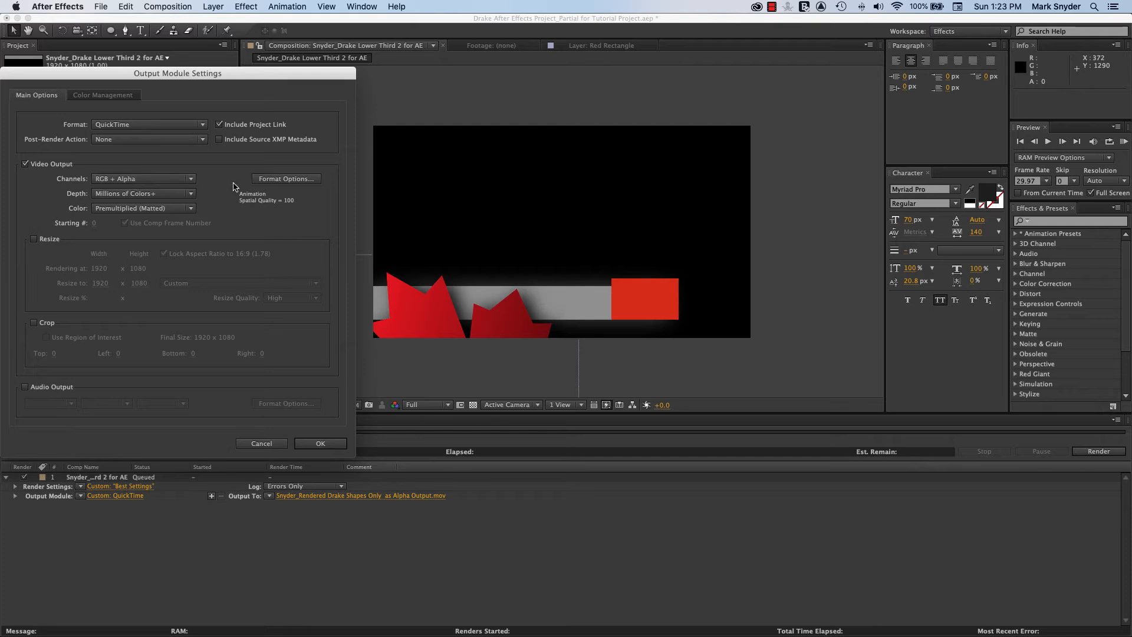
{"action": "left_click", "coordinate": [280, 180]}
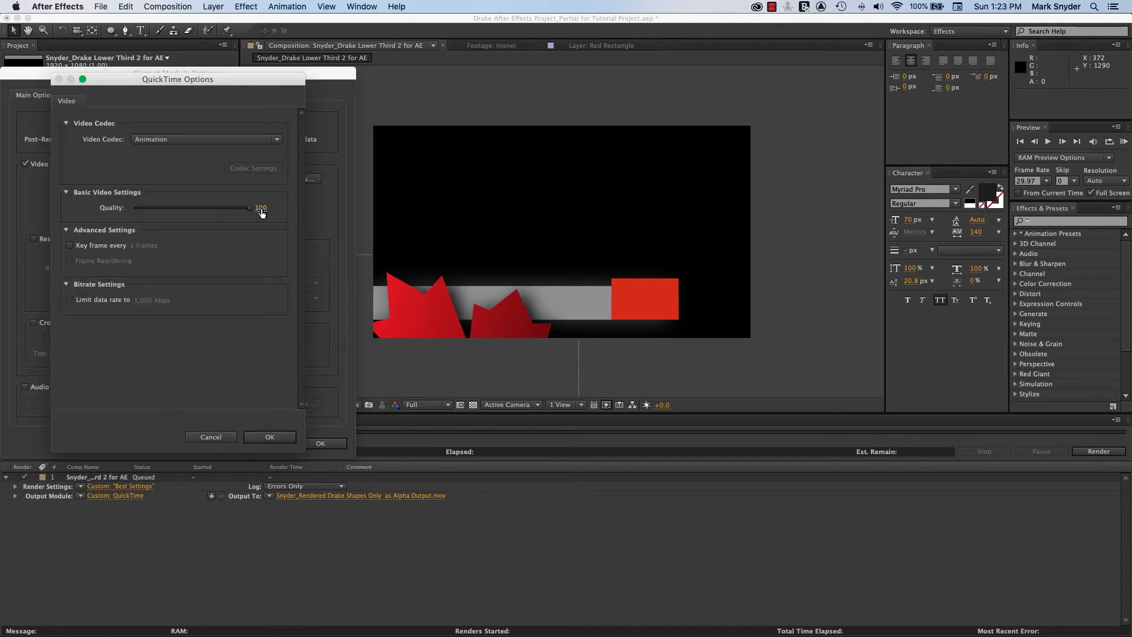
{"action": "left_click", "coordinate": [269, 437]}
{"action": "left_click", "coordinate": [320, 443]}
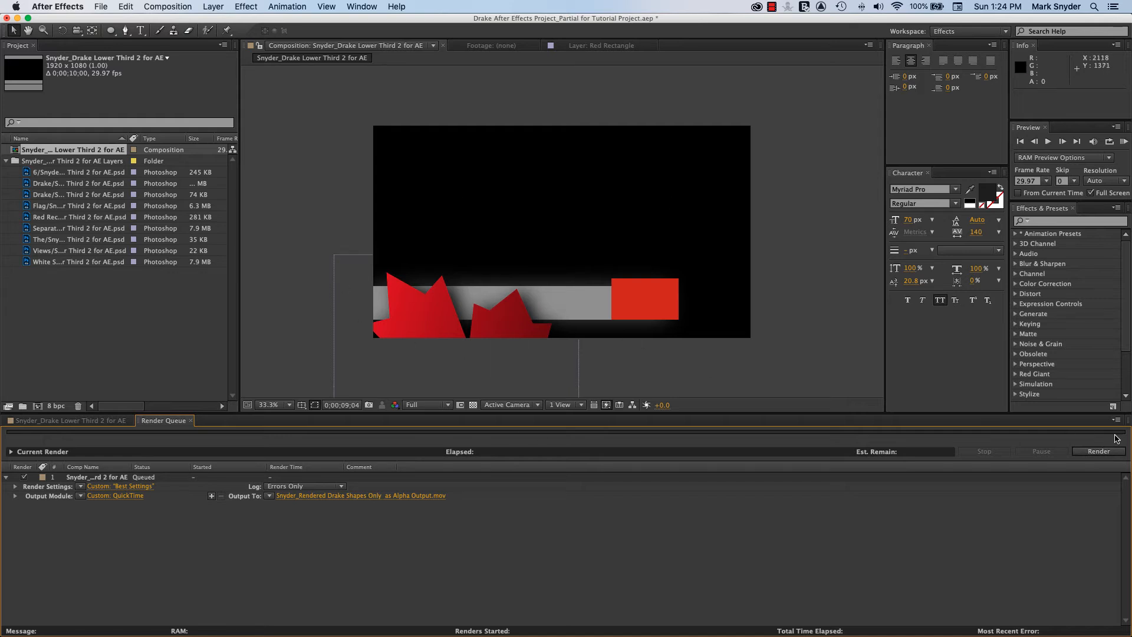
Step: Render the queued lower third composition and wait until it finishes
{"action": "left_click", "coordinate": [1098, 451]}
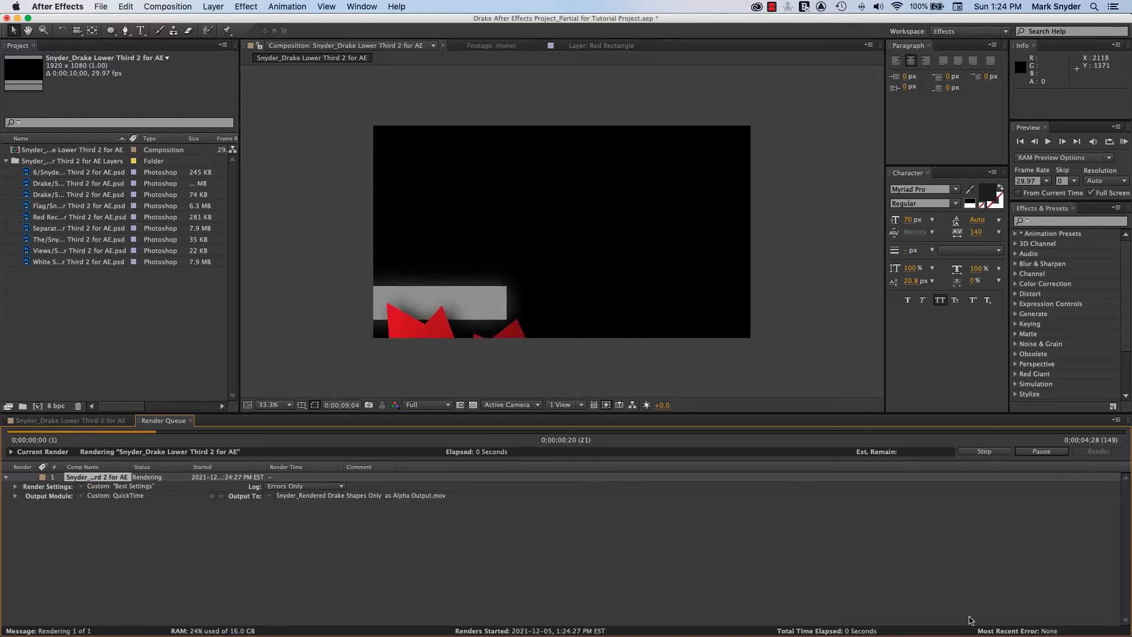
{"action": "mouse_move", "coordinate": [817, 626]}
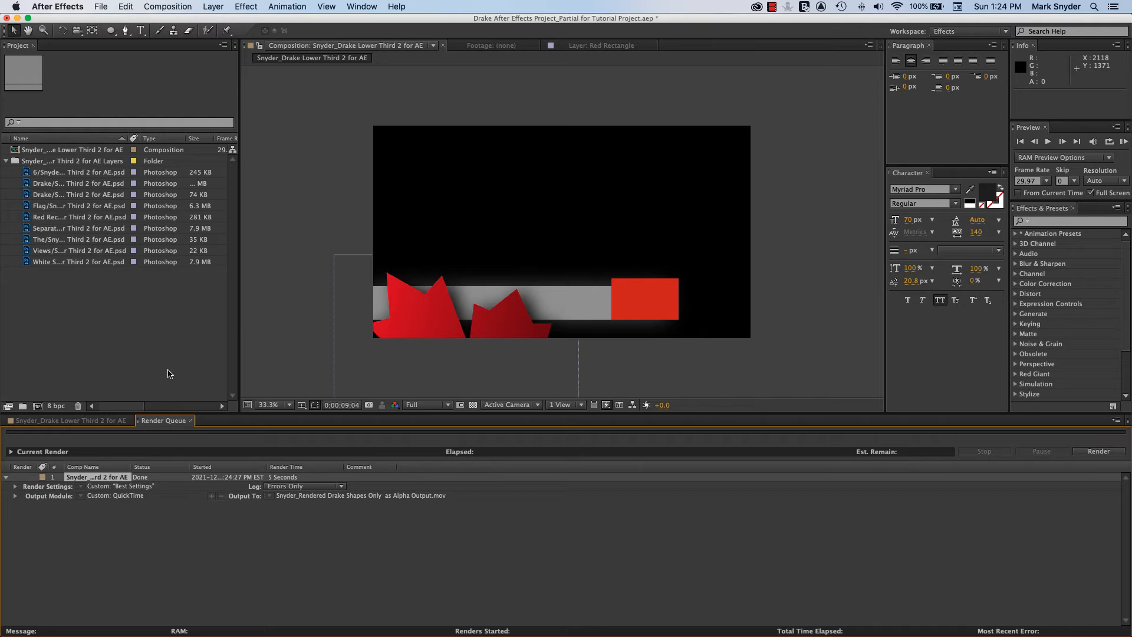
{"action": "left_click", "coordinate": [223, 548]}
{"action": "left_click", "coordinate": [154, 357]}
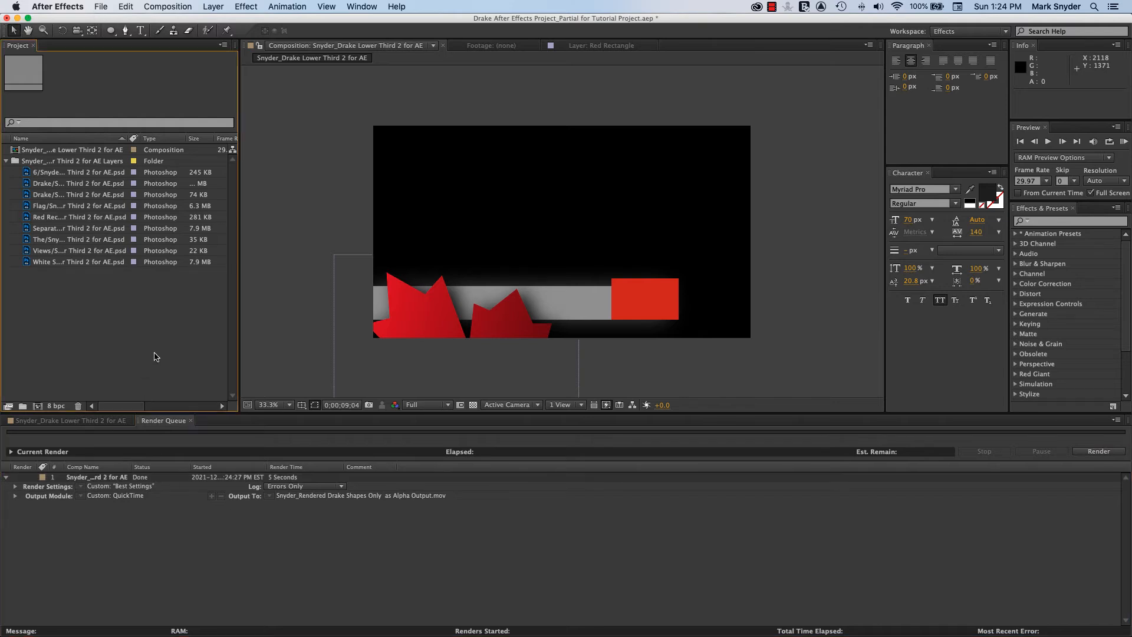
Step: Add the Drake lower third composition to the render queue a second time
{"action": "left_click", "coordinate": [176, 7]}
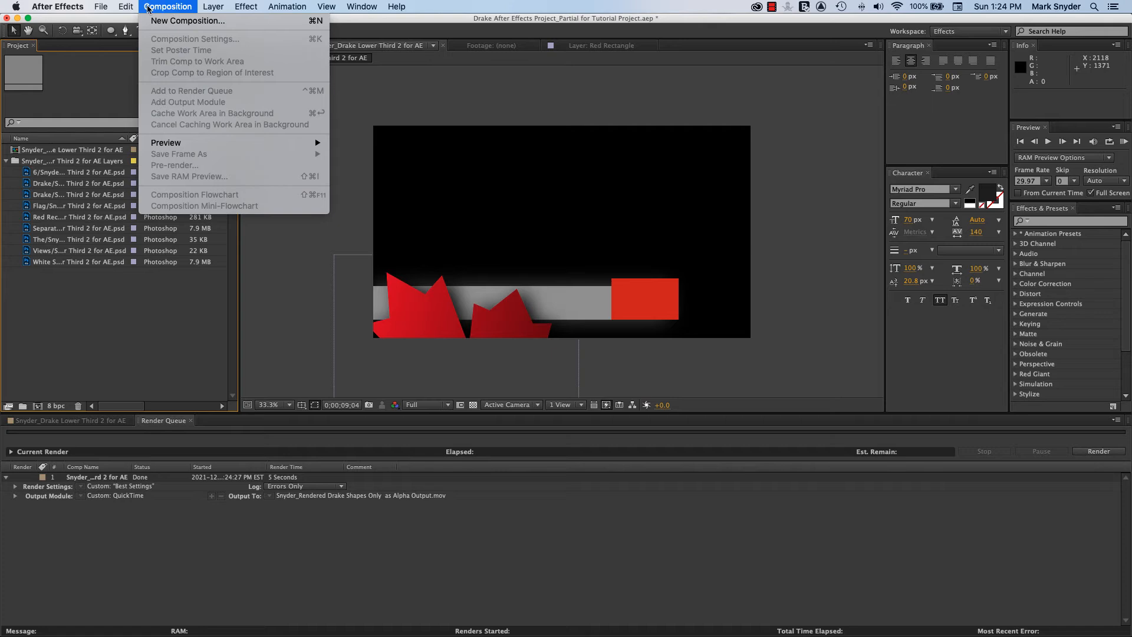
{"action": "left_click", "coordinate": [211, 524]}
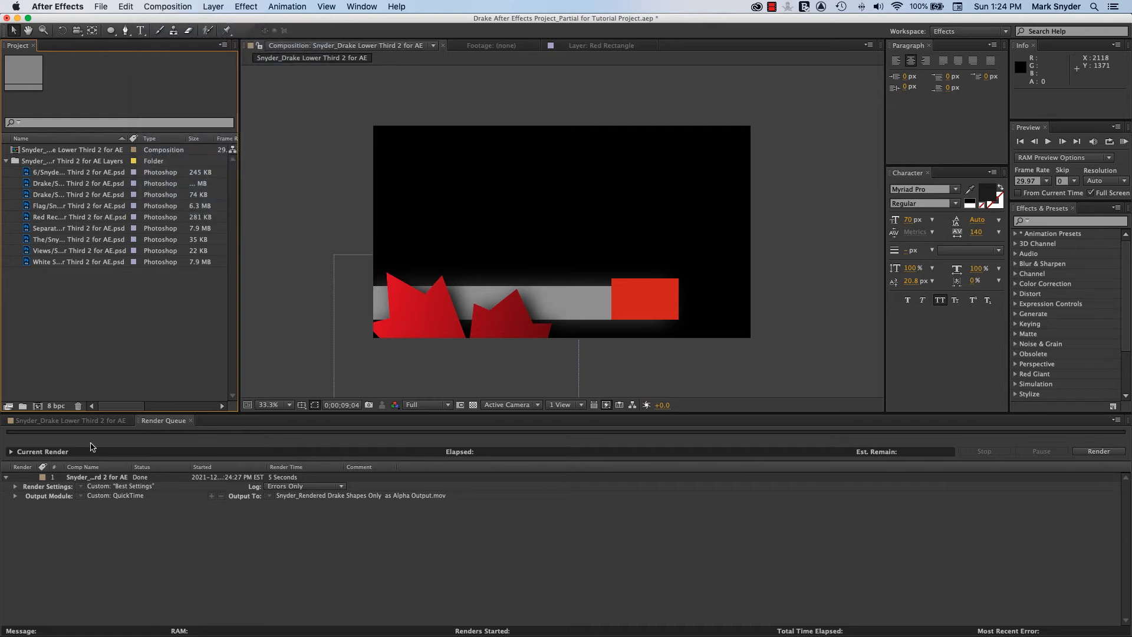
{"action": "left_click", "coordinate": [86, 422]}
{"action": "left_click", "coordinate": [160, 6]}
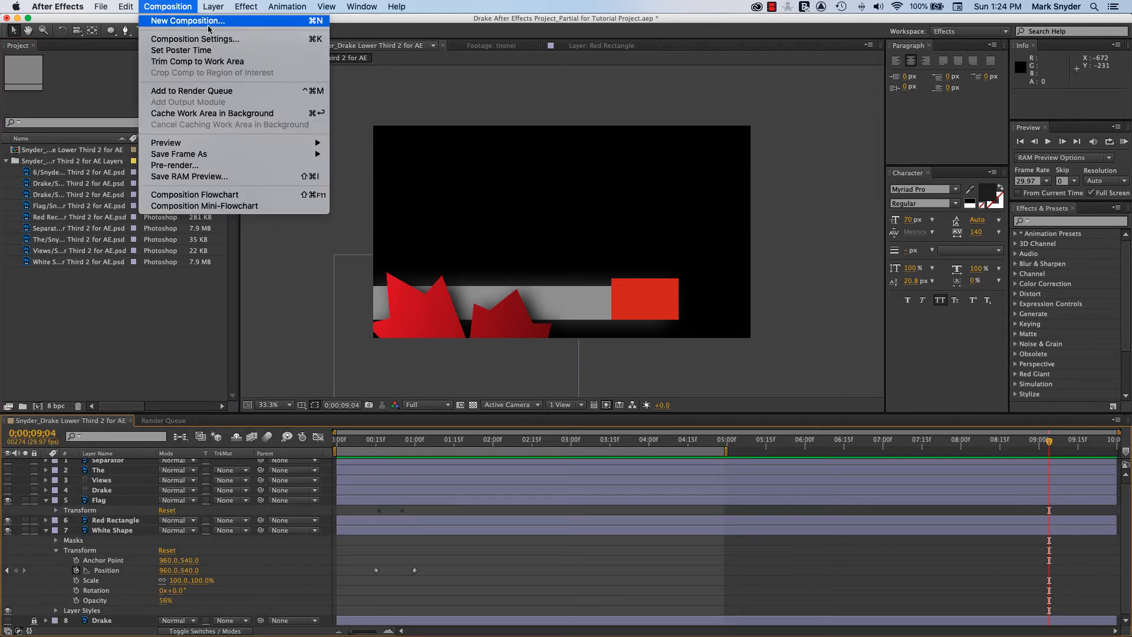
{"action": "left_click", "coordinate": [215, 92]}
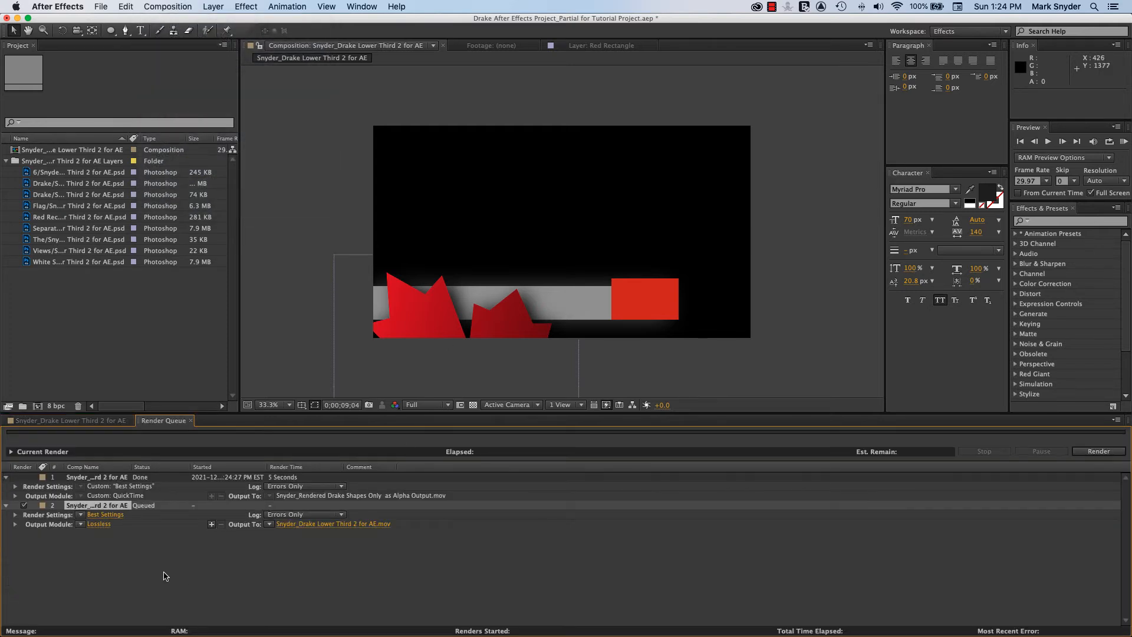
Step: Keep the new queue item's output module at QuickTime format with RGB-only channels, and accept the settings
{"action": "left_click", "coordinate": [99, 524]}
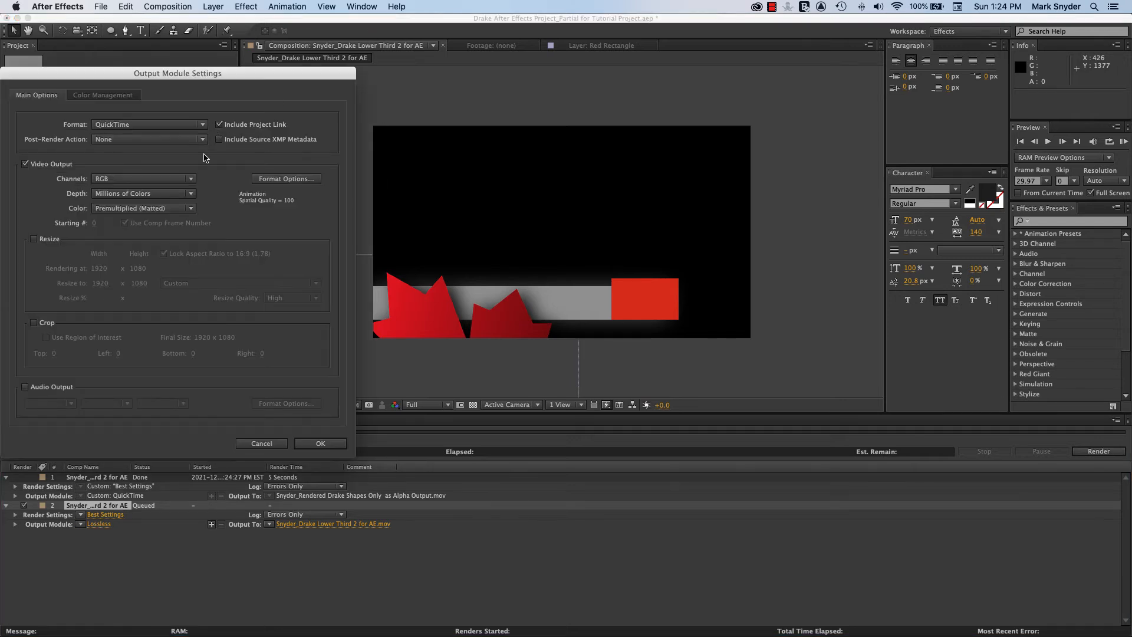
{"action": "left_click", "coordinate": [180, 184]}
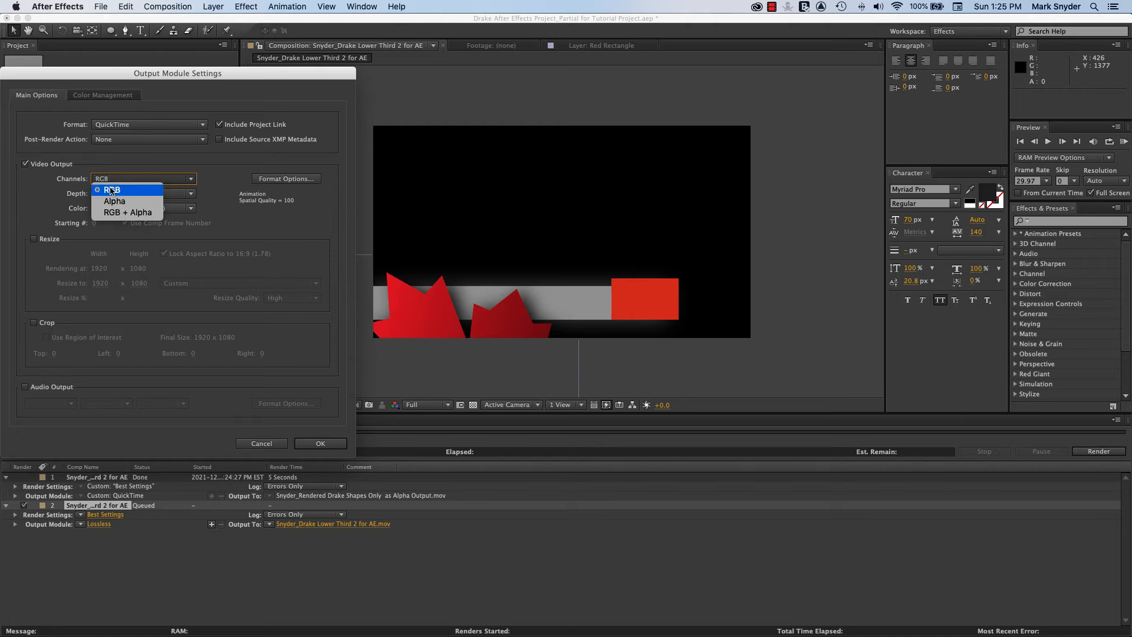
{"action": "left_click", "coordinate": [216, 166]}
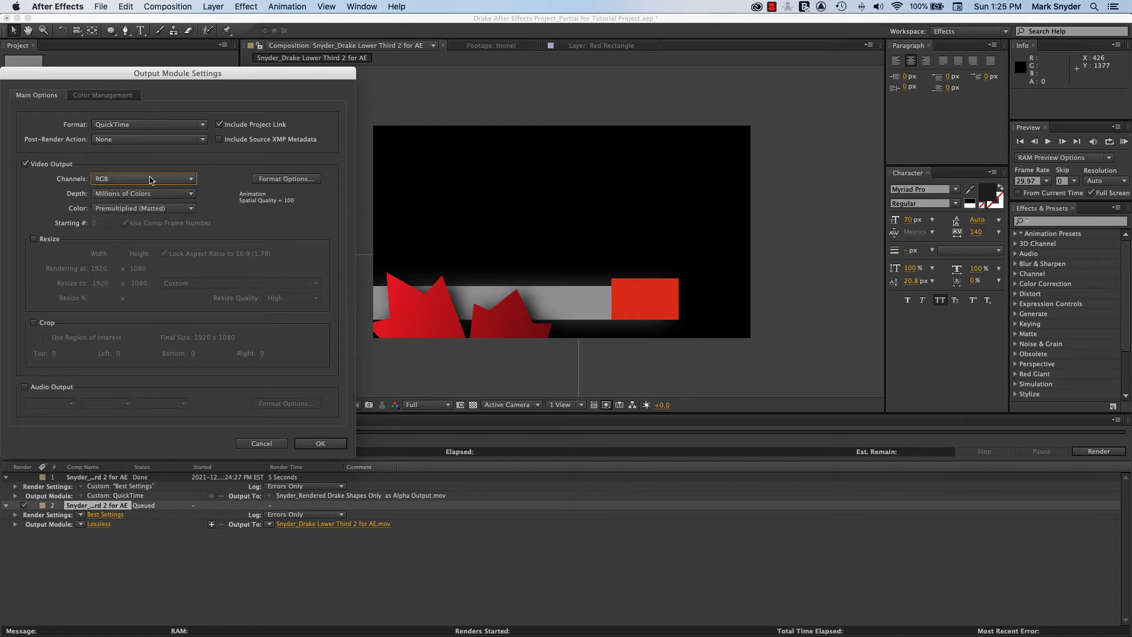
{"action": "left_click", "coordinate": [322, 443]}
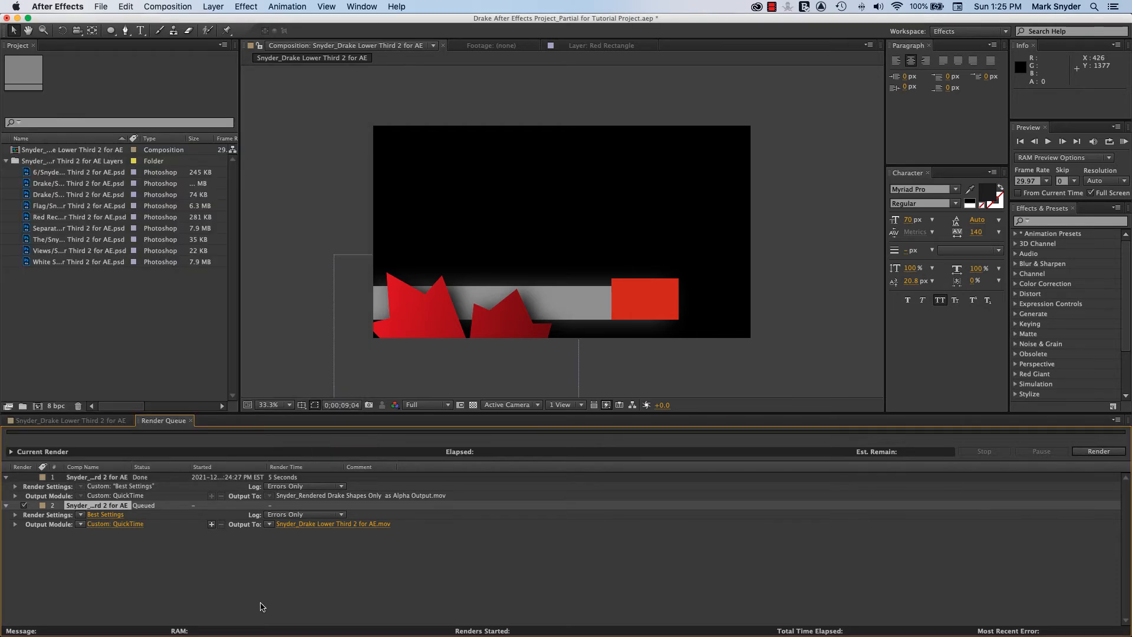
Step: Save the second output to the tutorials folder, keeping the surname prefix and naming the rest "Drake Lower Third Shapes NO Alpha"
{"action": "left_click", "coordinate": [339, 526]}
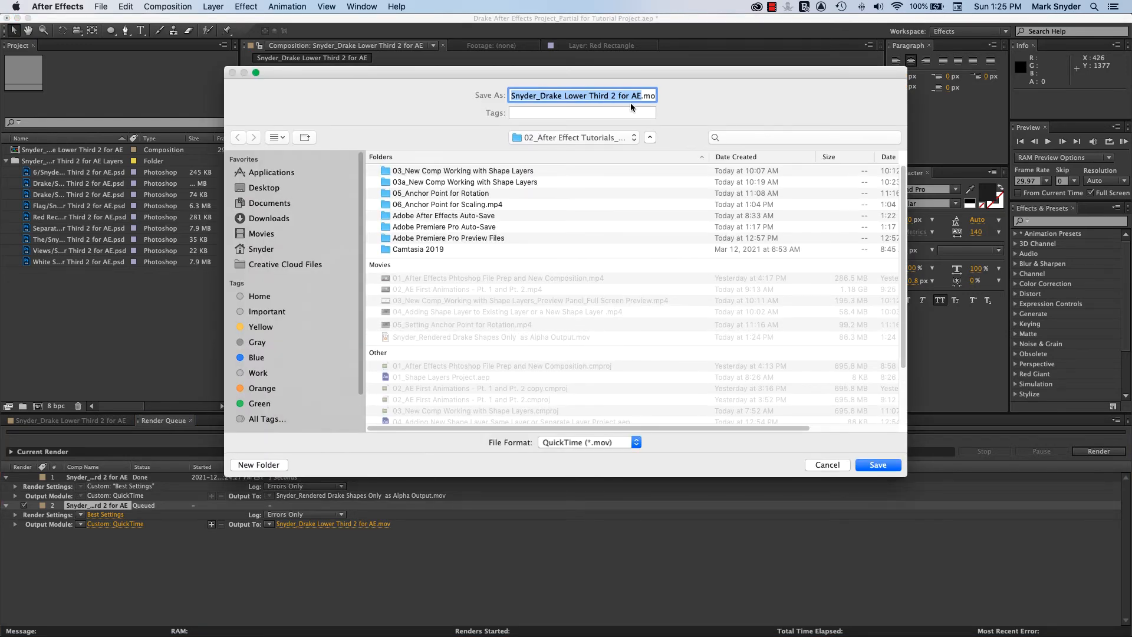
{"action": "left_click", "coordinate": [651, 96]}
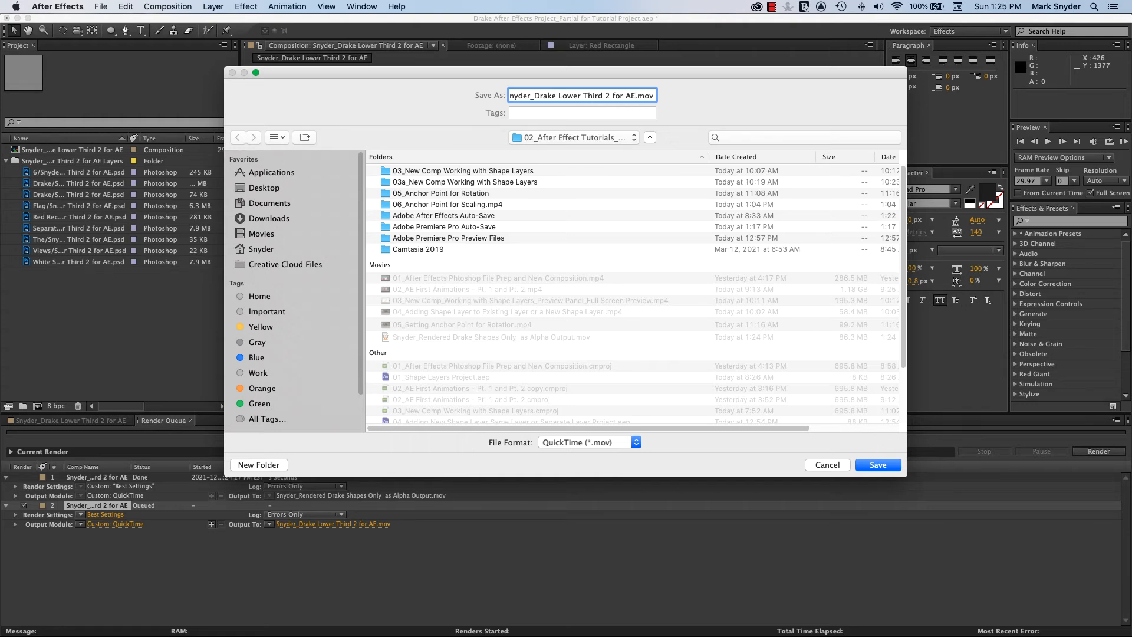
{"action": "key", "text": "BackSpace"}
{"action": "key", "text": "BackSpace"}
{"action": "key", "text": "BackSpace"}
{"action": "key", "text": "BackSpace"}
{"action": "key", "text": "BackSpace"}
{"action": "key", "text": "BackSpace"}
{"action": "key", "text": "BackSpace"}
{"action": "key", "text": "BackSpace"}
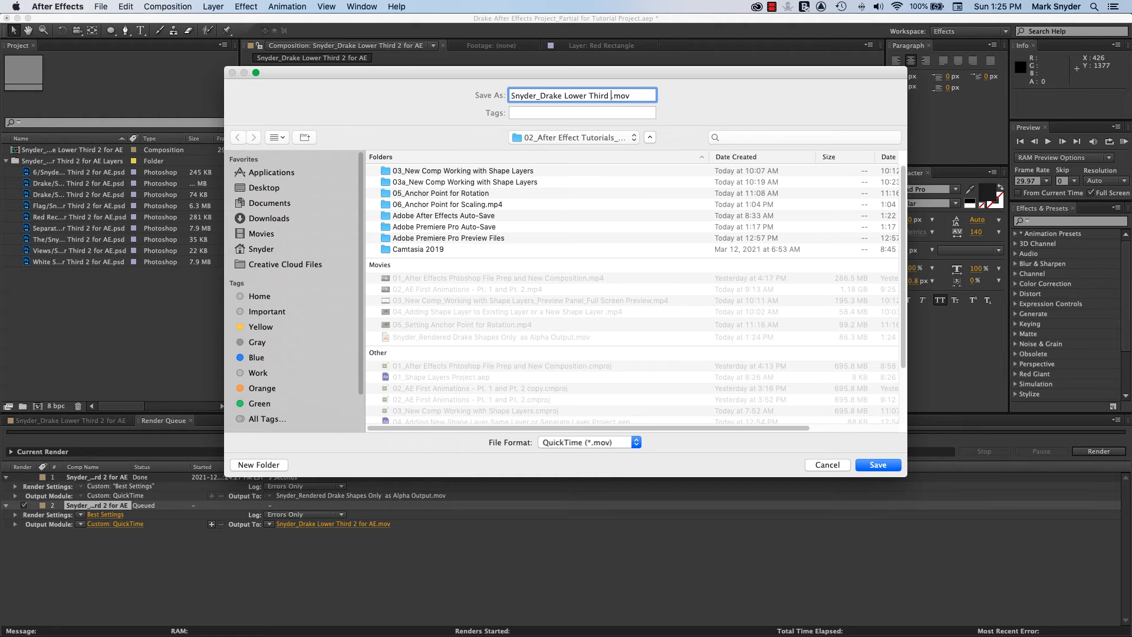
{"action": "type", "text": "Shapes NO Alpha"}
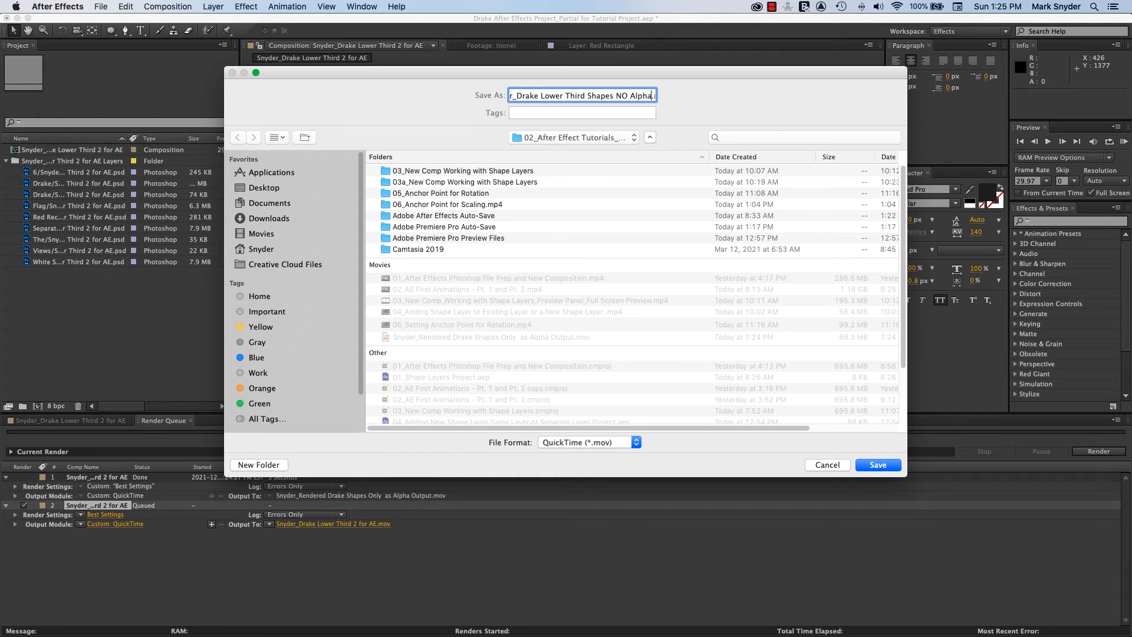
{"action": "key", "text": "Return"}
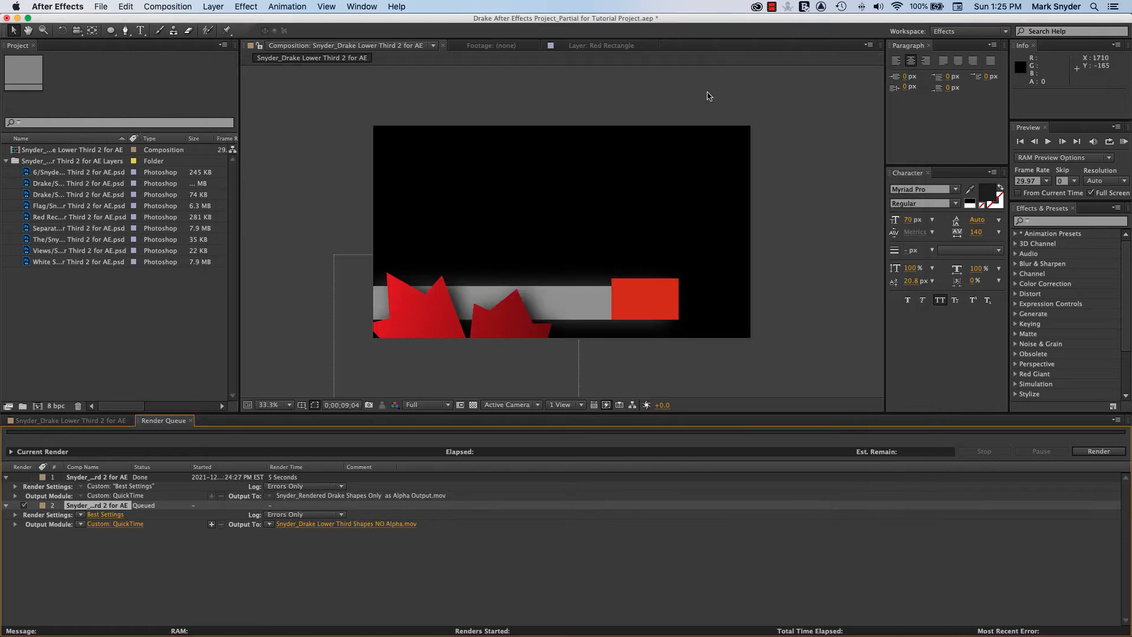
Step: Render the queued no-alpha version until it finishes, and switch to Premiere Pro
{"action": "left_click", "coordinate": [1098, 451]}
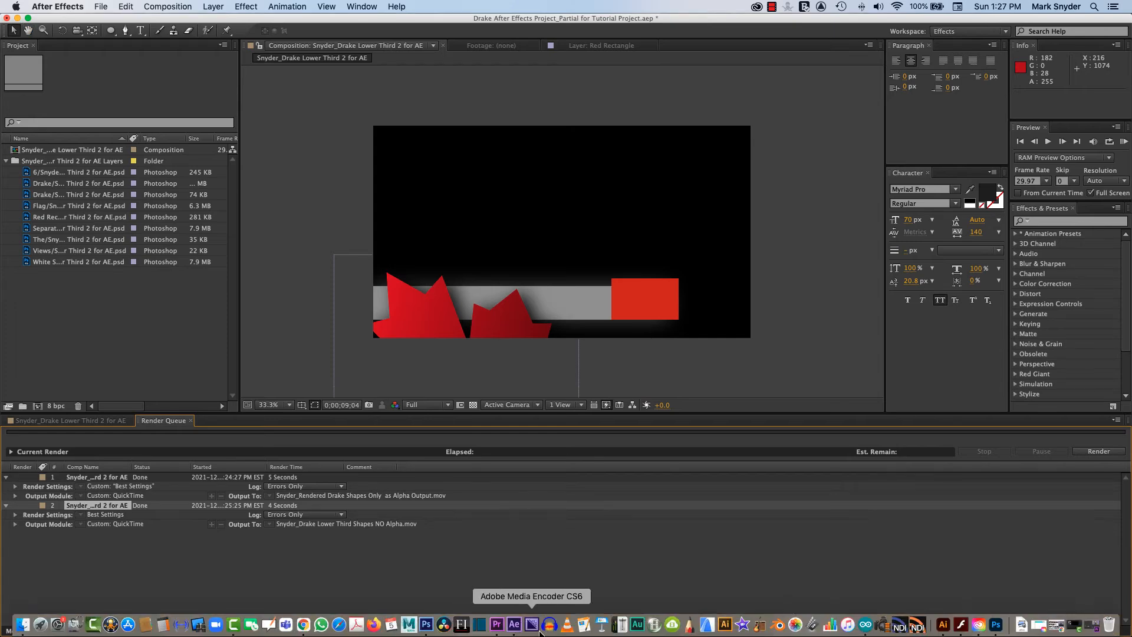
{"action": "left_click", "coordinate": [498, 628]}
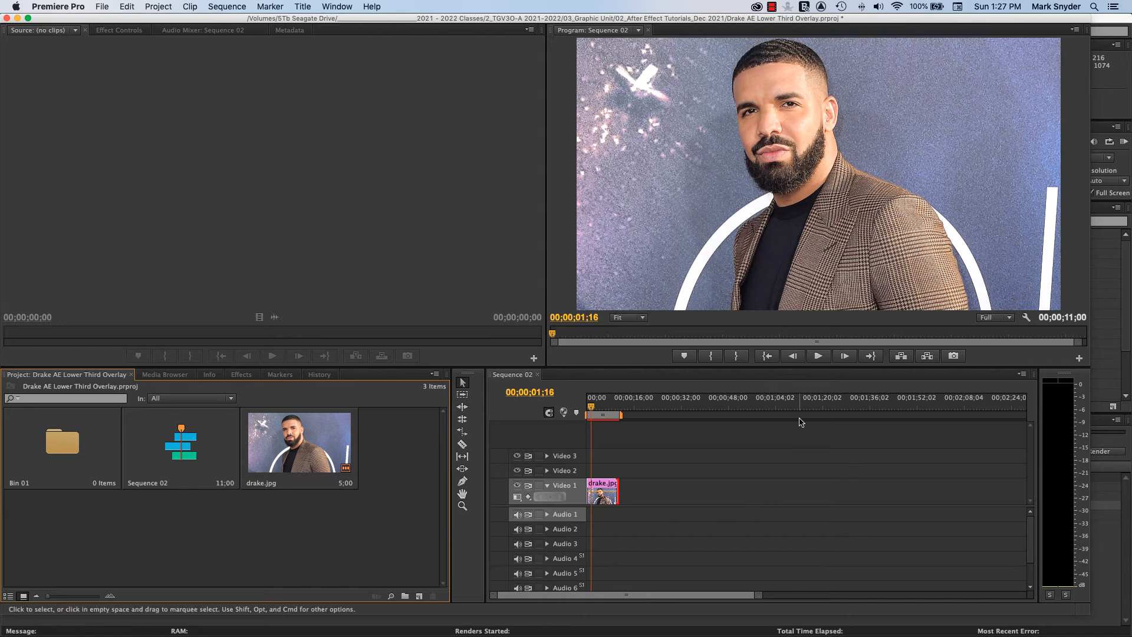
Step: Try deleting Sequence 02 from the project, and restore and reopen it in the timeline
{"action": "left_click", "coordinate": [175, 460]}
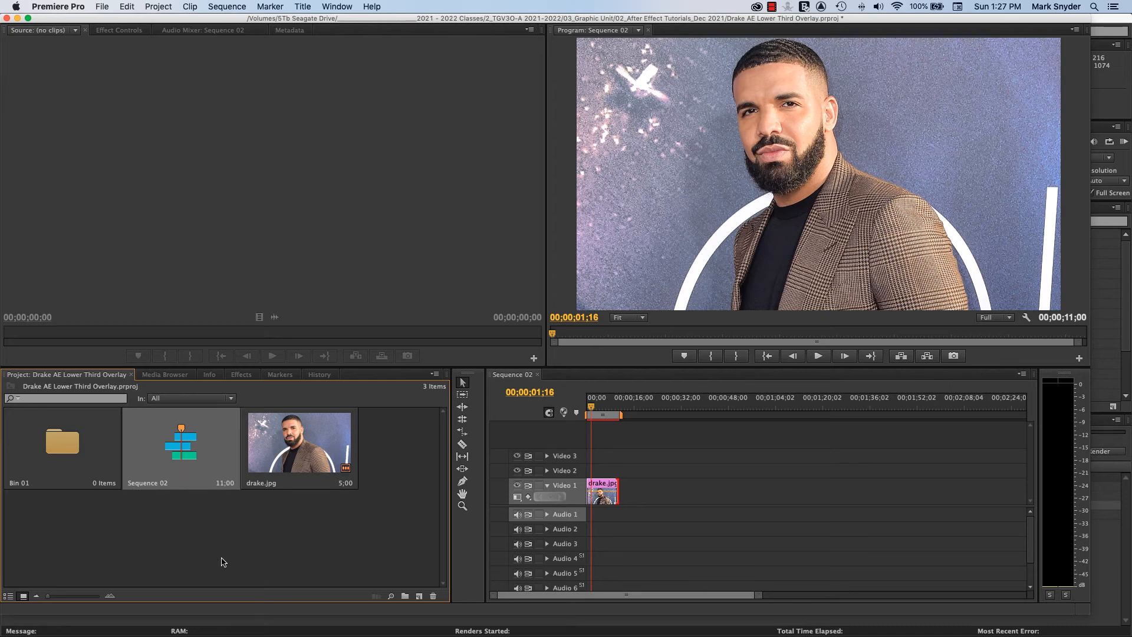
{"action": "key", "text": "Delete"}
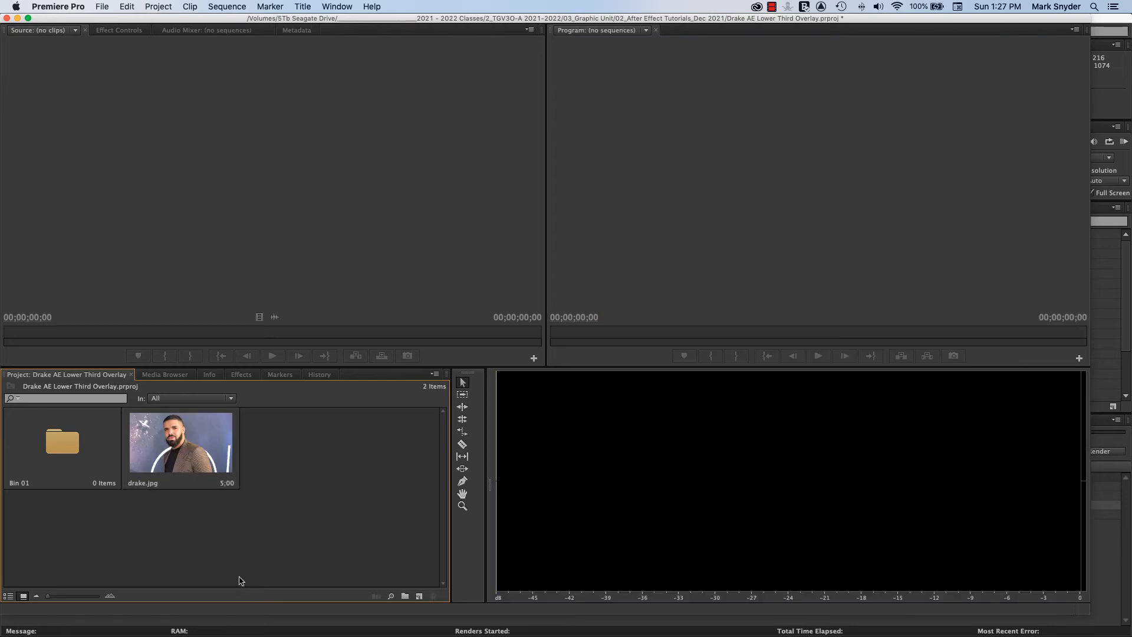
{"action": "key", "text": "super+z"}
{"action": "left_click", "coordinate": [347, 458]}
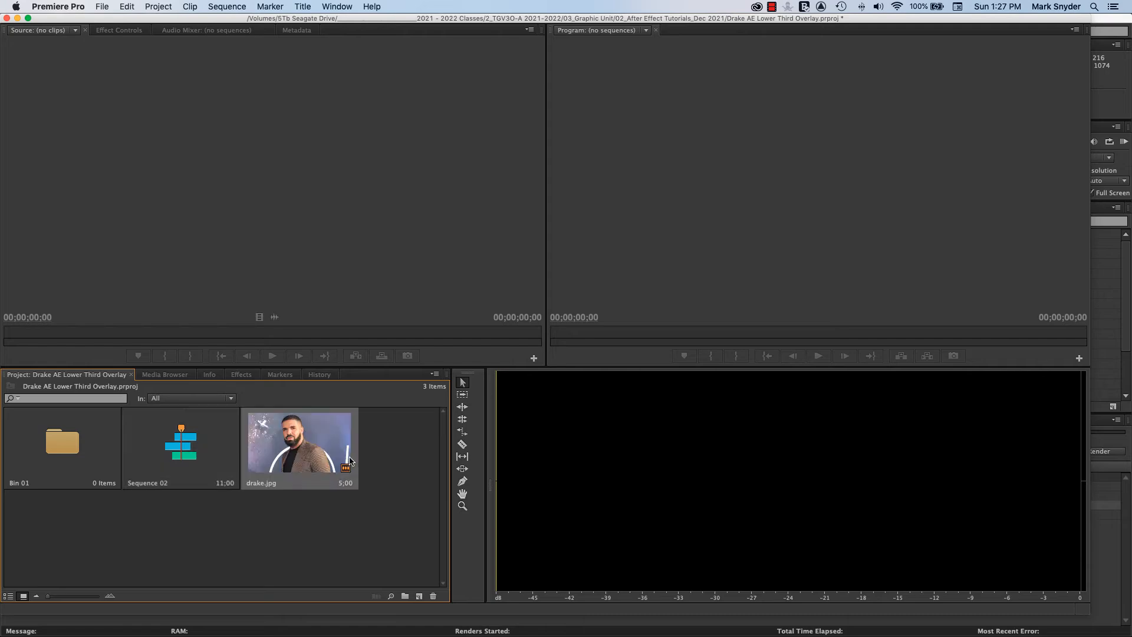
{"action": "left_click", "coordinate": [330, 553]}
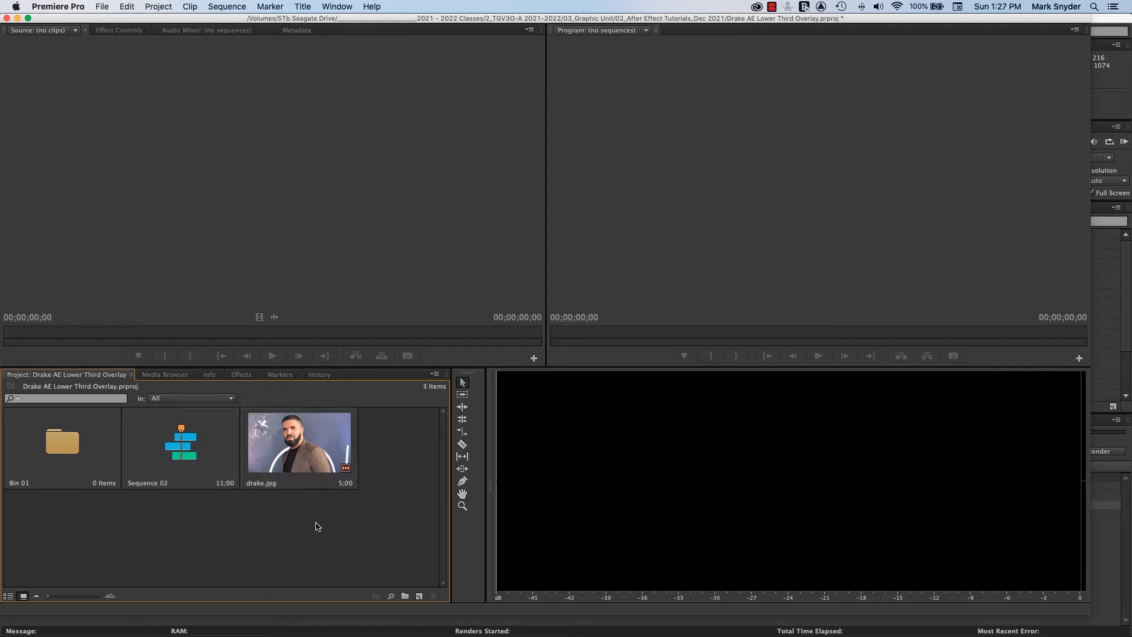
{"action": "double_click", "coordinate": [200, 459]}
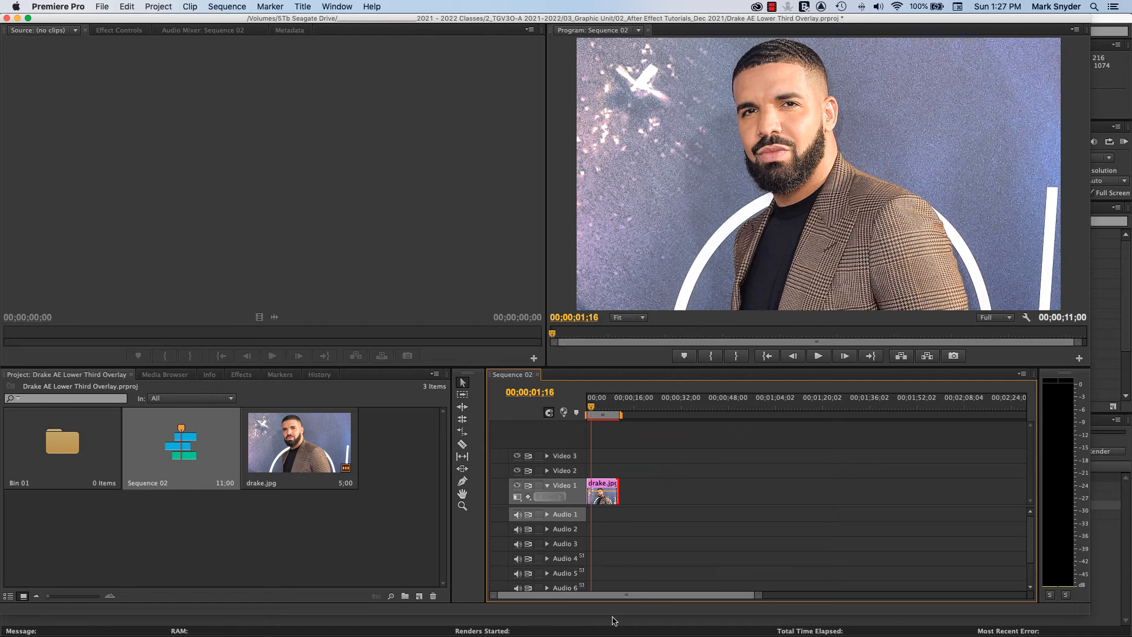
Step: Start importing media into the project and browse the 5Tb Seagate Drive to the 2_TGV3O-A 2021-2022 folder inside the 2021 - 2022 Classes folder
{"action": "right_click", "coordinate": [256, 545]}
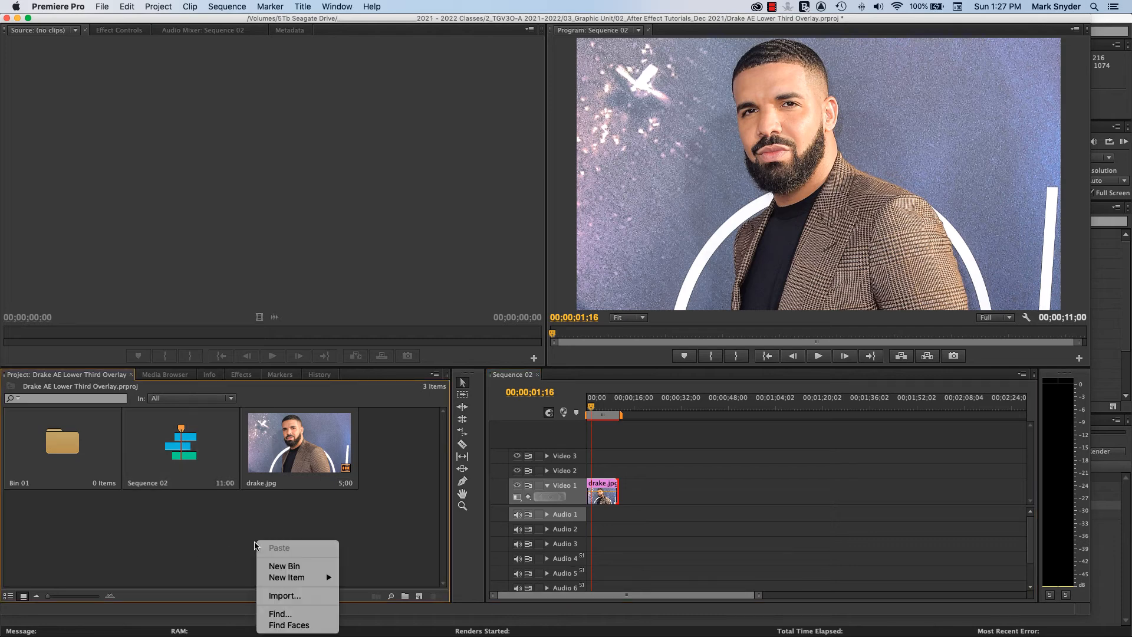
{"action": "left_click", "coordinate": [294, 595]}
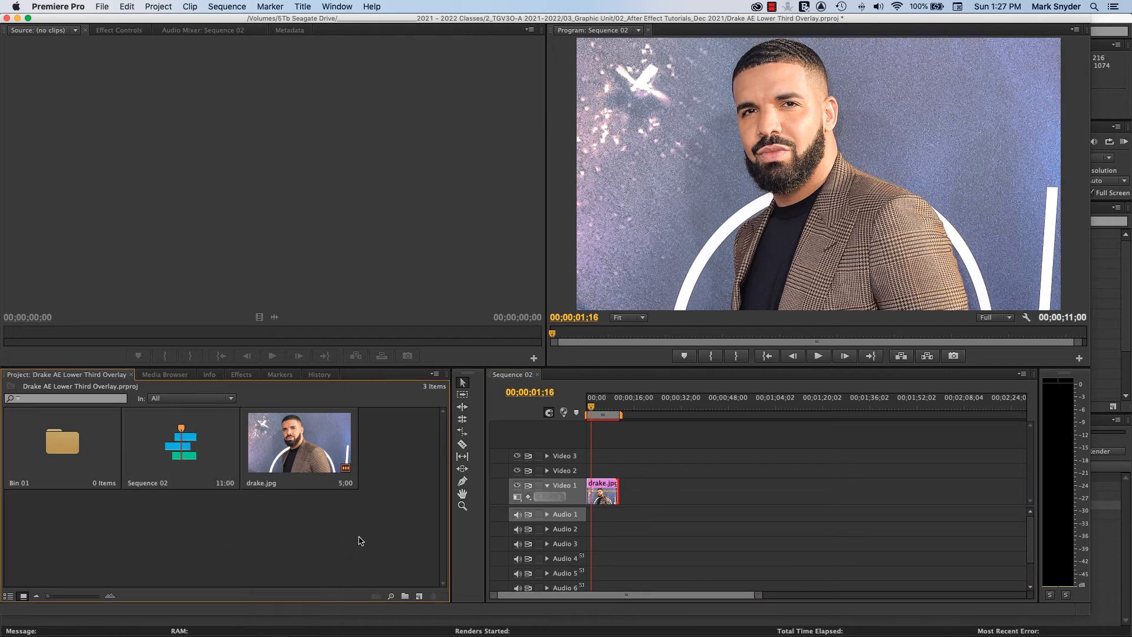
{"action": "scroll", "coordinate": [297, 383], "scroll_direction": "down", "scroll_amount": 4}
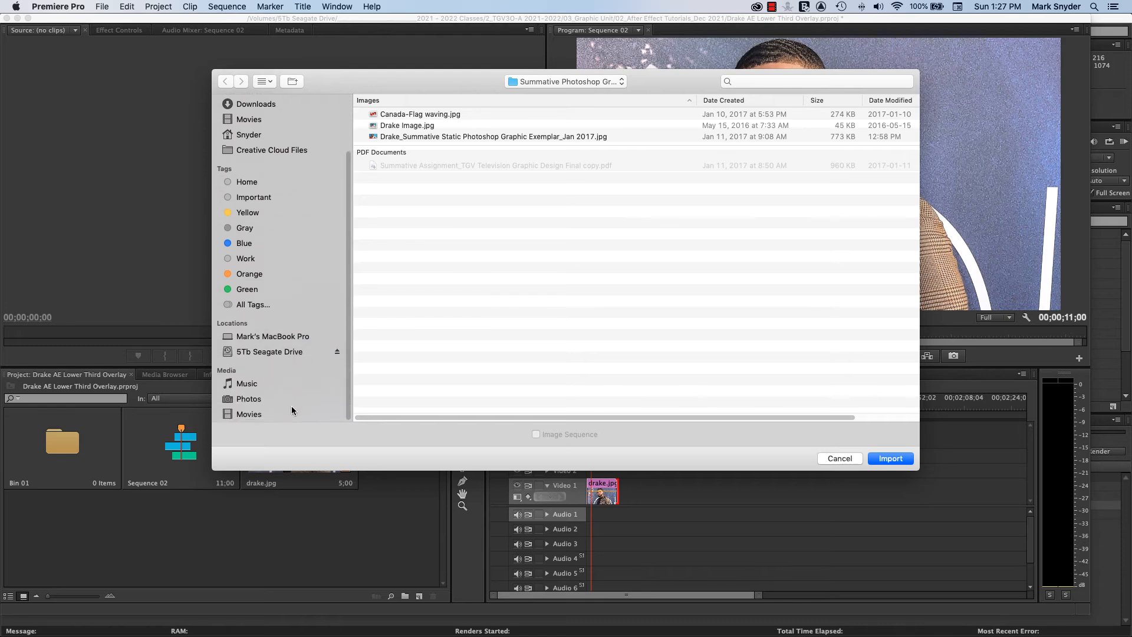
{"action": "left_click", "coordinate": [285, 352]}
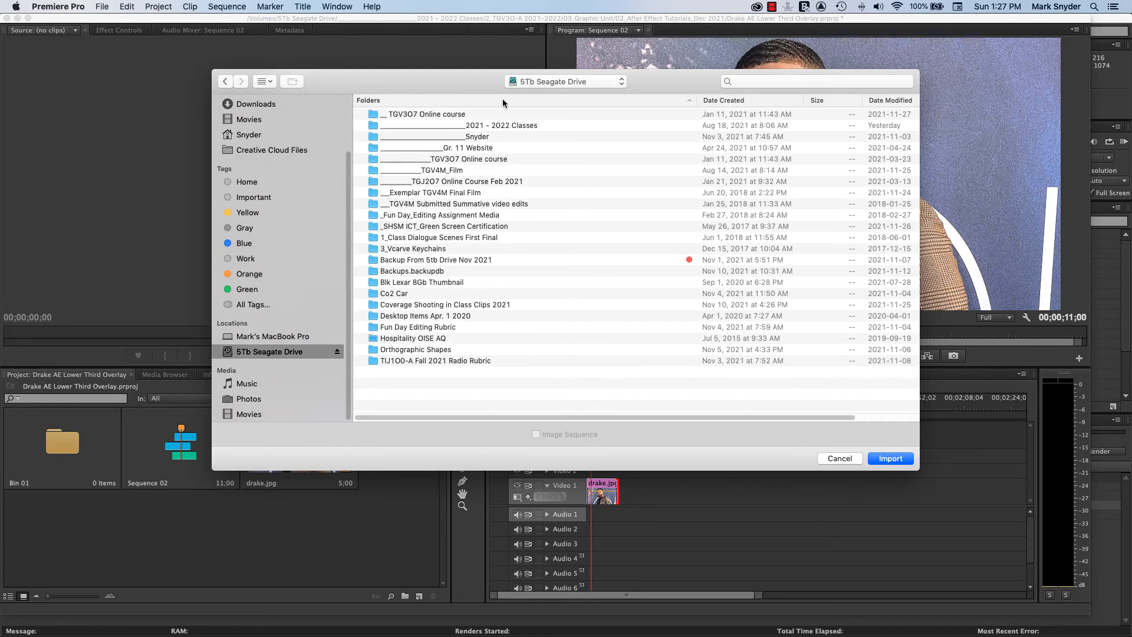
{"action": "left_click", "coordinate": [506, 125]}
{"action": "double_click", "coordinate": [506, 126]}
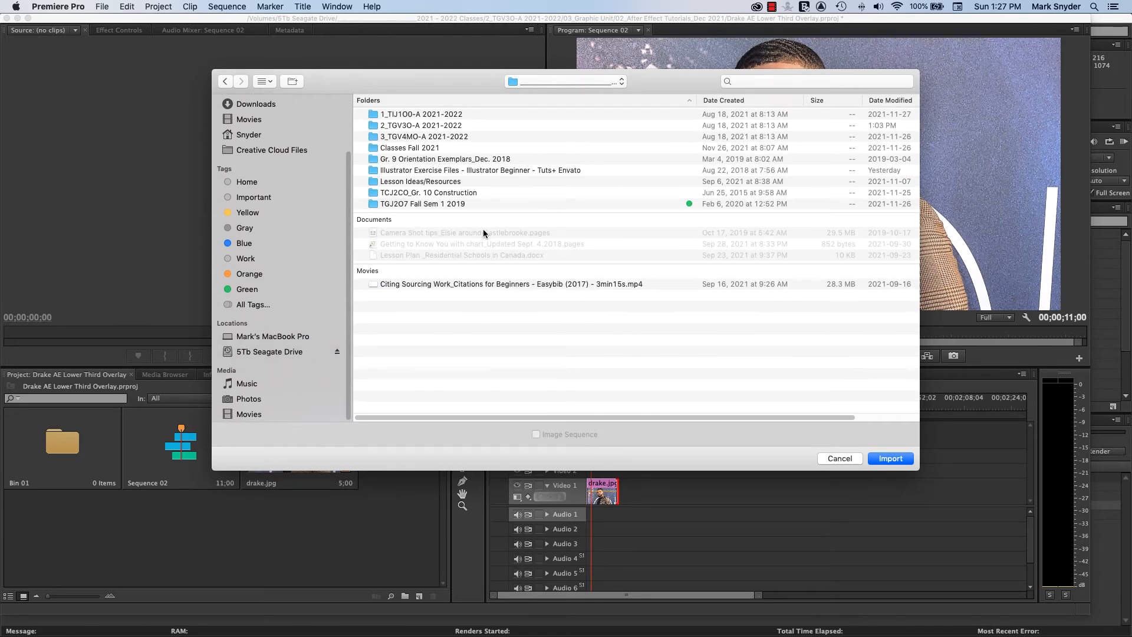
{"action": "double_click", "coordinate": [447, 125]}
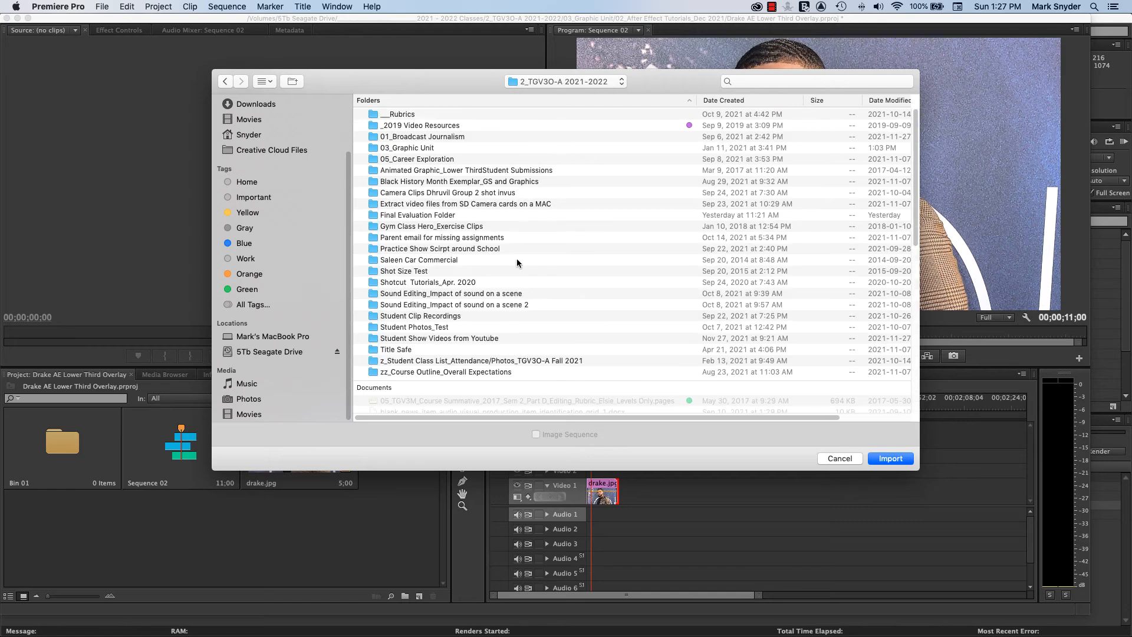
Step: Browse into 03_Graphic Unit and open its 02_After Effect Tutorials_Dec 2021 folder to find the rendered movies
{"action": "scroll", "coordinate": [501, 328], "scroll_direction": "down", "scroll_amount": 15}
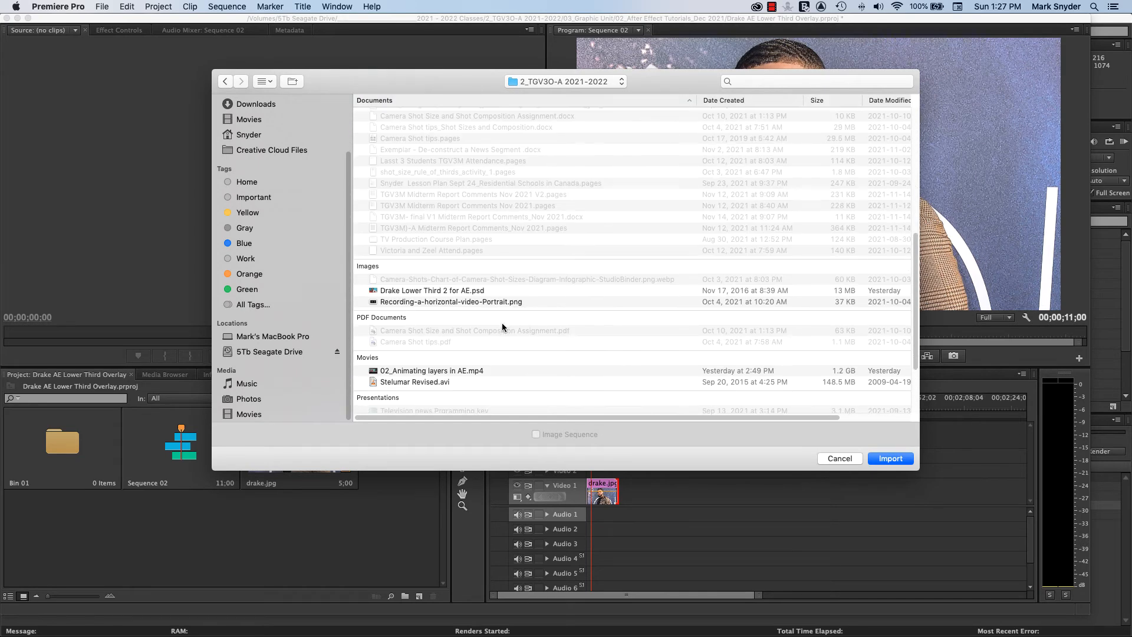
{"action": "scroll", "coordinate": [498, 324], "scroll_direction": "down", "scroll_amount": 3}
{"action": "scroll", "coordinate": [497, 324], "scroll_direction": "up", "scroll_amount": 15}
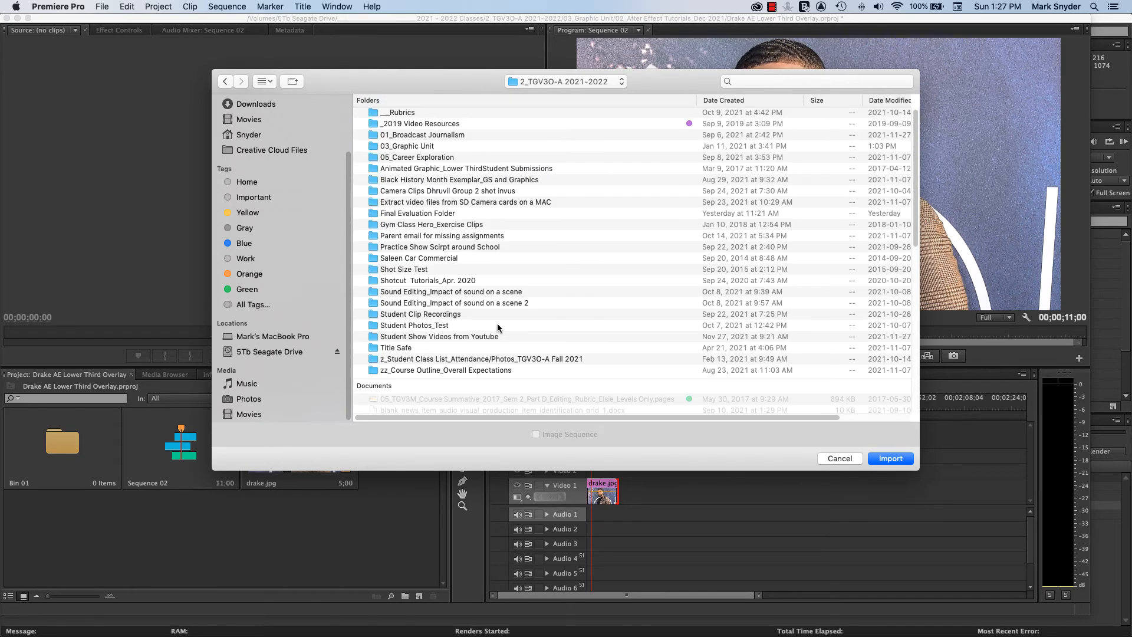
{"action": "double_click", "coordinate": [424, 149]}
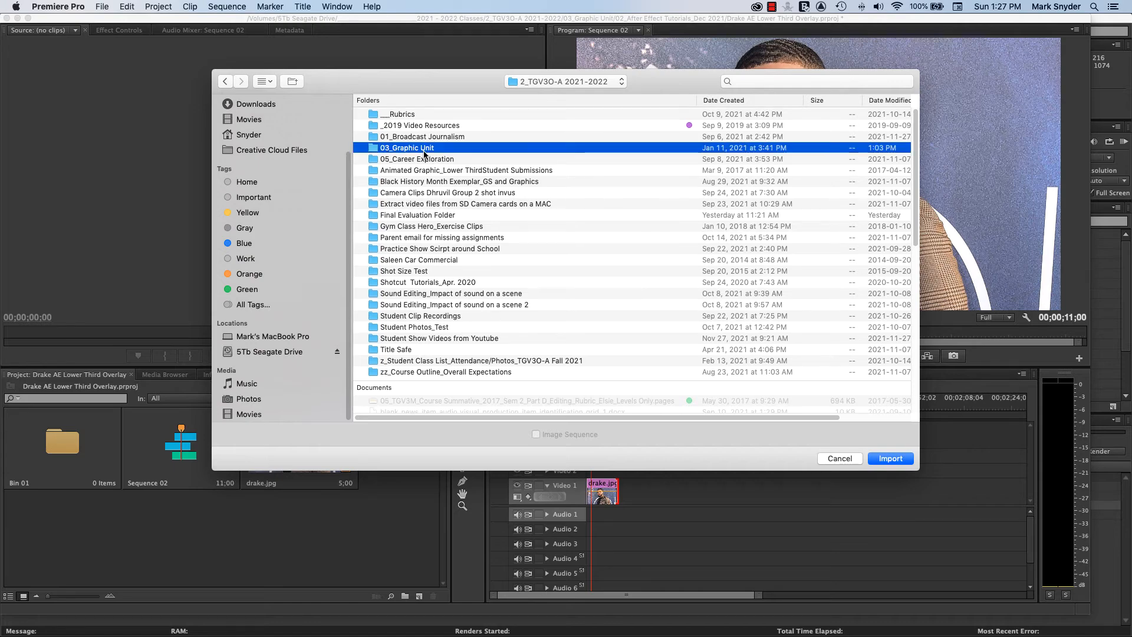
{"action": "scroll", "coordinate": [539, 316], "scroll_direction": "down", "scroll_amount": 5}
{"action": "scroll", "coordinate": [540, 315], "scroll_direction": "down", "scroll_amount": 5}
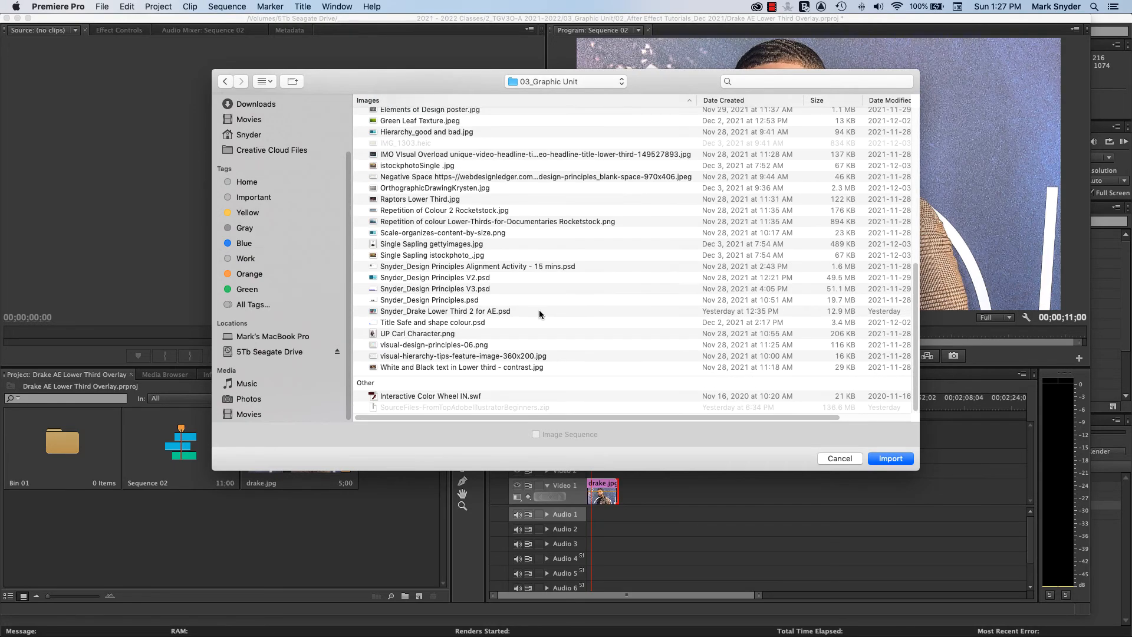
{"action": "scroll", "coordinate": [538, 314], "scroll_direction": "up", "scroll_amount": 10}
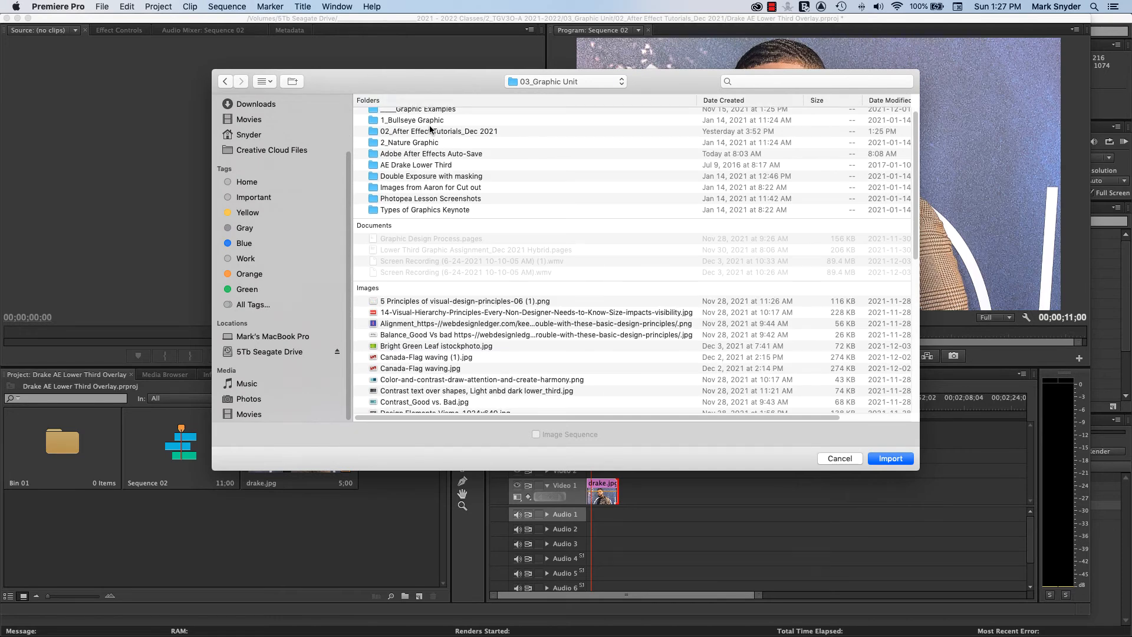
{"action": "double_click", "coordinate": [459, 130]}
{"action": "scroll", "coordinate": [541, 261], "scroll_direction": "down", "scroll_amount": 3}
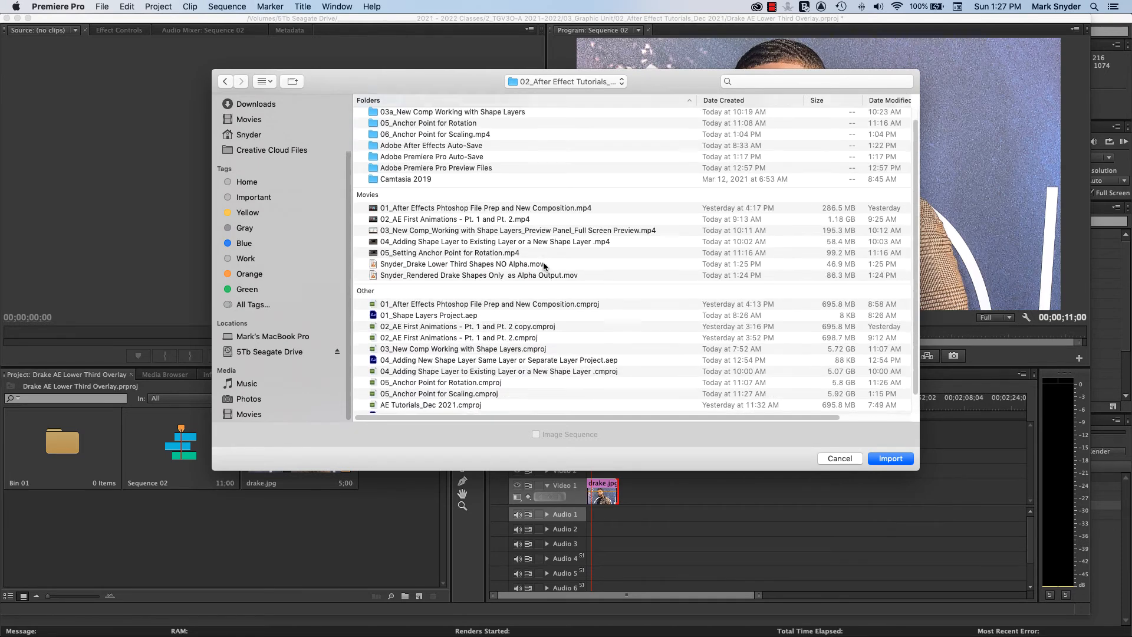
Step: Import the Drake lower third NO Alpha movie and the Alpha Output movie together into the project
{"action": "left_click", "coordinate": [476, 247]}
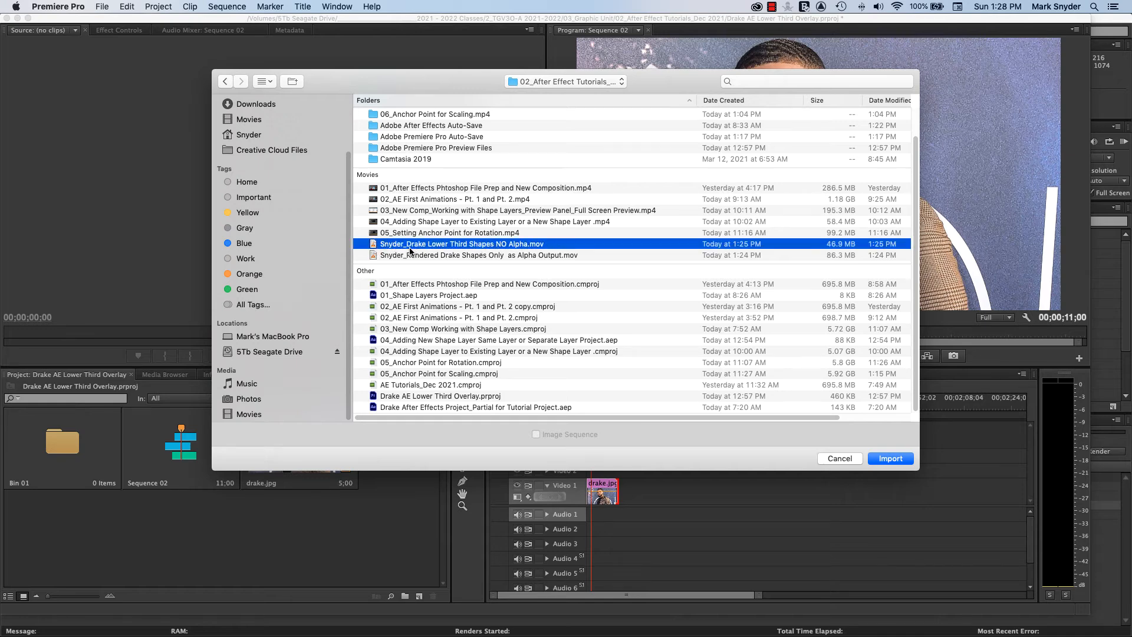
{"action": "left_click", "coordinate": [484, 256]}
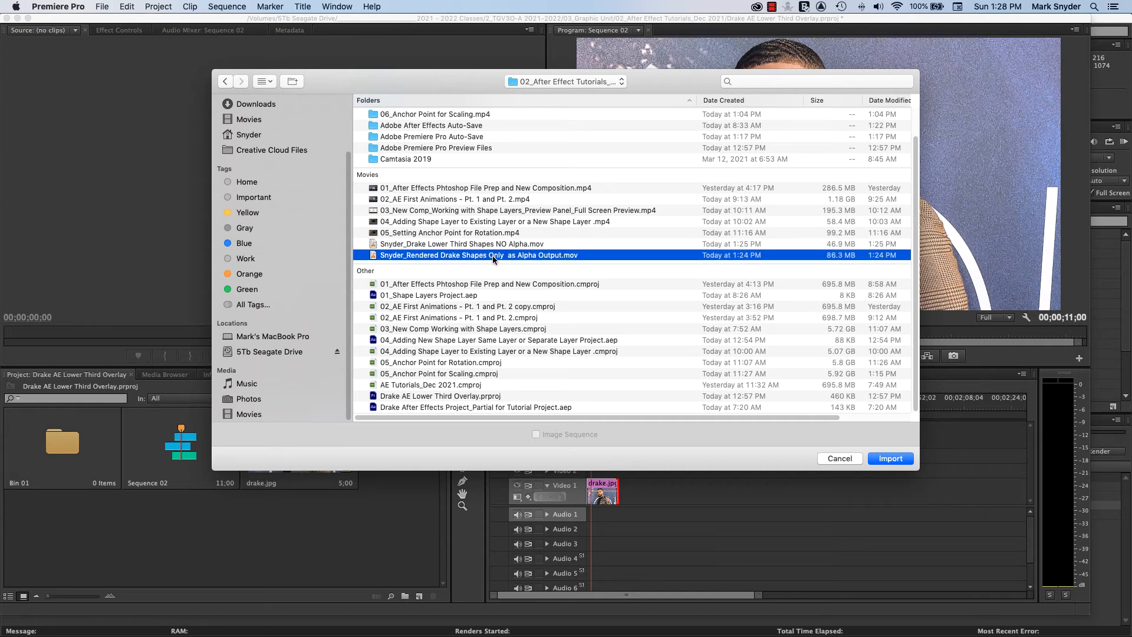
{"action": "left_click", "coordinate": [474, 245], "text": "shift"}
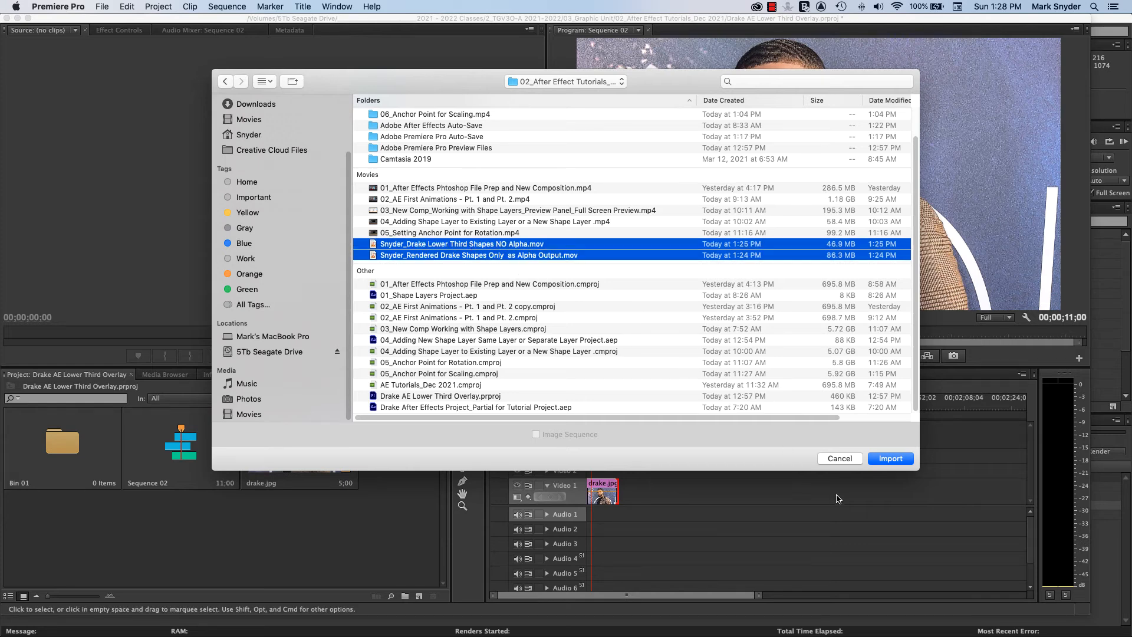
{"action": "left_click", "coordinate": [889, 459]}
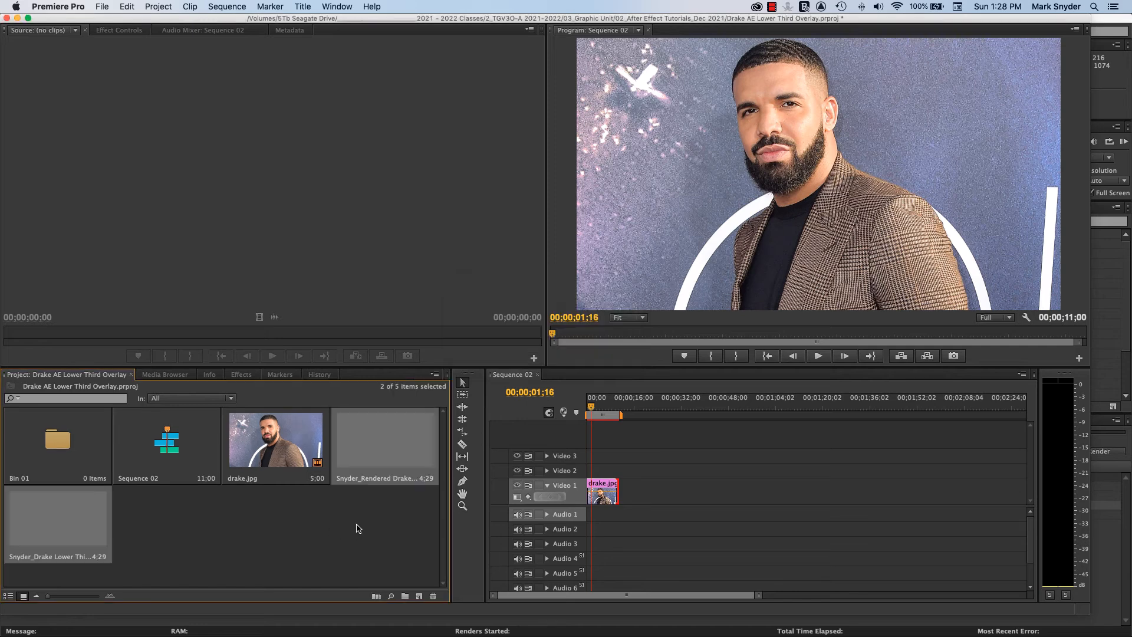
{"action": "left_click", "coordinate": [348, 543]}
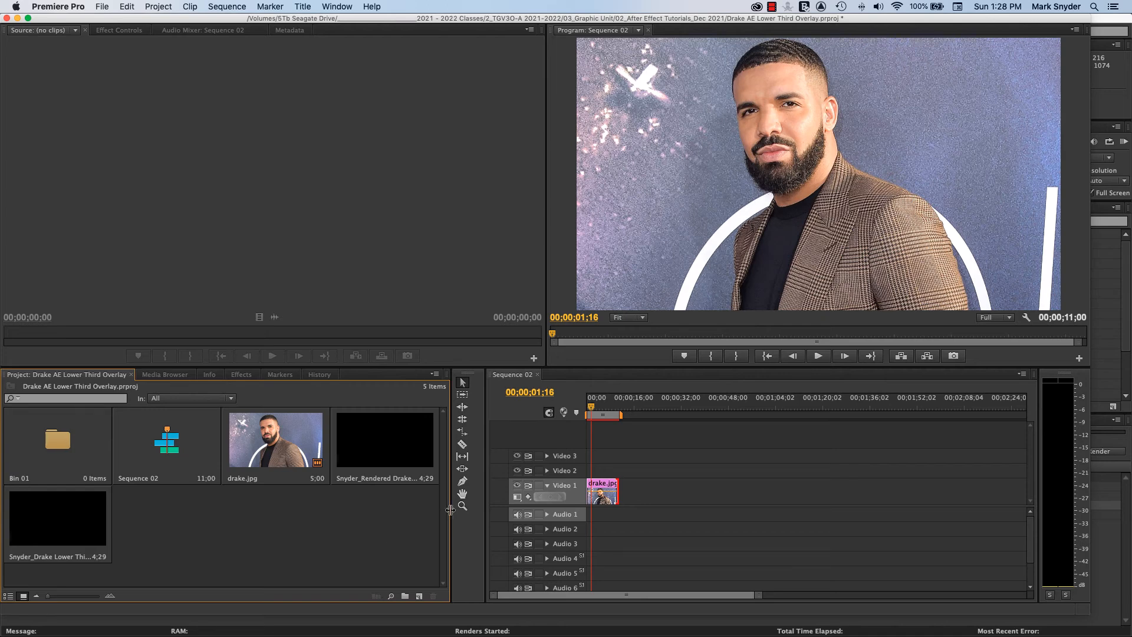
Step: Narrow the Project and Tools panels to widen the timeline, and magnify its time scale to show drake.jpg in more detail
{"action": "left_click_drag", "start_coordinate": [449, 509], "coordinate": [354, 513]}
{"action": "left_click", "coordinate": [89, 554]}
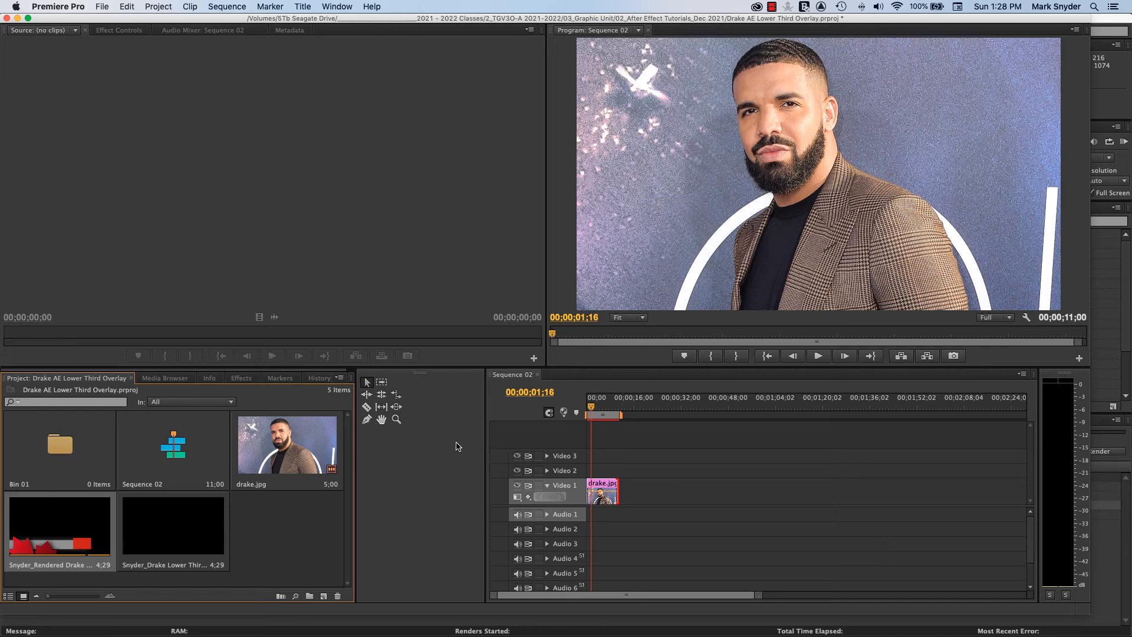
{"action": "left_click_drag", "start_coordinate": [485, 468], "coordinate": [378, 471]}
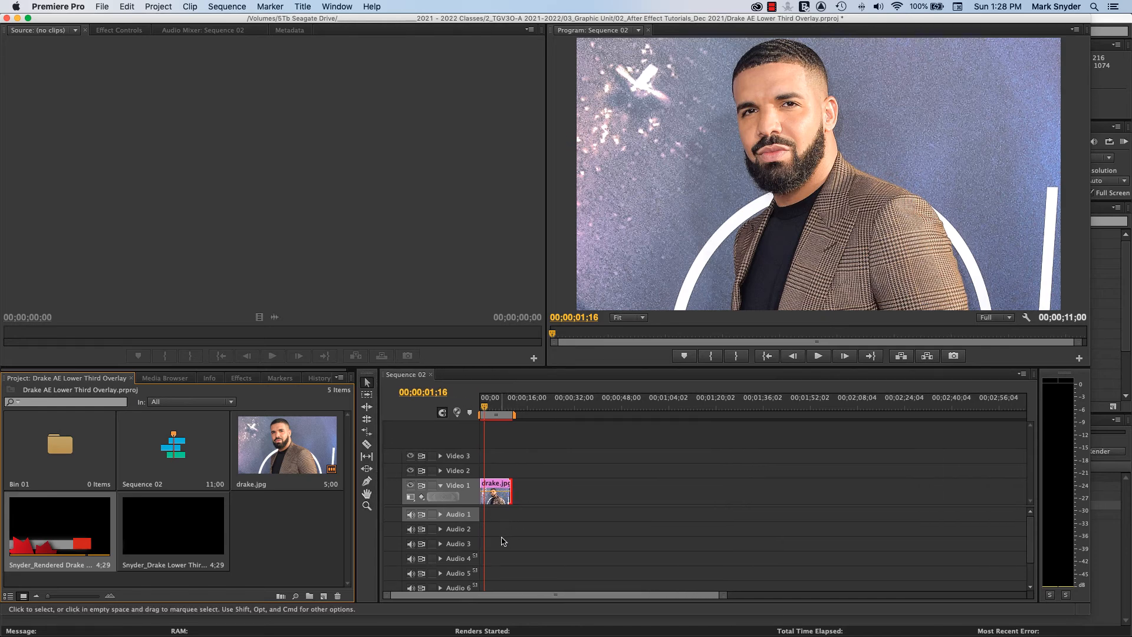
{"action": "left_click", "coordinate": [465, 477]}
{"action": "left_click", "coordinate": [464, 467]}
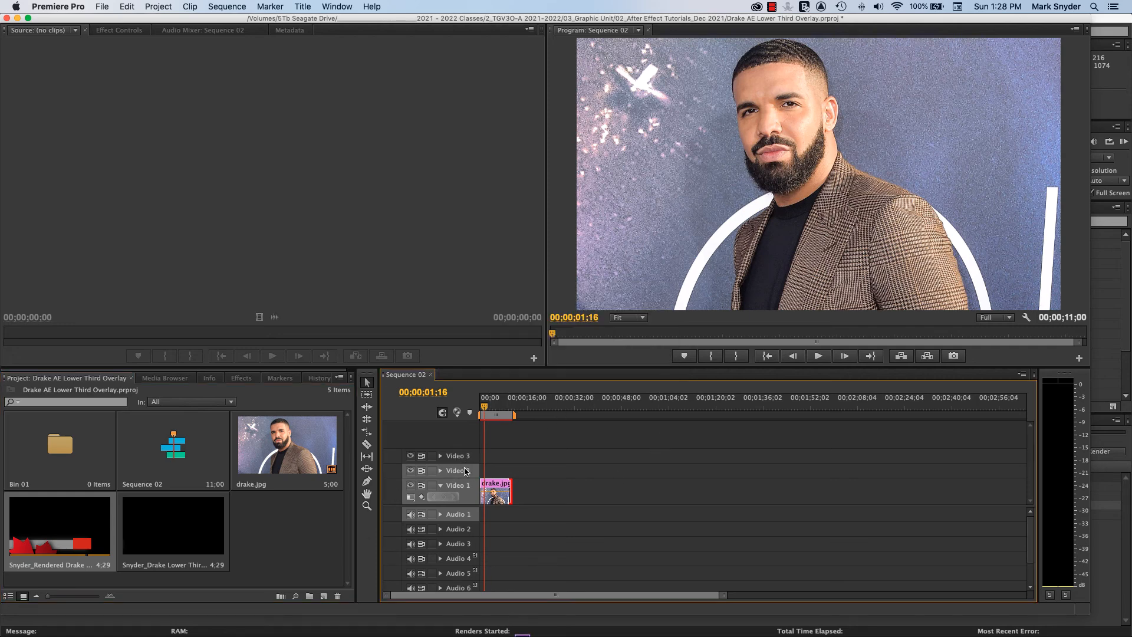
{"action": "left_click_drag", "start_coordinate": [462, 479], "coordinate": [462, 478]}
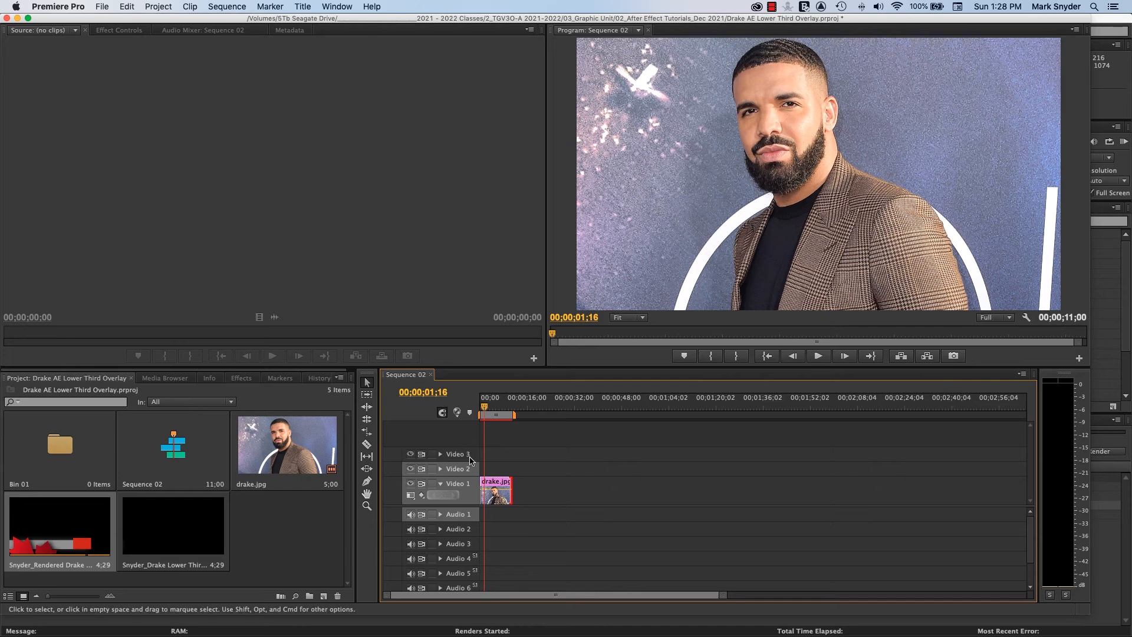
{"action": "key", "text": "="}
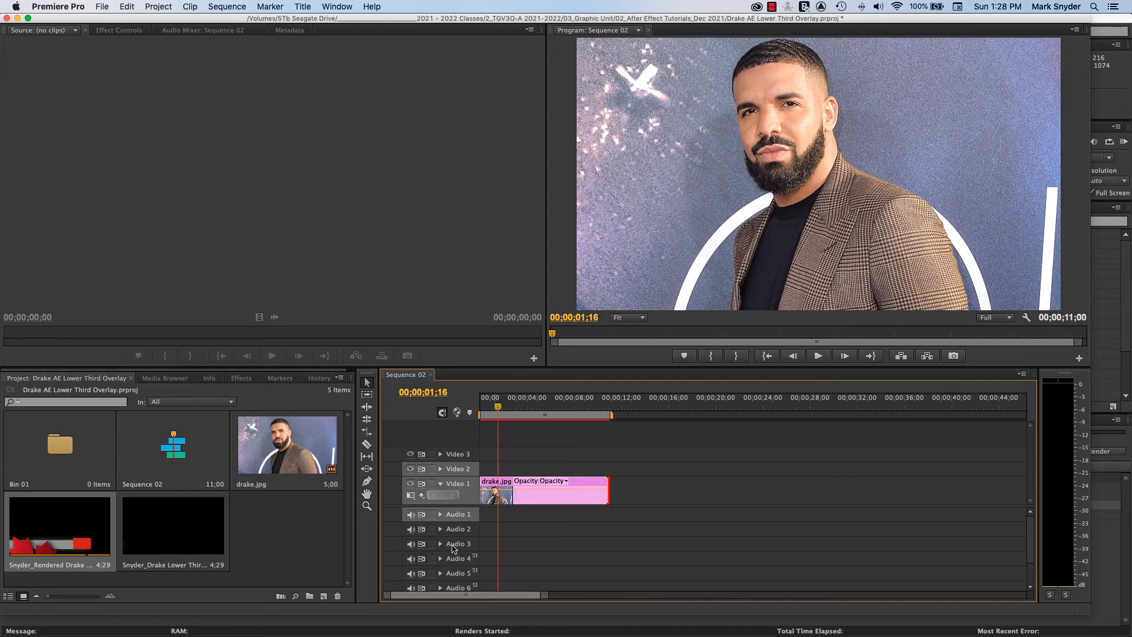
Step: Place the Alpha Output movie on Video 2 over drake.jpg at 00;00;01;16, and play the overlay
{"action": "left_click", "coordinate": [133, 518]}
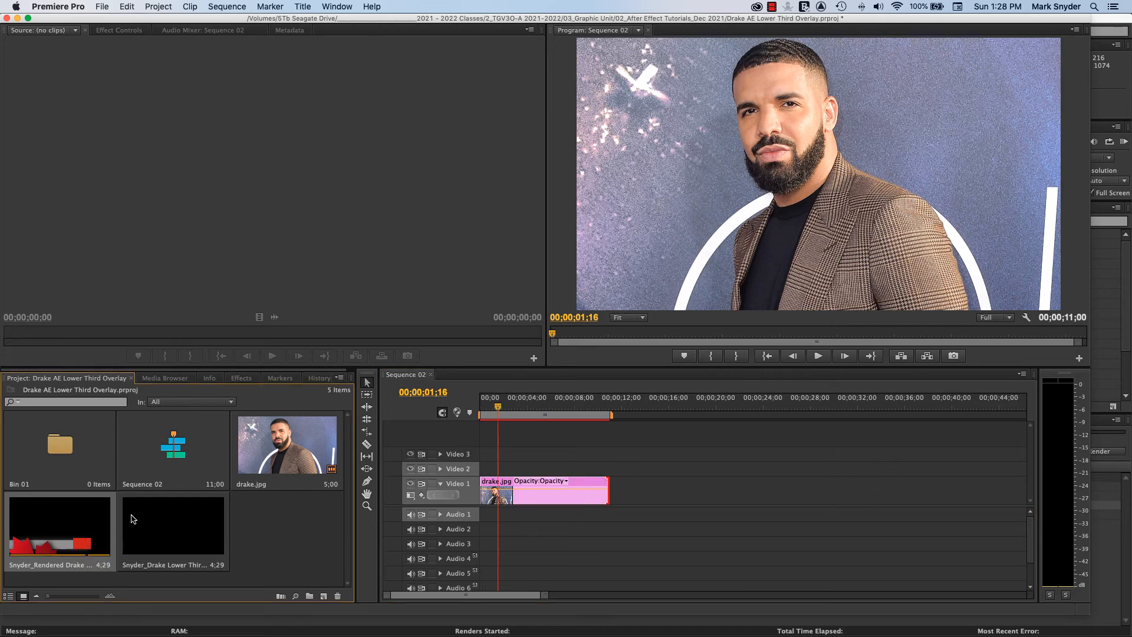
{"action": "left_click", "coordinate": [82, 567]}
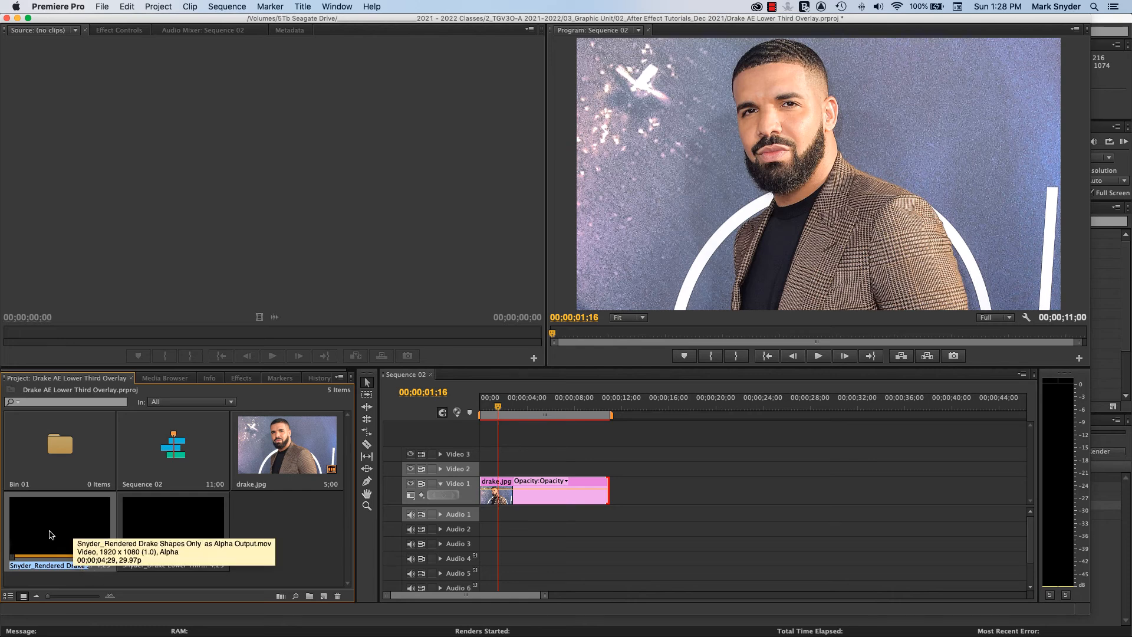
{"action": "left_click", "coordinate": [289, 537]}
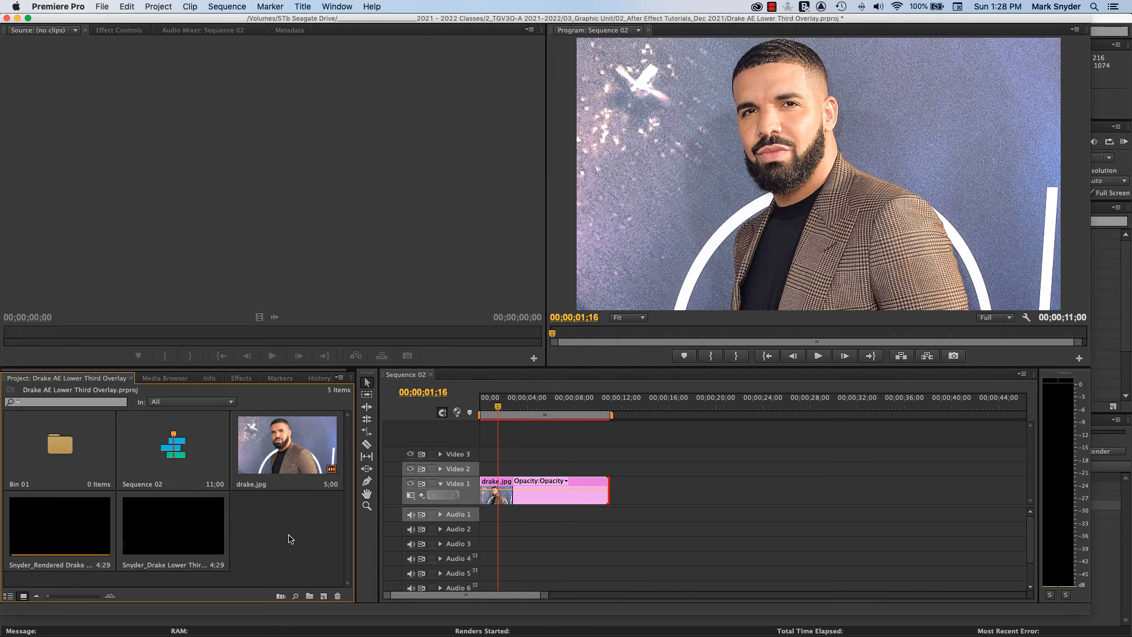
{"action": "left_click", "coordinate": [88, 530]}
{"action": "left_click_drag", "start_coordinate": [88, 530], "coordinate": [507, 469]}
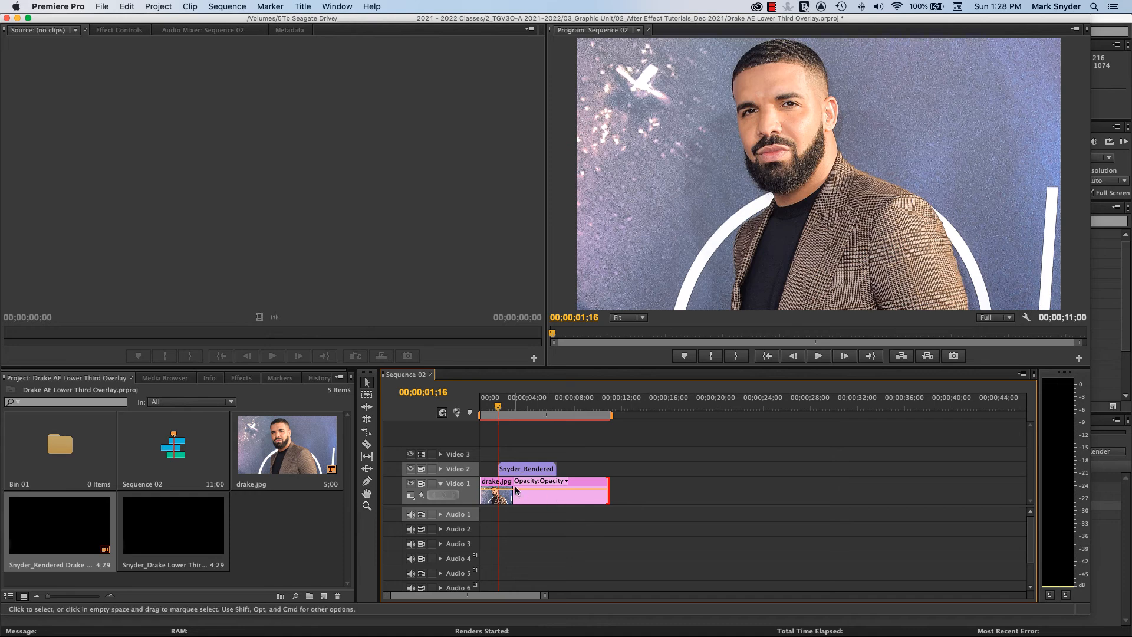
{"action": "key", "text": "space"}
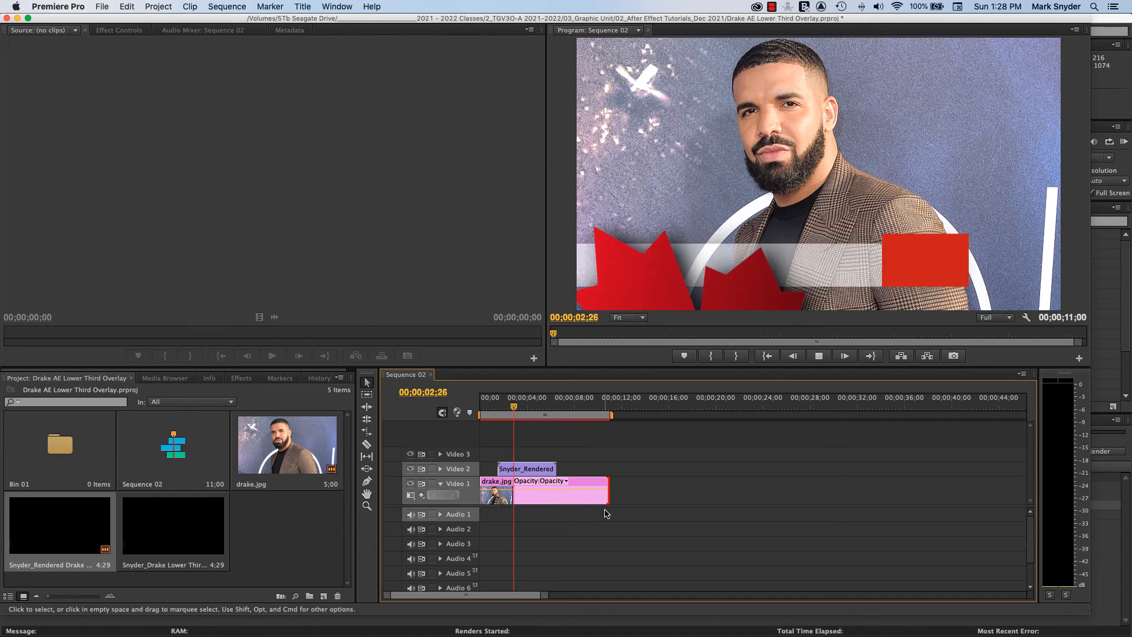
{"action": "key", "text": "space"}
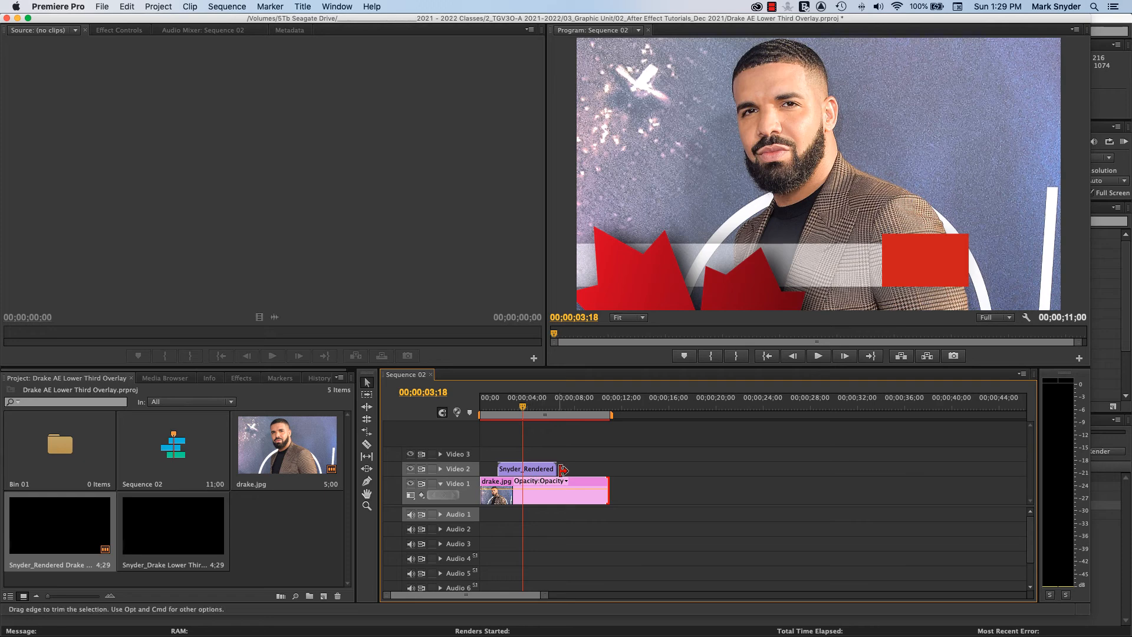
Step: Replace the overlay clip on Video 2 with a fresh copy of the Alpha Output movie starting at the sequence's beginning
{"action": "left_click_drag", "start_coordinate": [554, 470], "coordinate": [550, 470]}
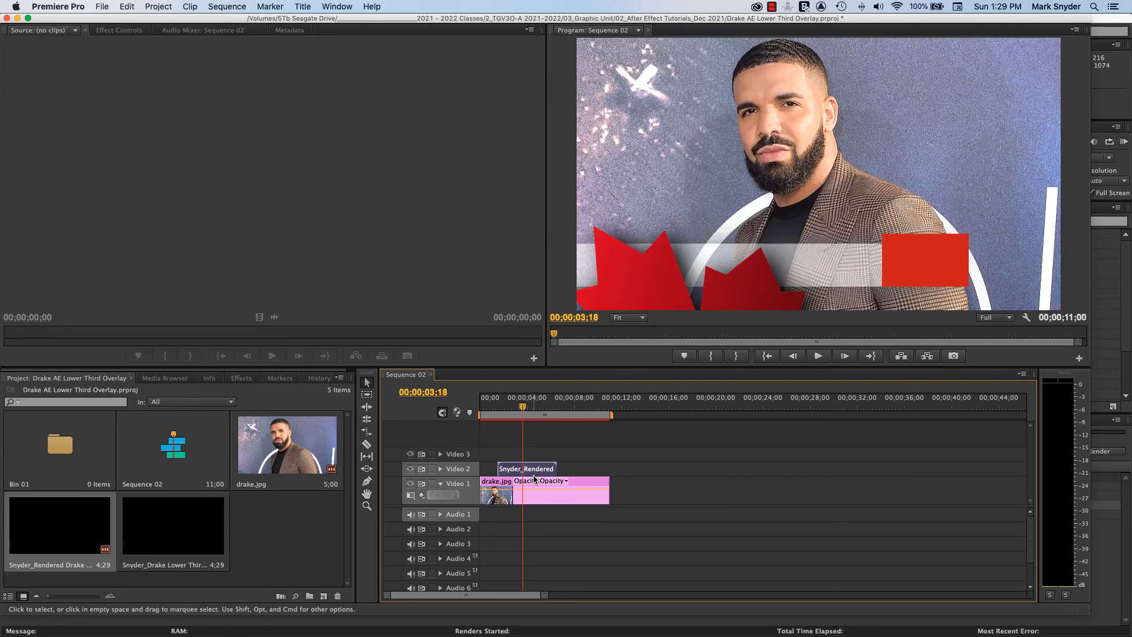
{"action": "key", "text": "Delete"}
{"action": "left_click_drag", "start_coordinate": [65, 541], "coordinate": [488, 475]}
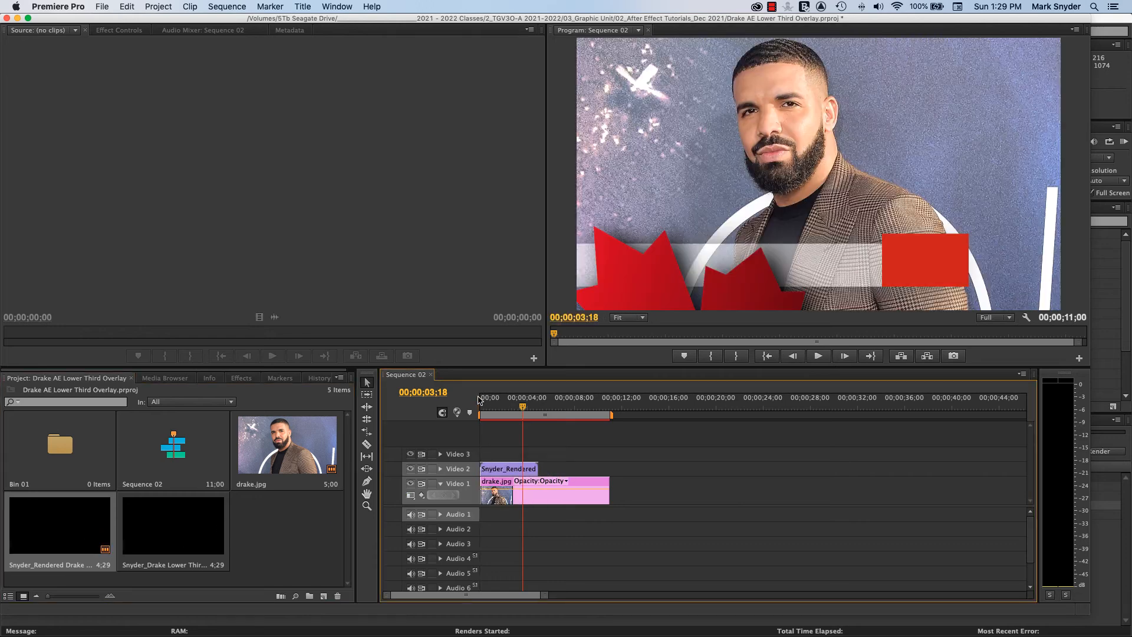
Step: Scrub to the end of the overlay clip and step frame by frame to 00;00;04;29 to check where it ends
{"action": "left_click", "coordinate": [524, 407]}
{"action": "left_click_drag", "start_coordinate": [526, 408], "coordinate": [538, 408]}
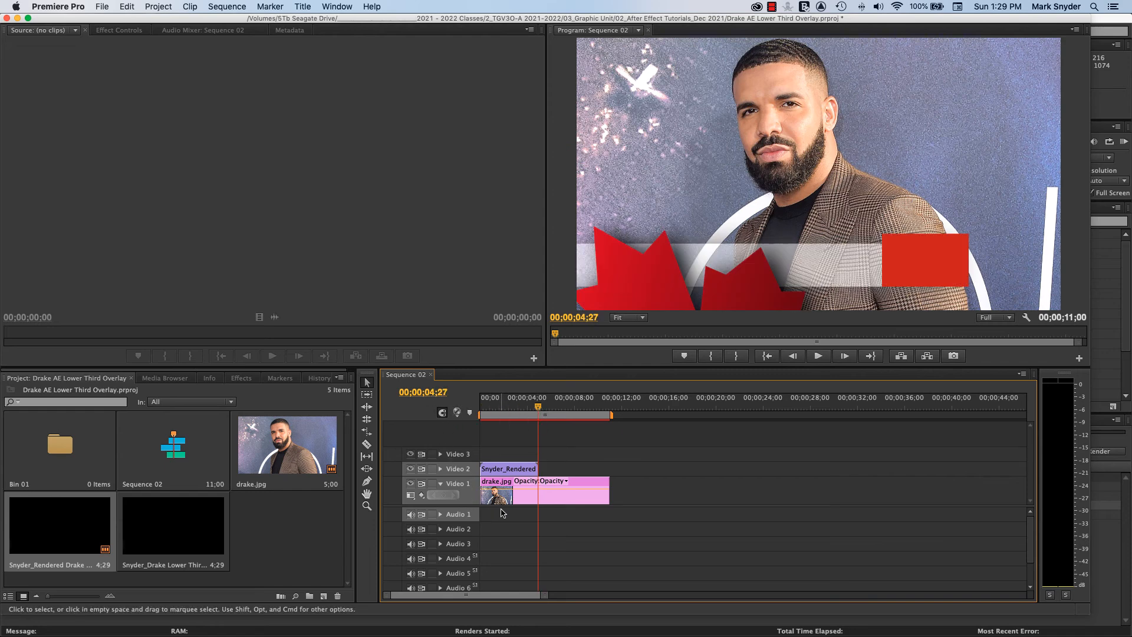
{"action": "key", "text": "Right"}
{"action": "key", "text": "Right"}
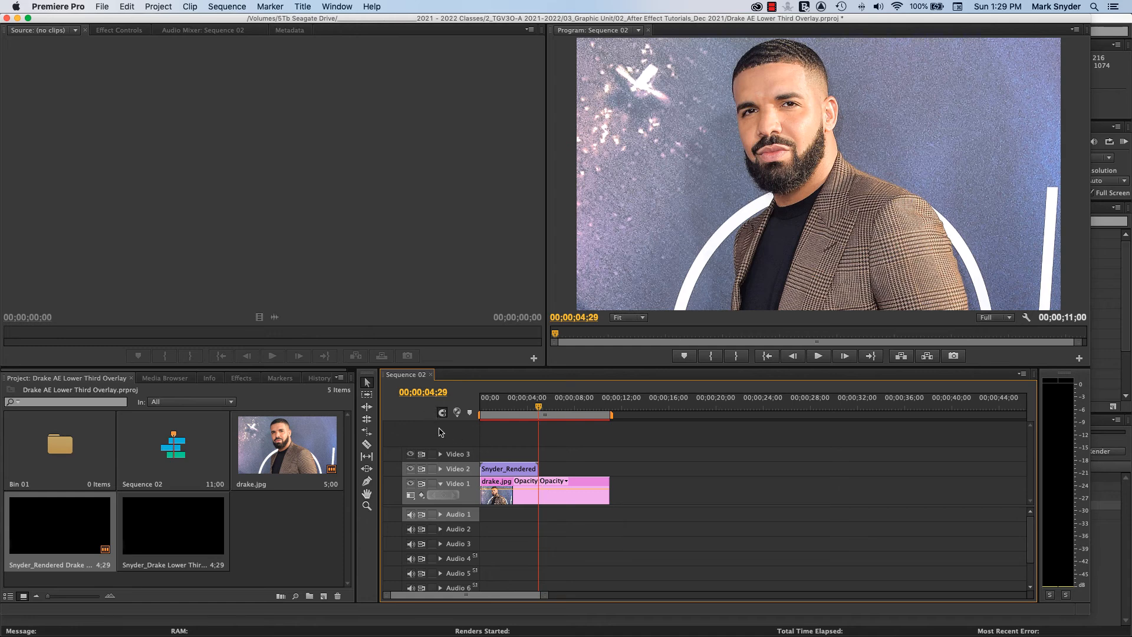
Step: Move the overlay clip on Video 2 to start at 00;00;01;07, and play it through to its end
{"action": "left_click_drag", "start_coordinate": [538, 417], "coordinate": [495, 409]}
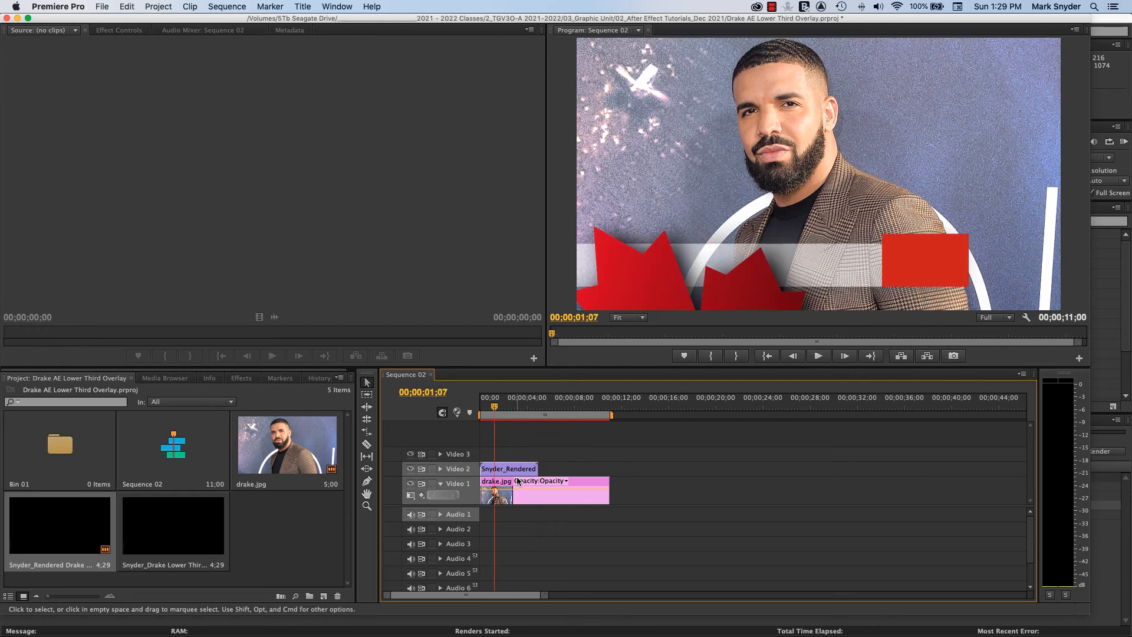
{"action": "mouse_move", "coordinate": [519, 468]}
{"action": "left_mouse_down"}
{"action": "mouse_move", "coordinate": [581, 472]}
{"action": "mouse_move", "coordinate": [512, 466]}
{"action": "left_mouse_up"}
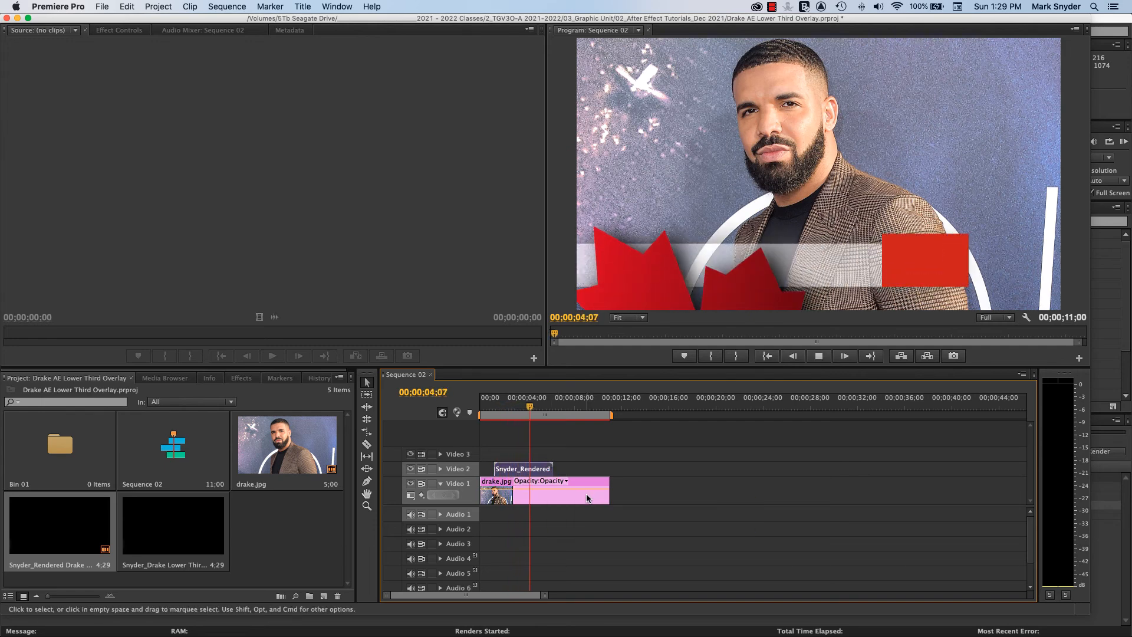
{"action": "key", "text": "space"}
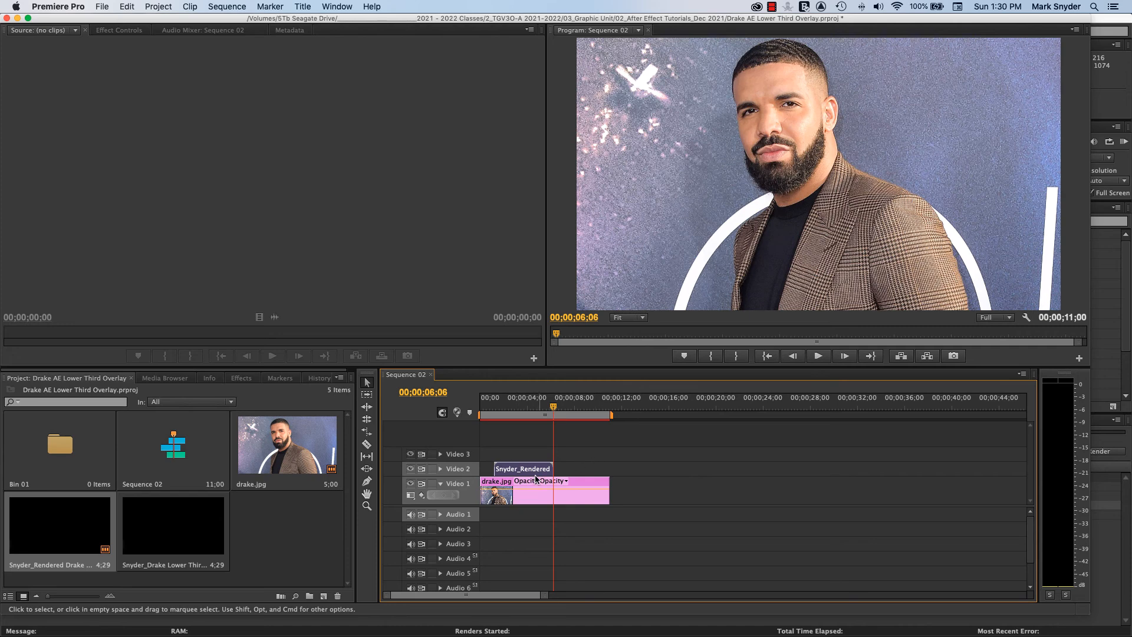
Step: Extend drake.jpg on Video 1 to a sequence length of 00;00;25;13, and reposition the overlay clip on Video 2 near its start
{"action": "mouse_move", "coordinate": [551, 469]}
{"action": "left_mouse_down"}
{"action": "mouse_move", "coordinate": [525, 469]}
{"action": "mouse_move", "coordinate": [551, 469]}
{"action": "left_mouse_up"}
{"action": "left_click", "coordinate": [529, 415]}
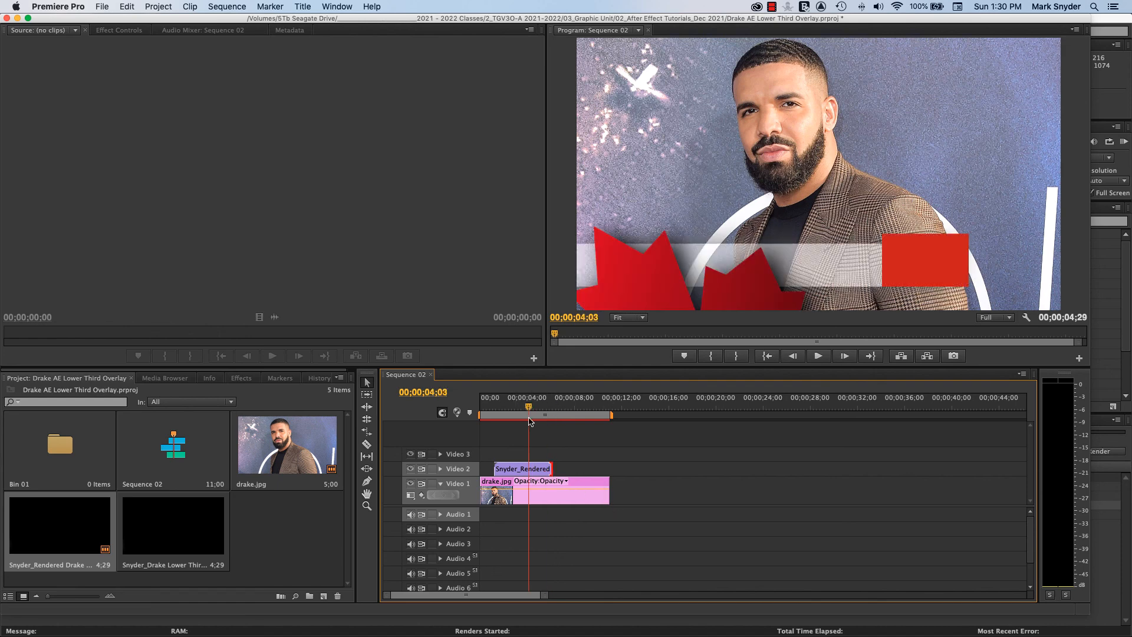
{"action": "left_click_drag", "start_coordinate": [529, 418], "coordinate": [731, 469]}
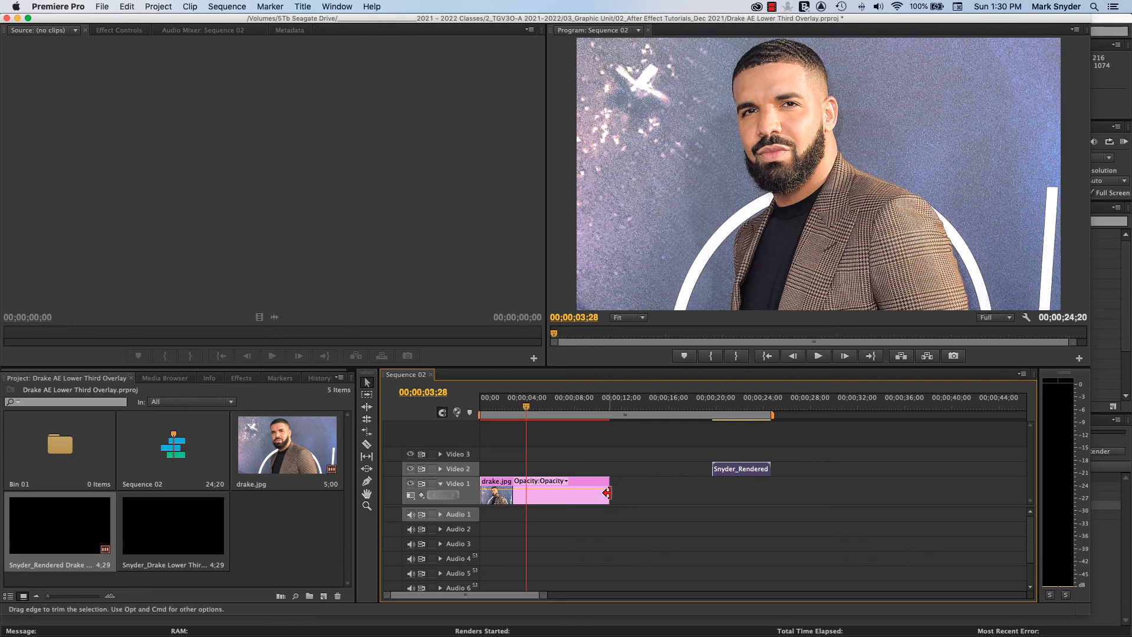
{"action": "left_click_drag", "start_coordinate": [613, 489], "coordinate": [532, 470]}
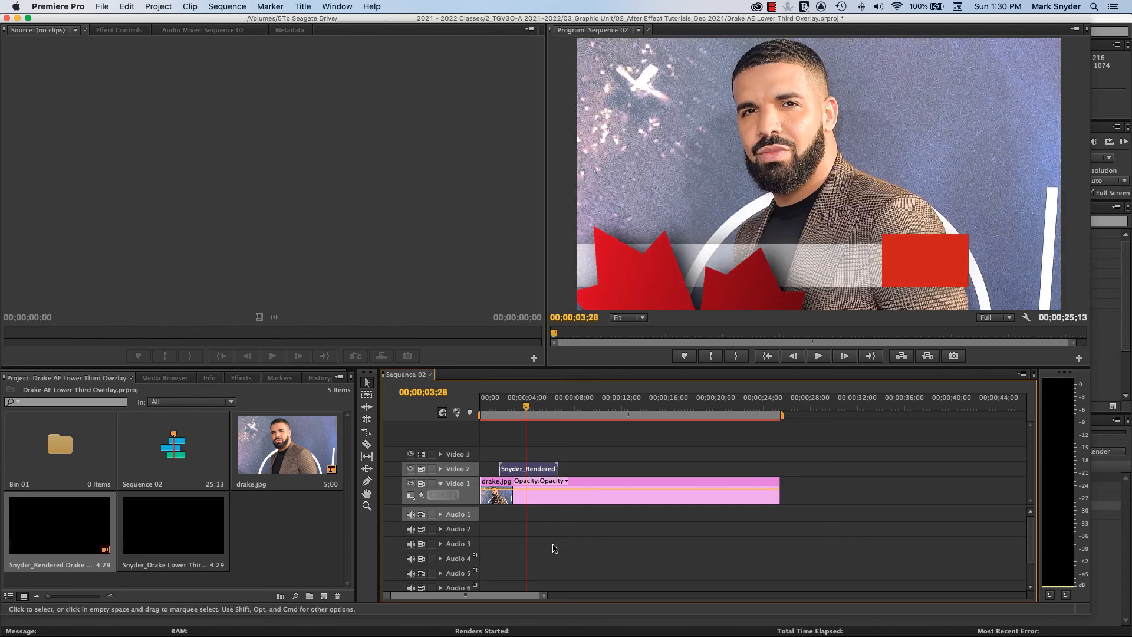
Step: Switch to After Effects and review the output module entry of the NO Alpha render item
{"action": "left_click", "coordinate": [236, 549]}
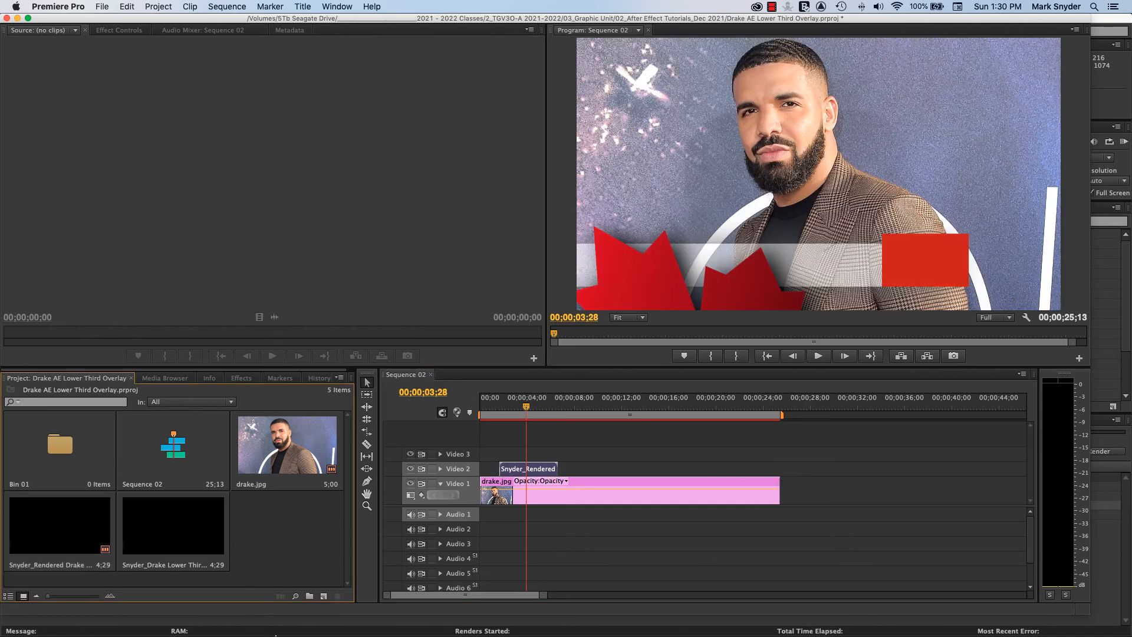
{"action": "mouse_move", "coordinate": [301, 629]}
{"action": "left_click", "coordinate": [521, 624]}
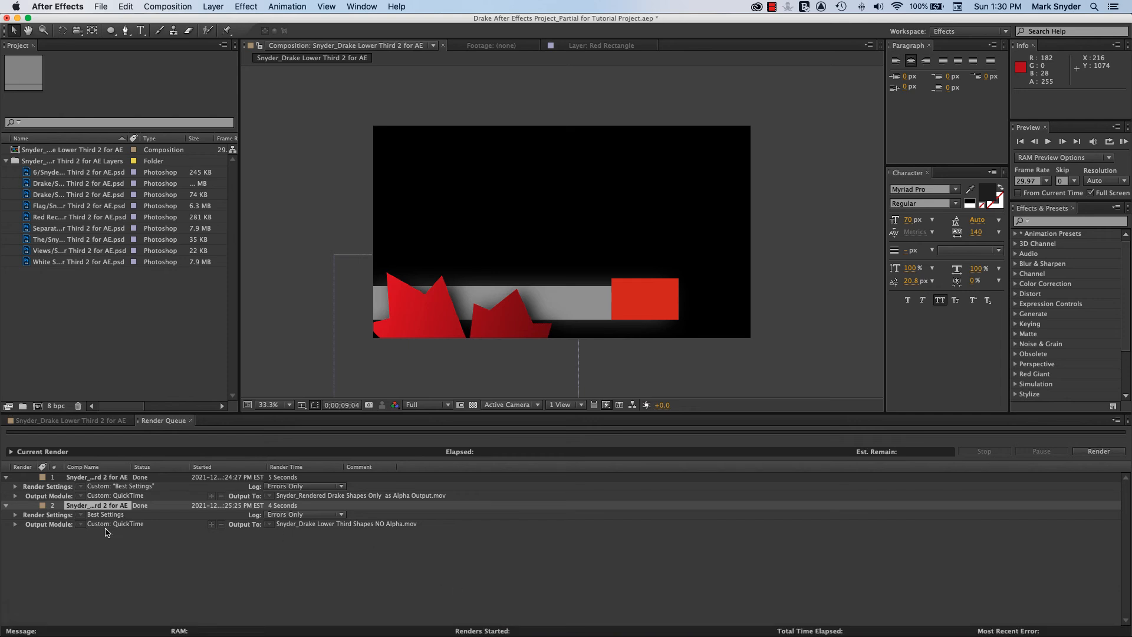
{"action": "left_click", "coordinate": [112, 529]}
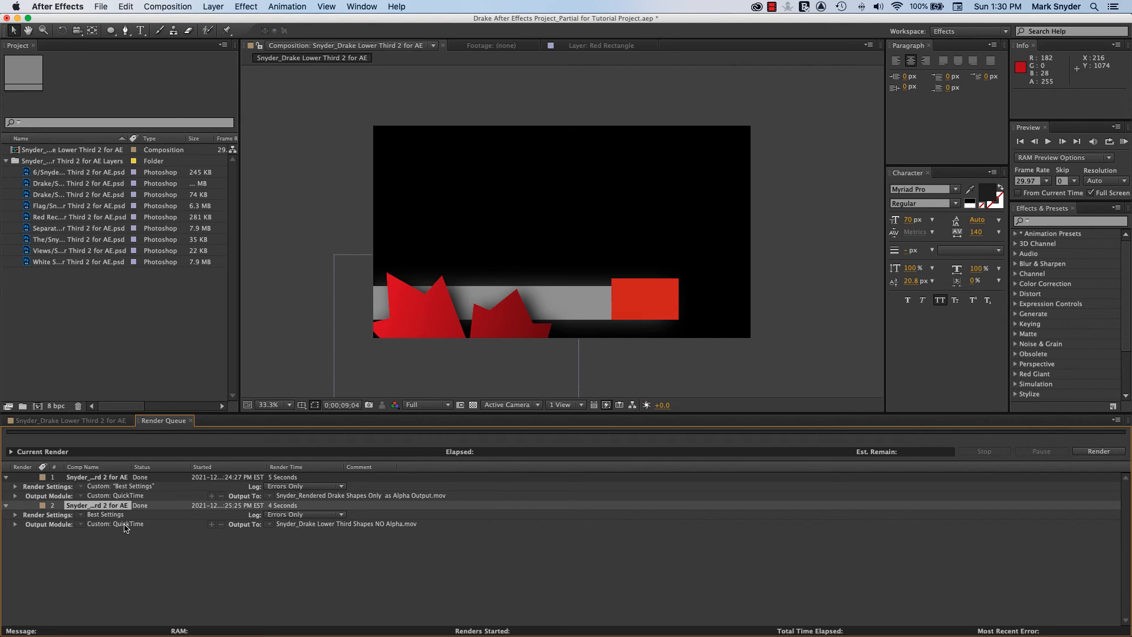
{"action": "left_click", "coordinate": [255, 597]}
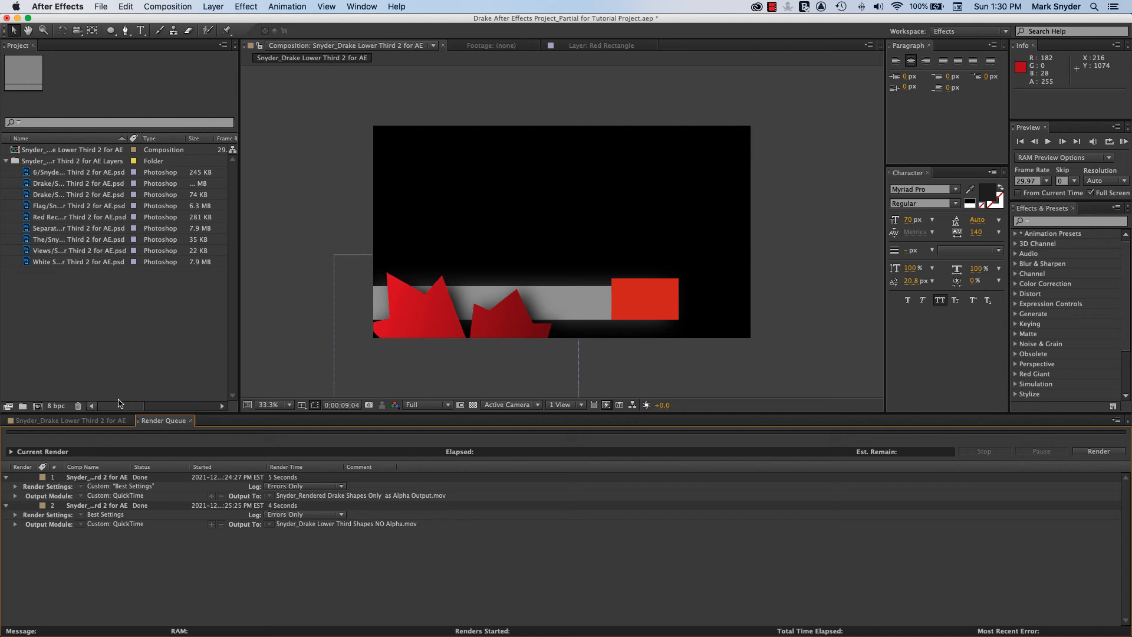
Step: Return to the Drake lower third composition's timeline and add the composition to the Render Queue again
{"action": "left_click", "coordinate": [71, 420]}
{"action": "left_click", "coordinate": [167, 6]}
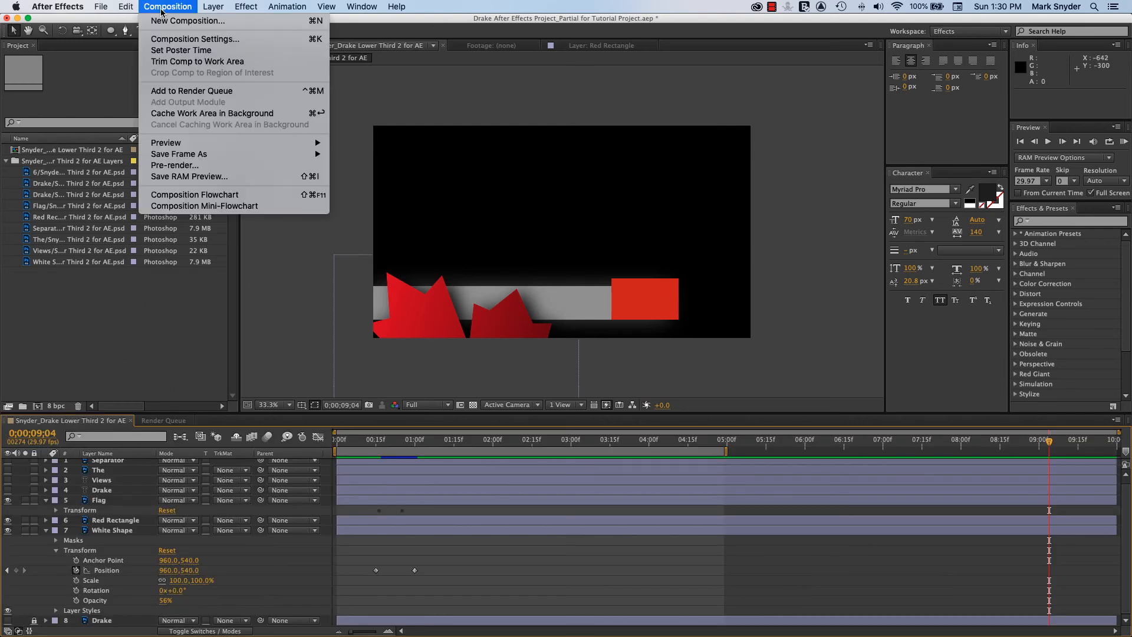
{"action": "left_click", "coordinate": [191, 90]}
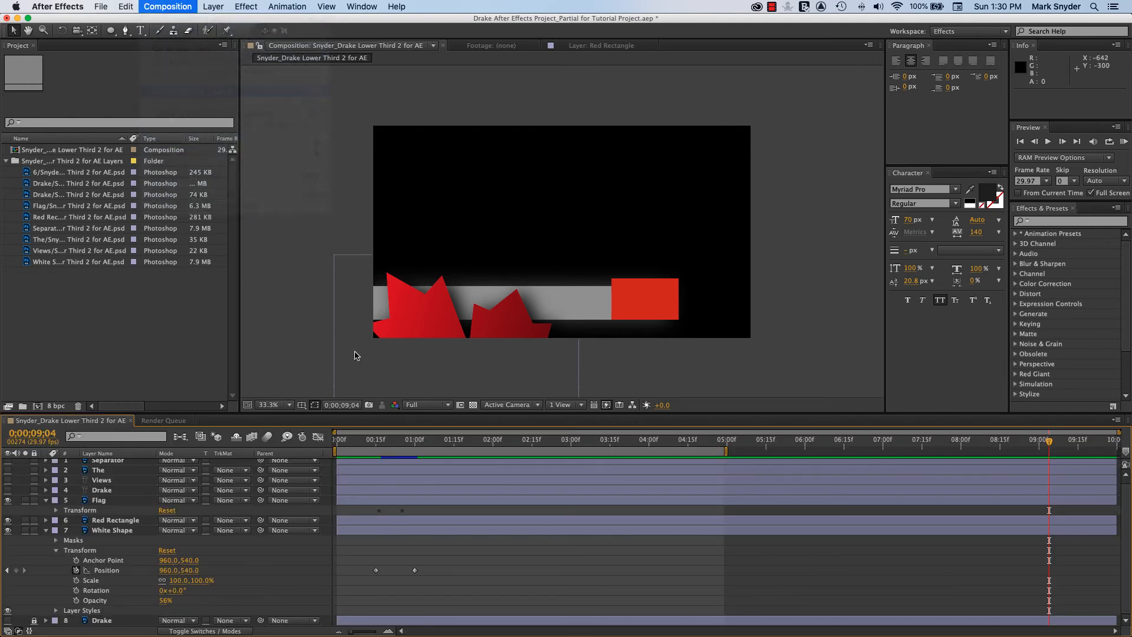
Step: Open the queued render item's output module settings, review the Channels options, and cancel without changing anything
{"action": "left_click", "coordinate": [99, 552]}
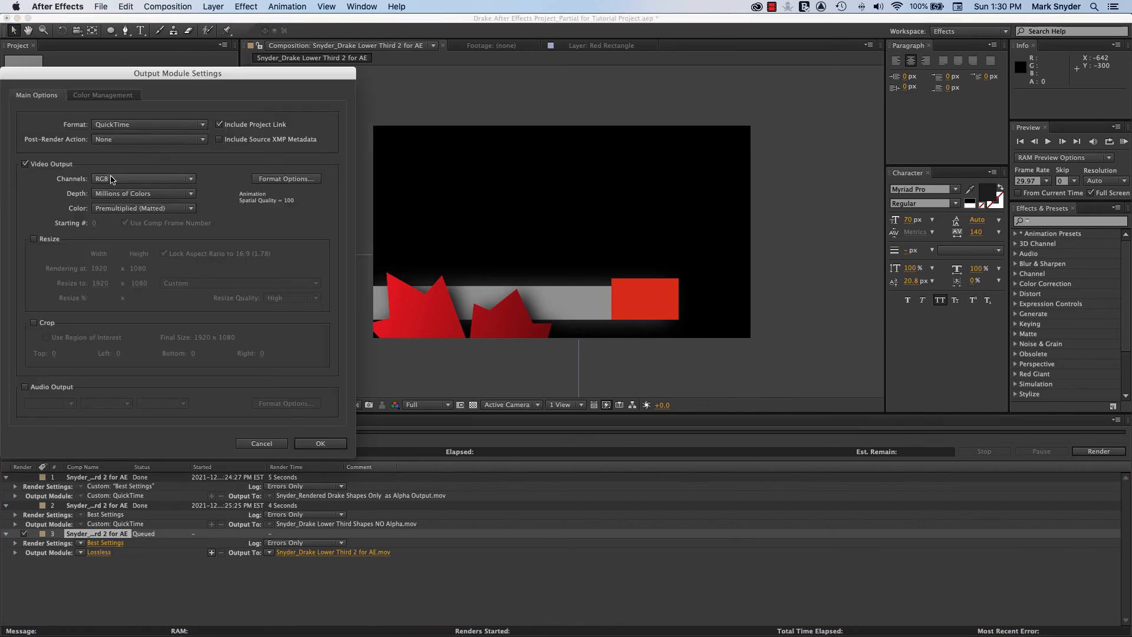
{"action": "left_click", "coordinate": [109, 182]}
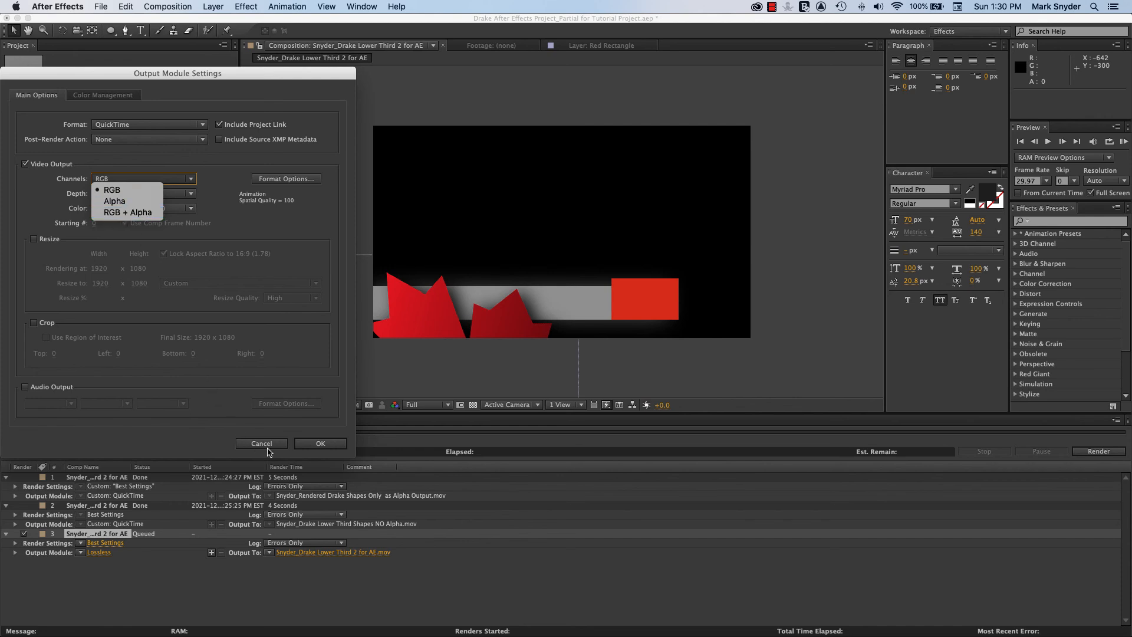
{"action": "left_click", "coordinate": [275, 455]}
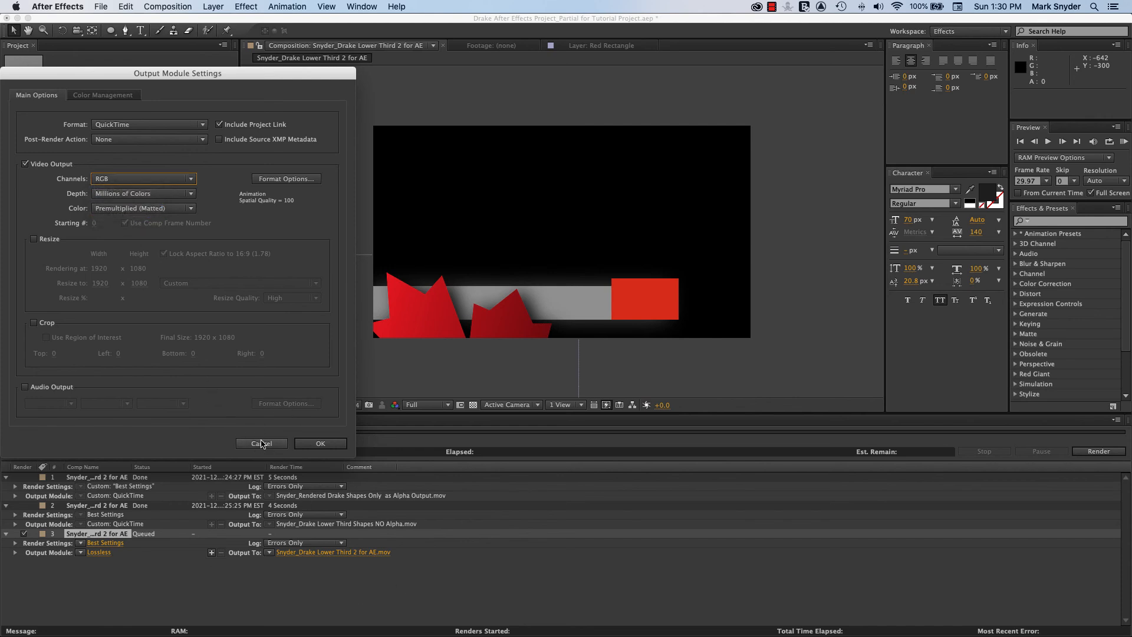
{"action": "left_click", "coordinate": [261, 444]}
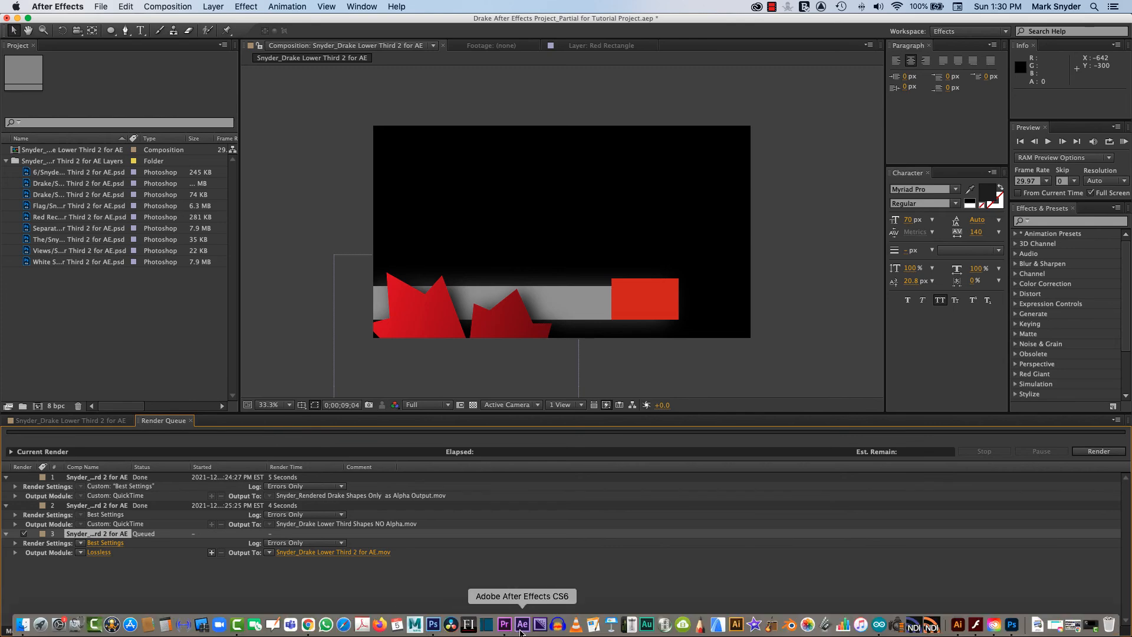
Step: Switch to Premiere Pro and place the NO Alpha lower third movie on Video 2, spaced after the existing overlay clip
{"action": "left_click", "coordinate": [504, 625]}
{"action": "left_click", "coordinate": [168, 535]}
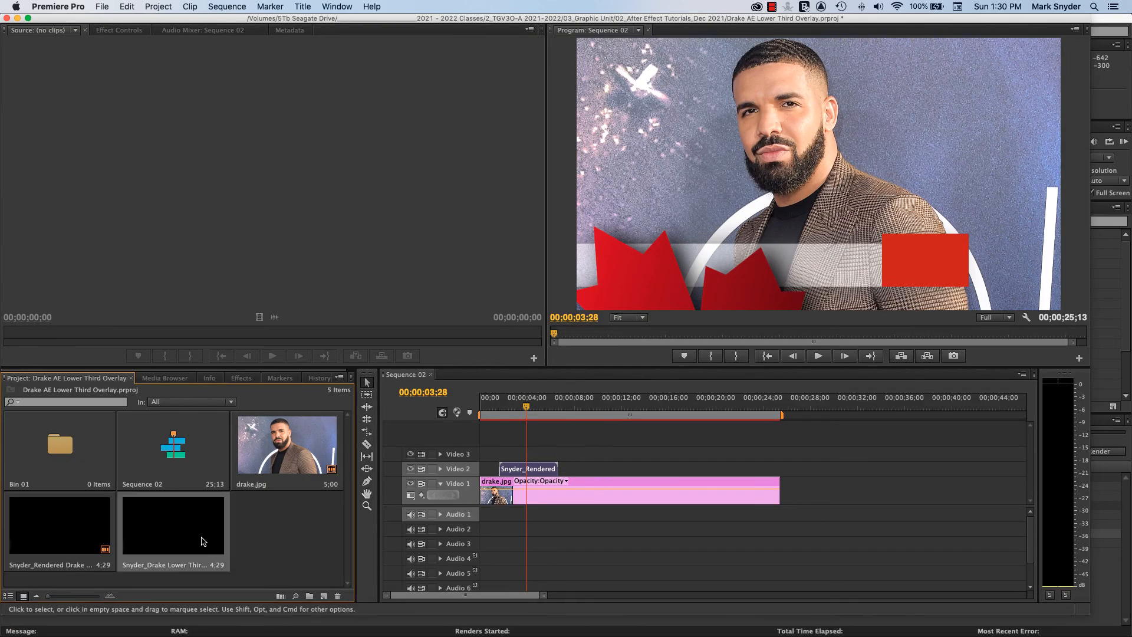
{"action": "left_click_drag", "start_coordinate": [204, 548], "coordinate": [584, 472]}
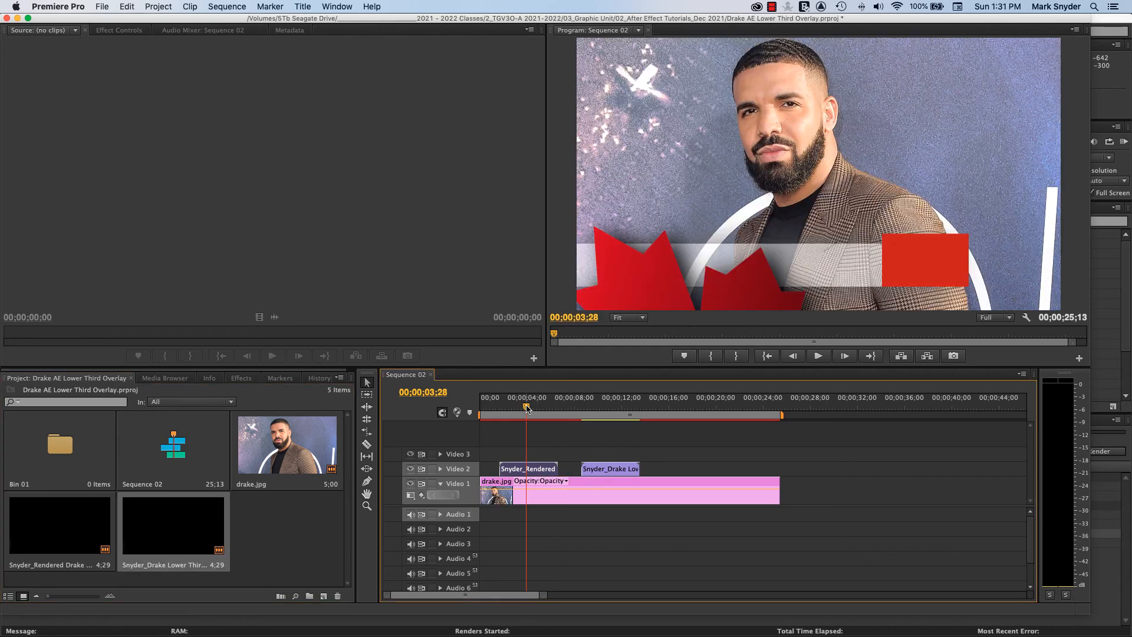
Step: Scrub through both overlay clips on Video 2 to compare the NO Alpha version with the alpha version over drake.jpg
{"action": "left_click_drag", "start_coordinate": [529, 417], "coordinate": [598, 416]}
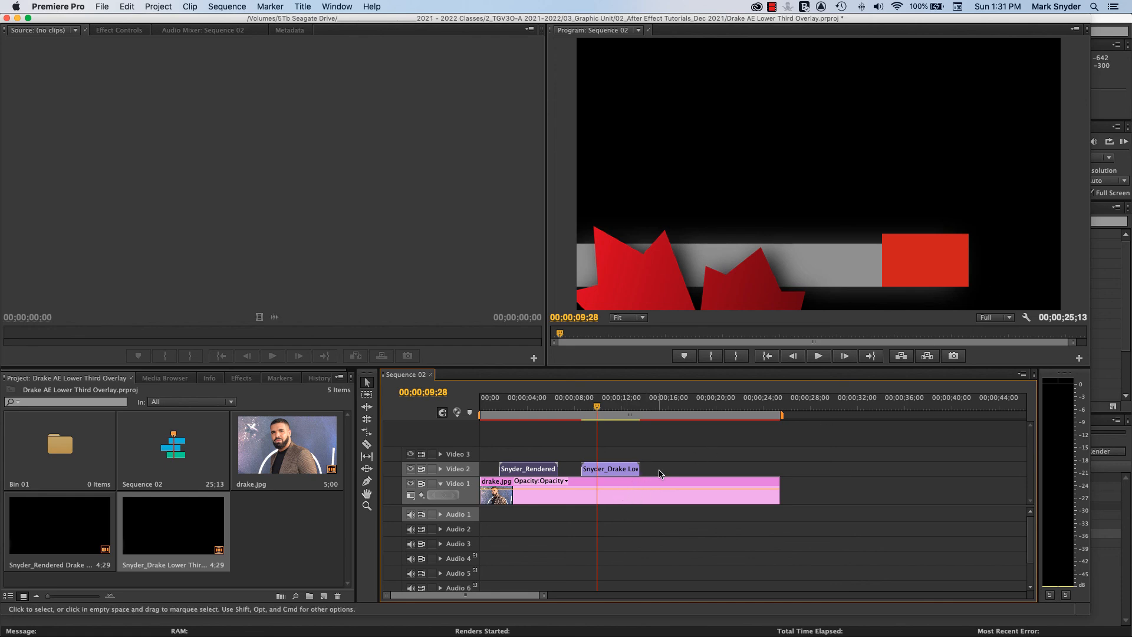
{"action": "left_click", "coordinate": [517, 407]}
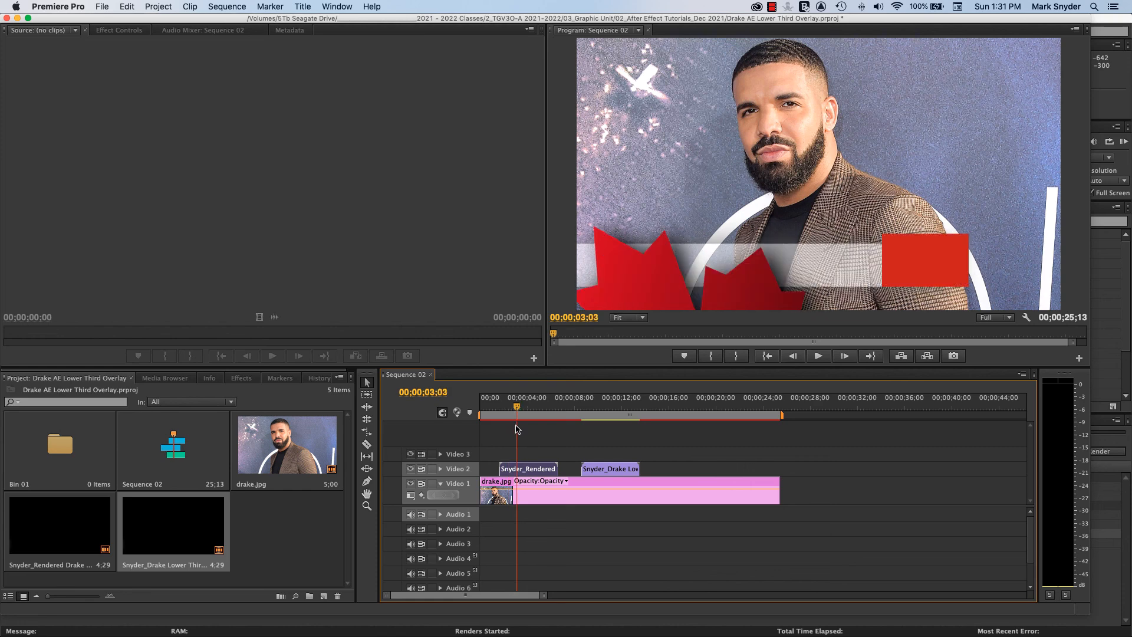
{"action": "left_click_drag", "start_coordinate": [517, 428], "coordinate": [485, 435]}
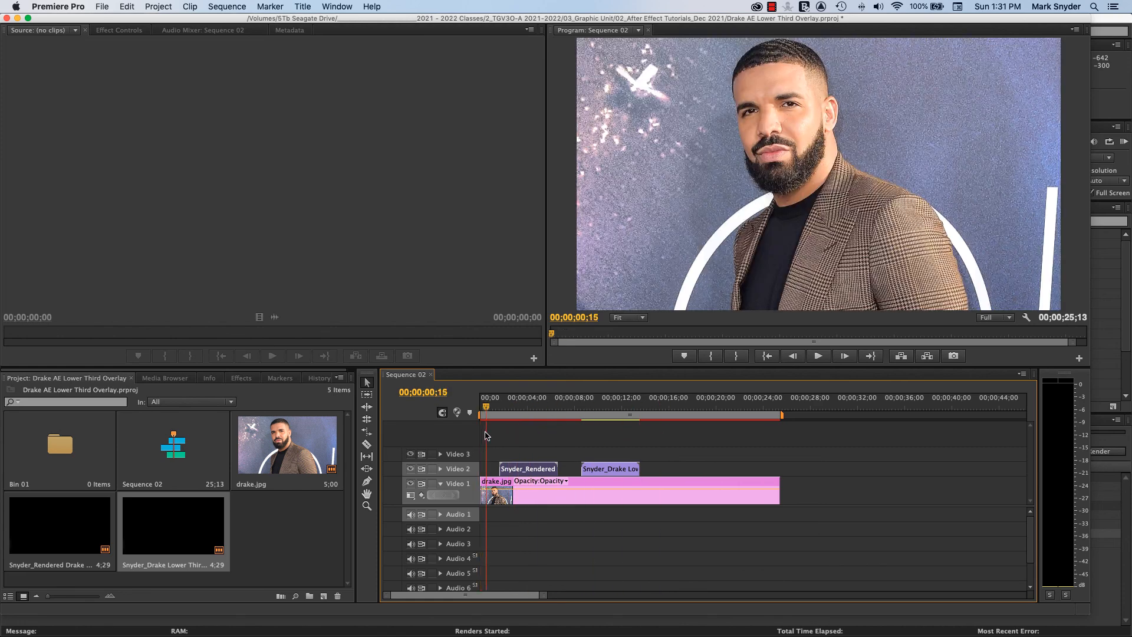
Step: Check the NO Alpha clip at 00;00;10;21 and delete it from Video 2
{"action": "left_click", "coordinate": [607, 416]}
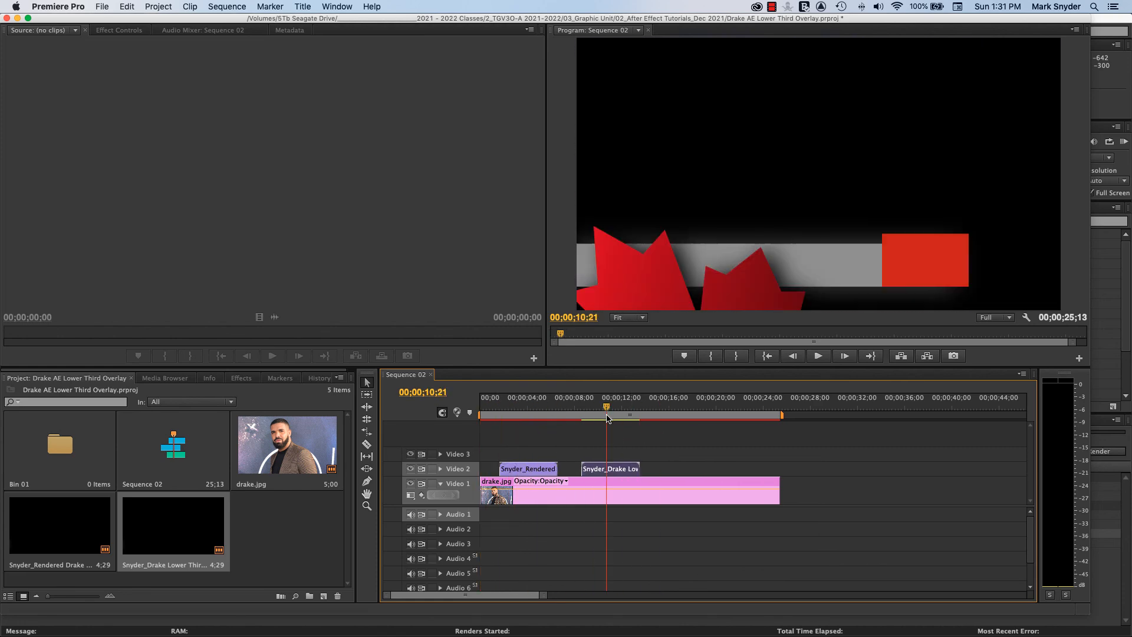
{"action": "key", "text": "Delete"}
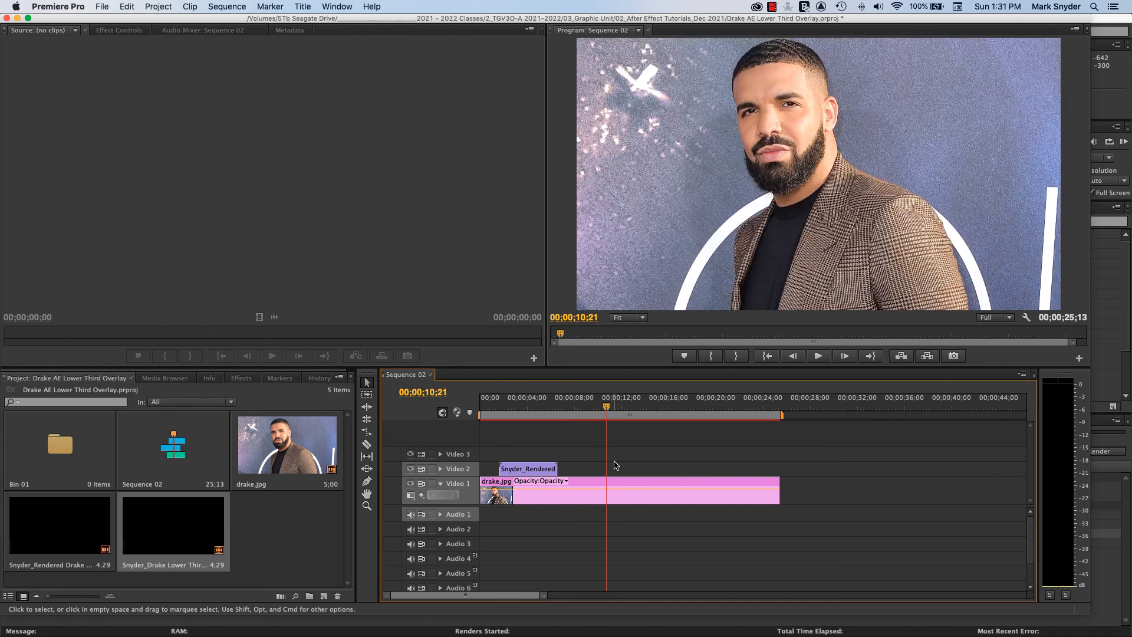
Step: Play the opening of the alpha overlay clip over drake.jpg several times to judge its animation speed
{"action": "left_click", "coordinate": [497, 415]}
{"action": "key", "text": "space"}
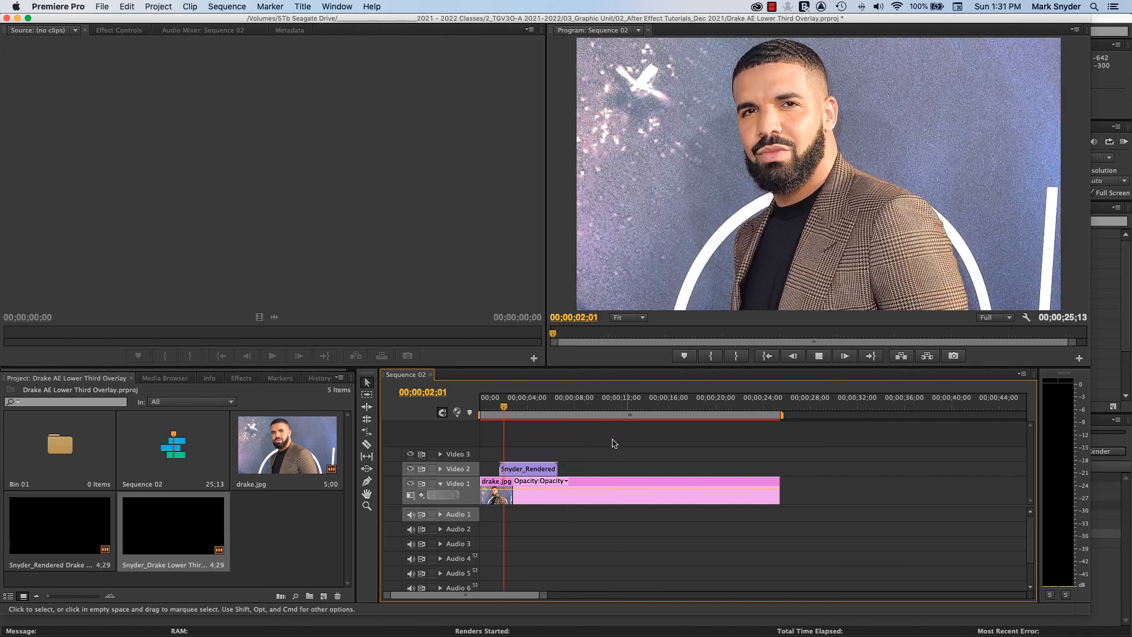
{"action": "key", "text": "space"}
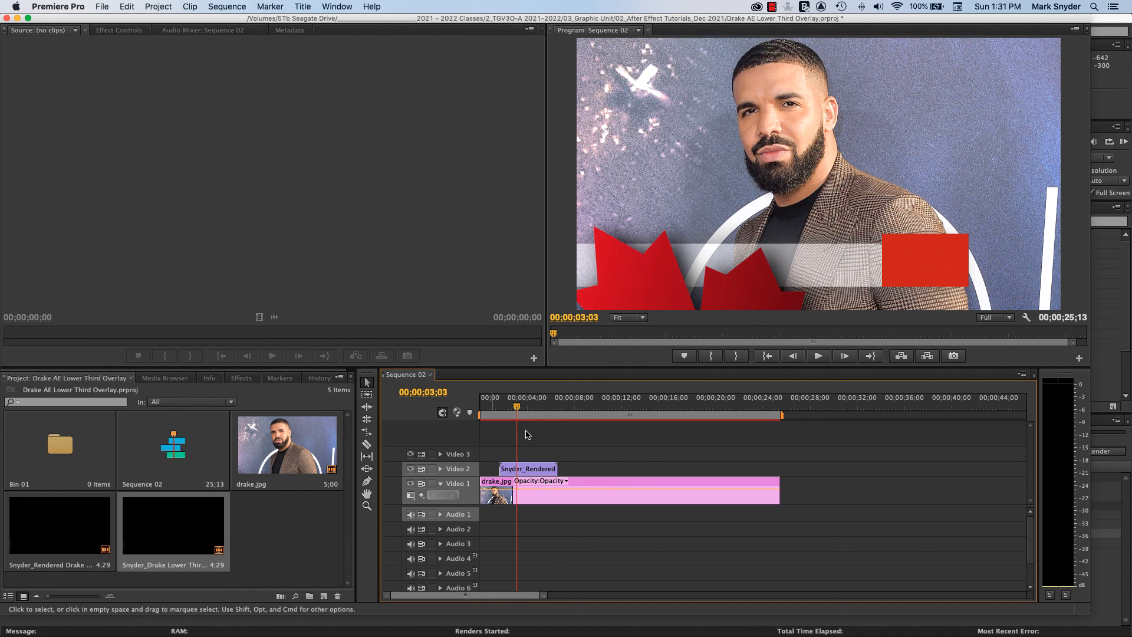
{"action": "left_click_drag", "start_coordinate": [517, 408], "coordinate": [491, 408]}
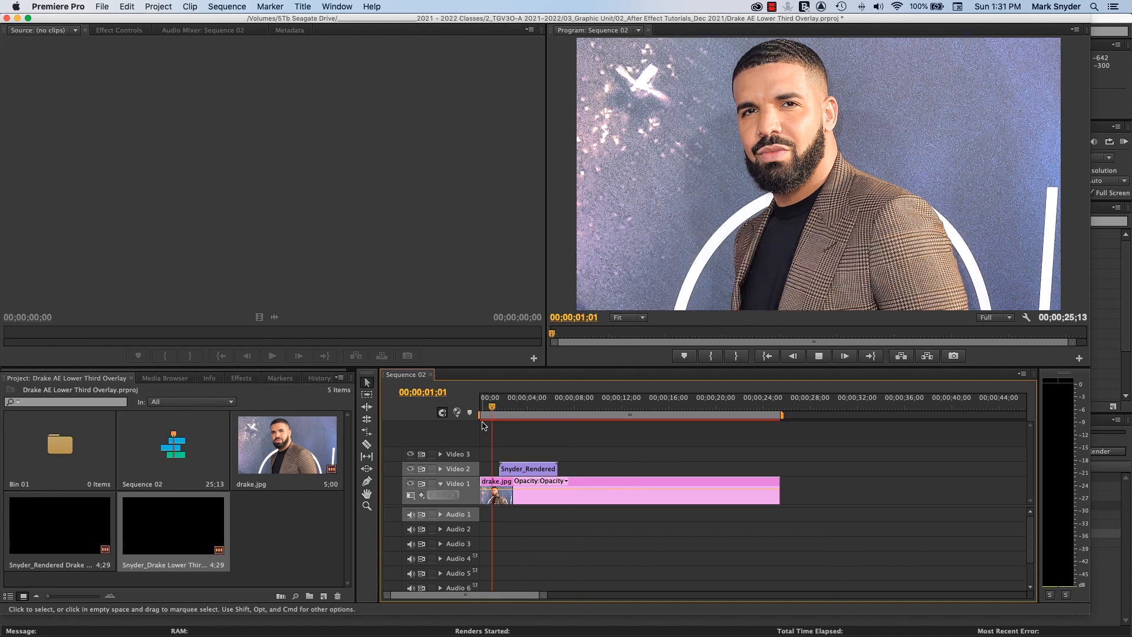
{"action": "key", "text": "space"}
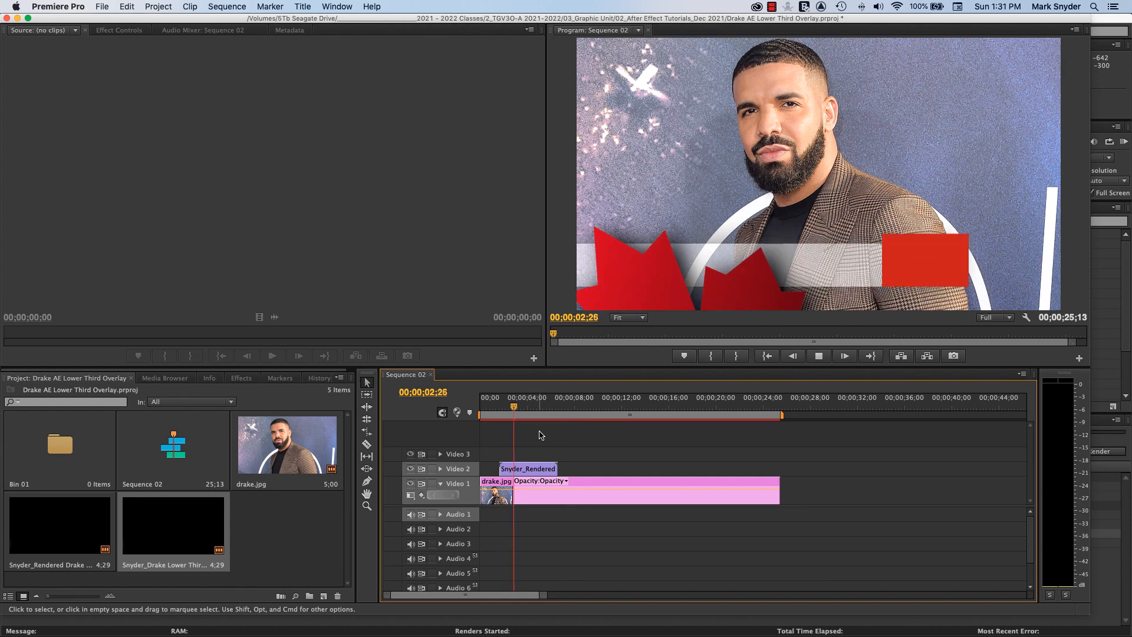
{"action": "key", "text": "space"}
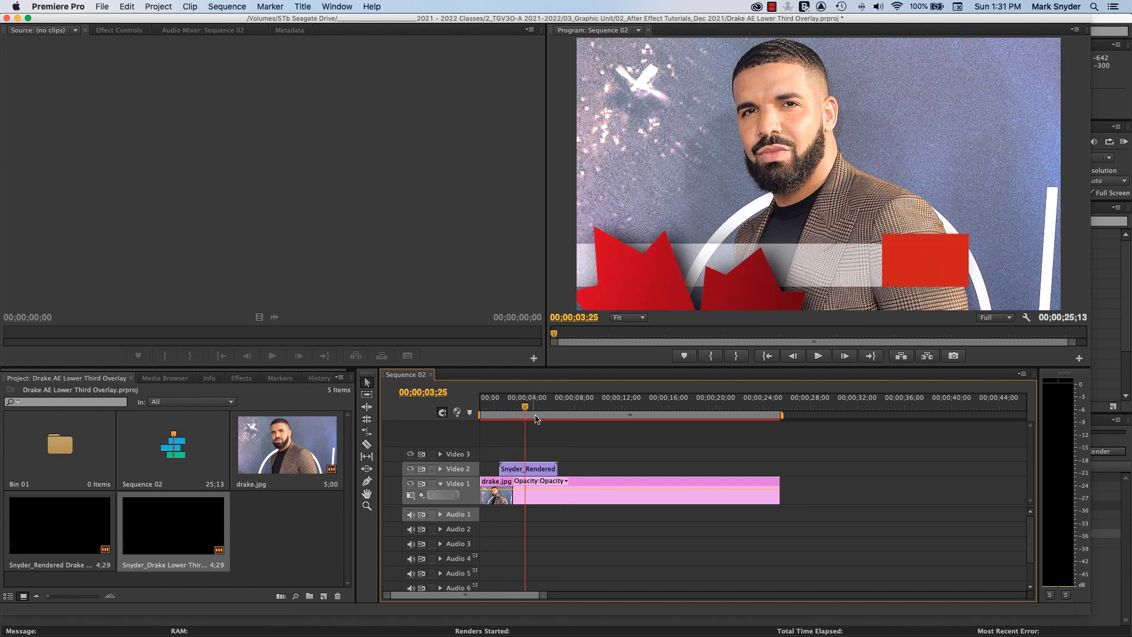
{"action": "left_click_drag", "start_coordinate": [525, 406], "coordinate": [499, 423]}
{"action": "key", "text": "space"}
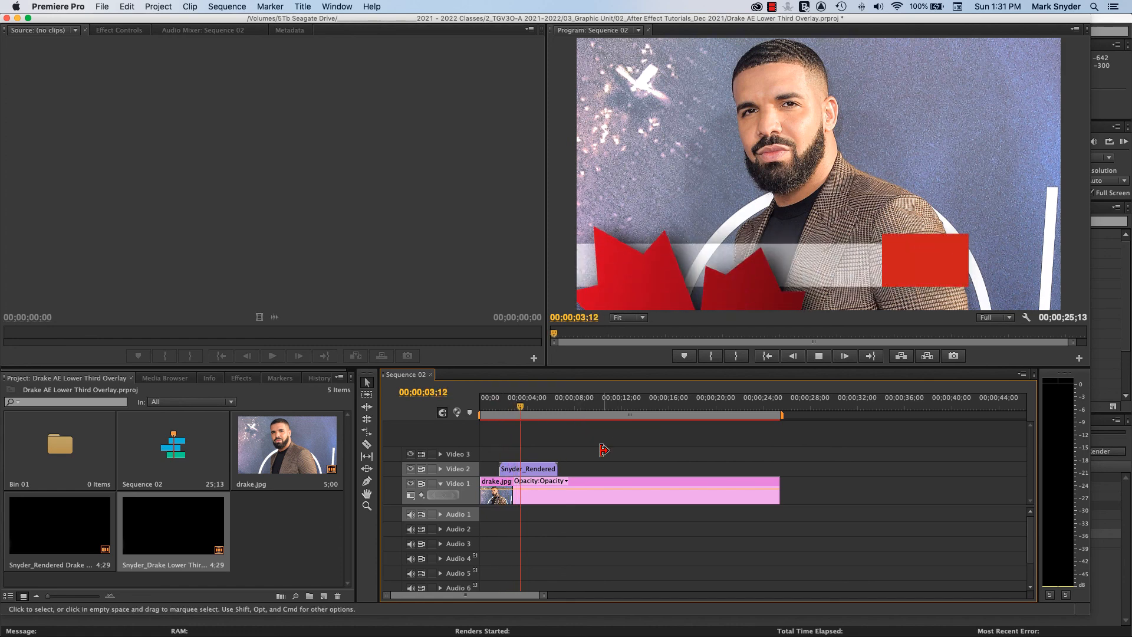
{"action": "key", "text": "space"}
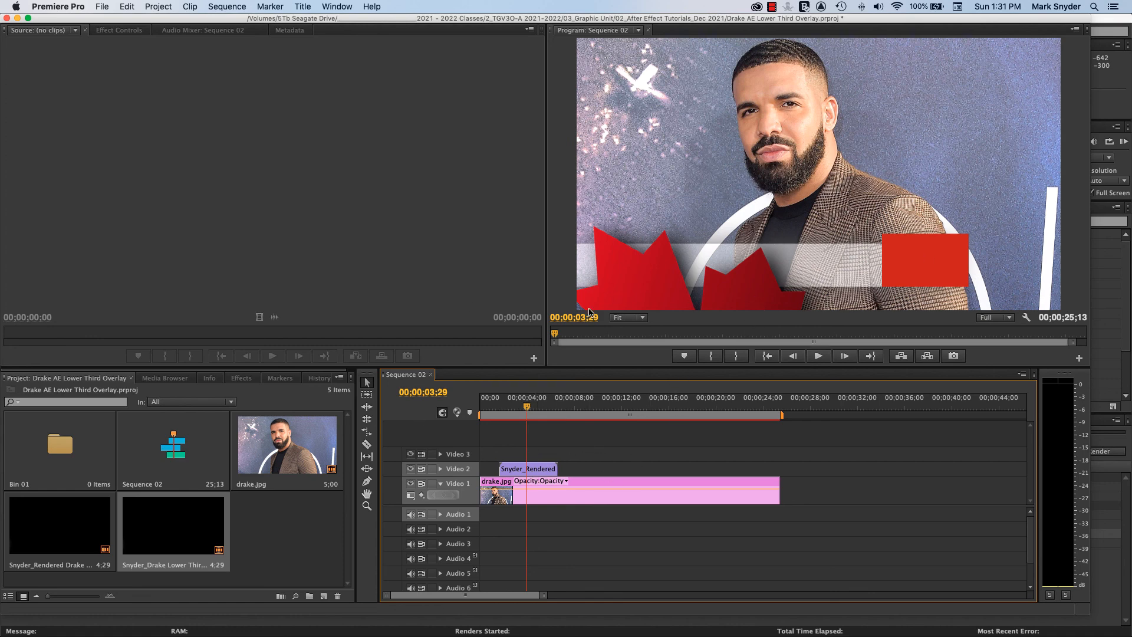
Step: Set the speed of the alpha overlay clip on Video 2 to 80%
{"action": "right_click", "coordinate": [539, 469]}
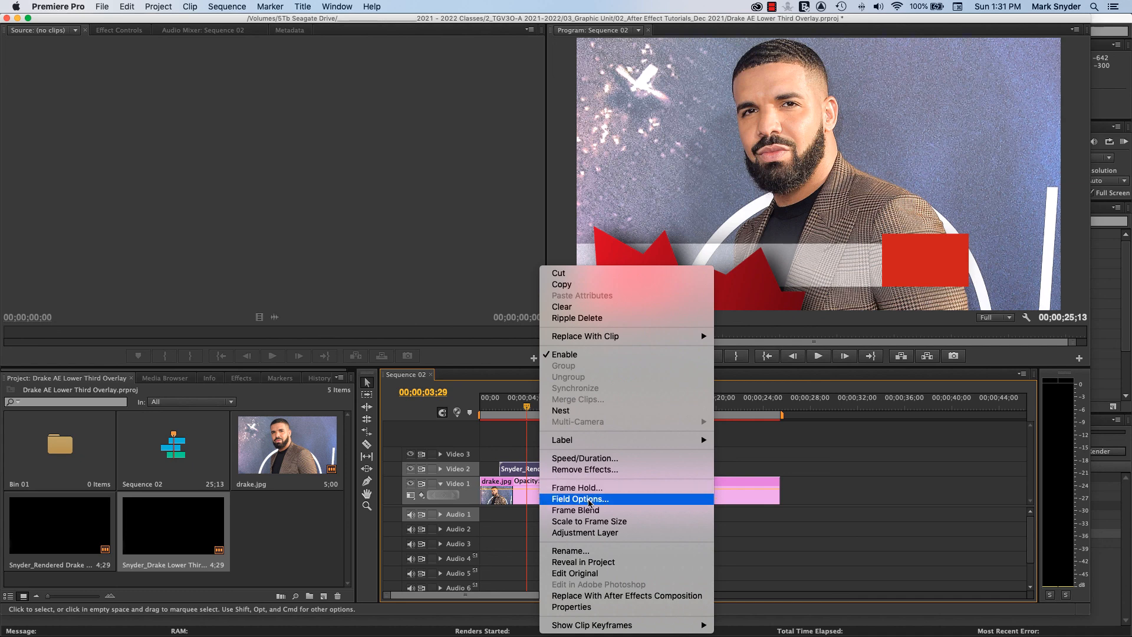
{"action": "left_click", "coordinate": [580, 458]}
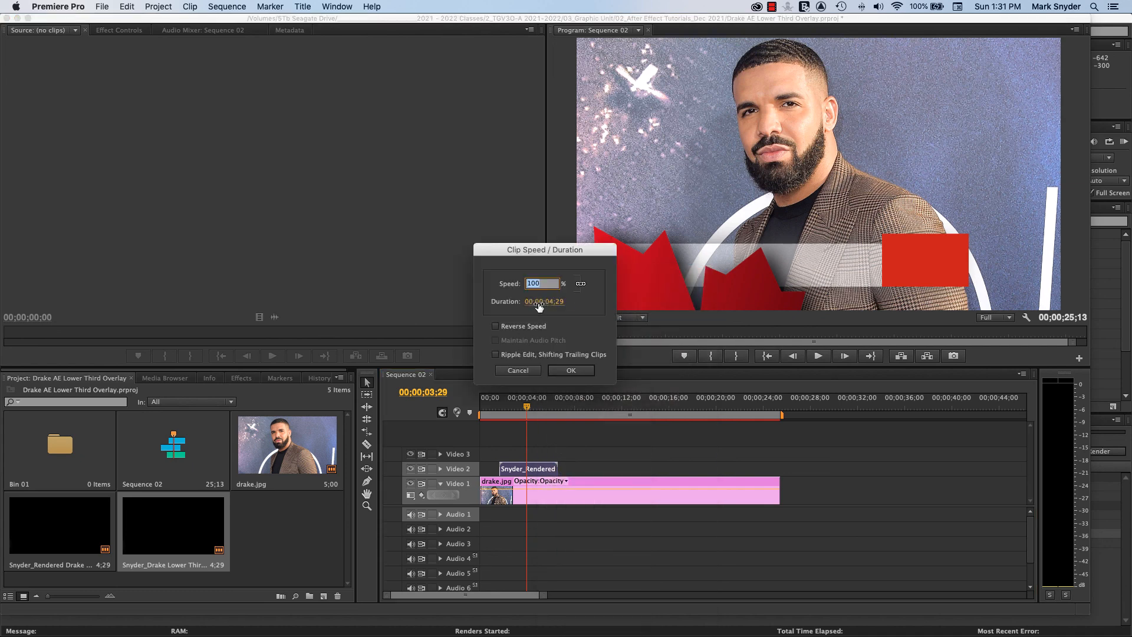
{"action": "type", "text": "80"}
{"action": "key", "text": "Return"}
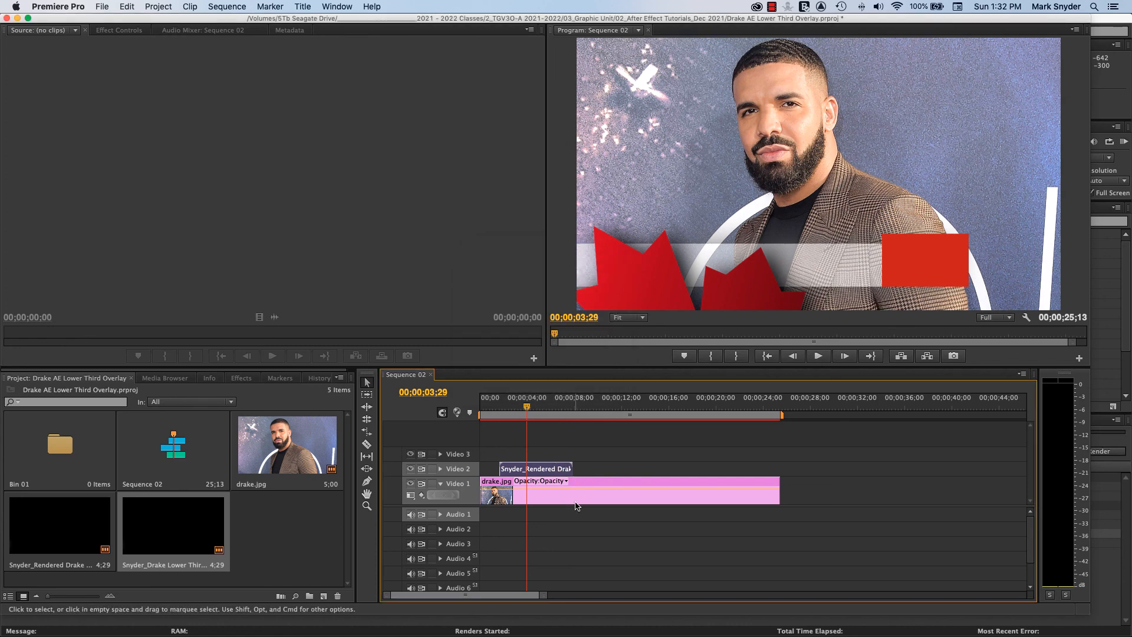
Step: Play the slowed overlay clip from 00;00;01;04 to check the new animation timing
{"action": "left_click_drag", "start_coordinate": [527, 406], "coordinate": [493, 407]}
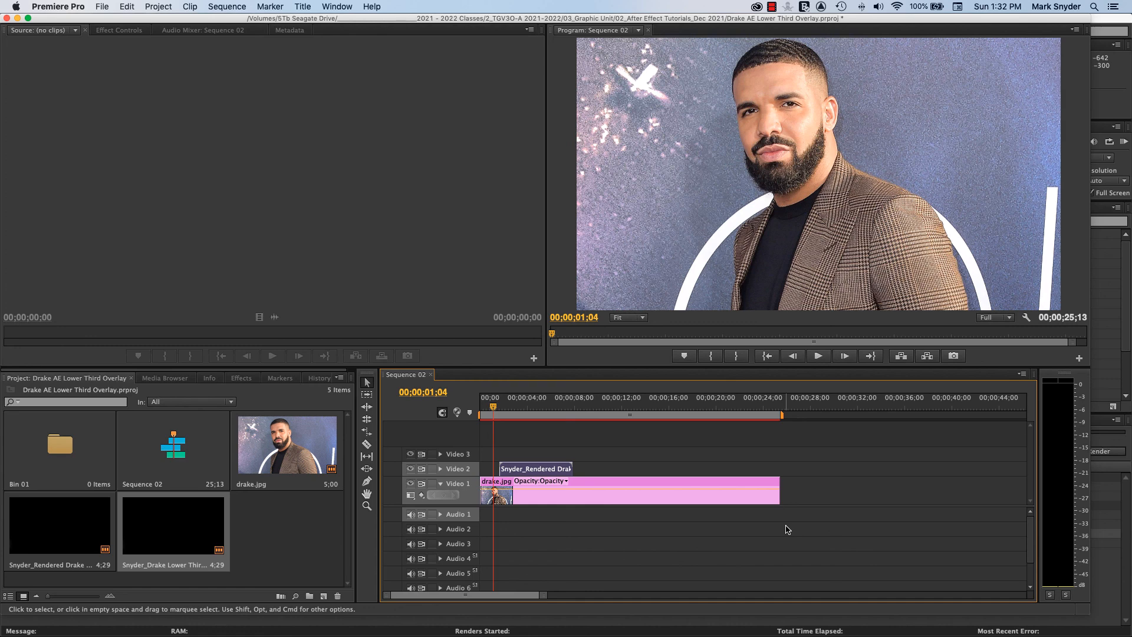
{"action": "key", "text": "space"}
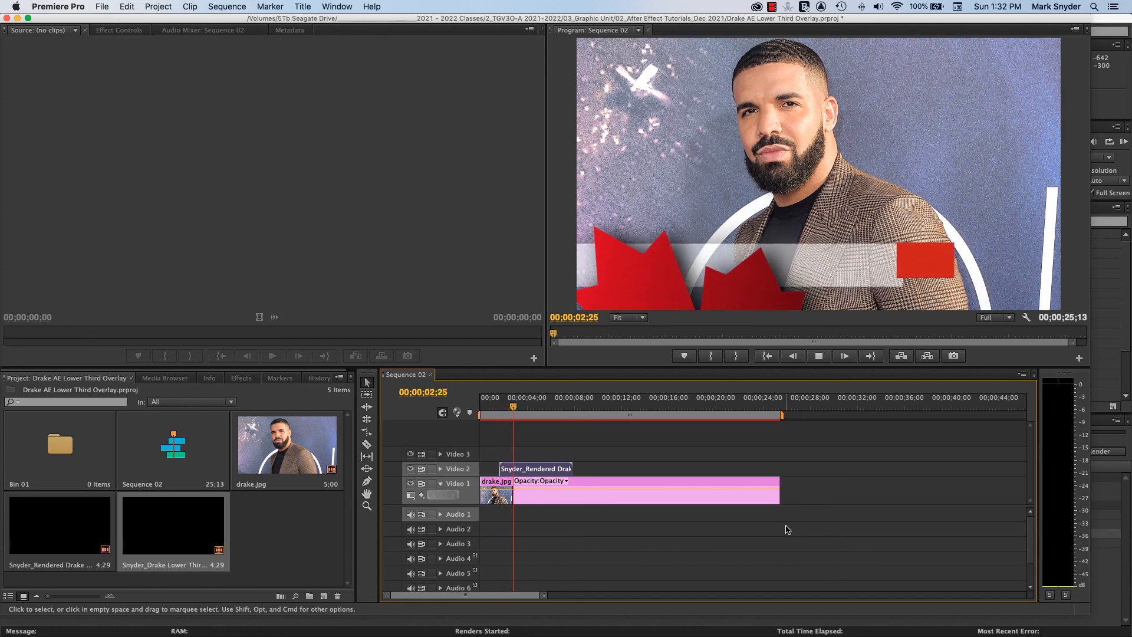
{"action": "key", "text": "space"}
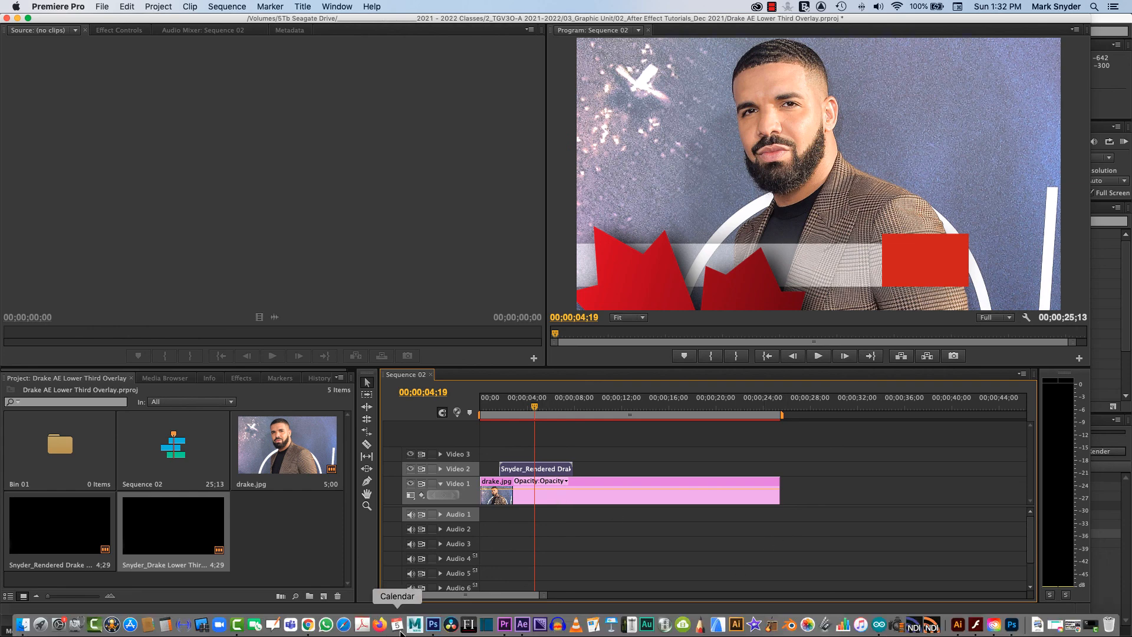
Step: Switch to After Effects and delete the two completed render items from the Render Queue, keeping the queued one
{"action": "left_click", "coordinate": [522, 626]}
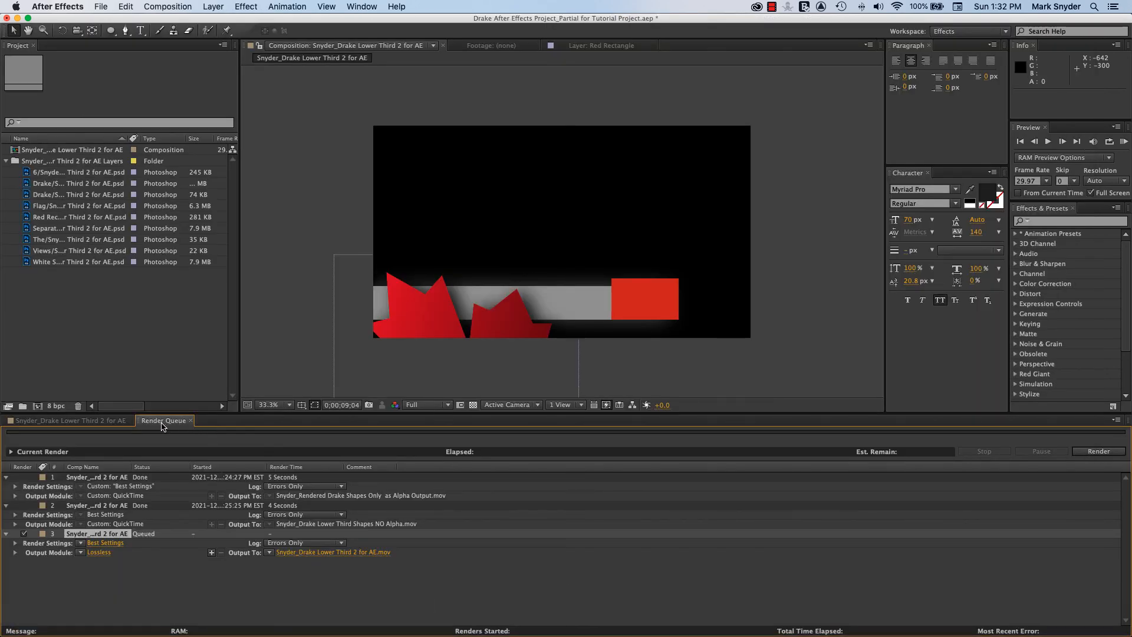
{"action": "left_click", "coordinate": [93, 478]}
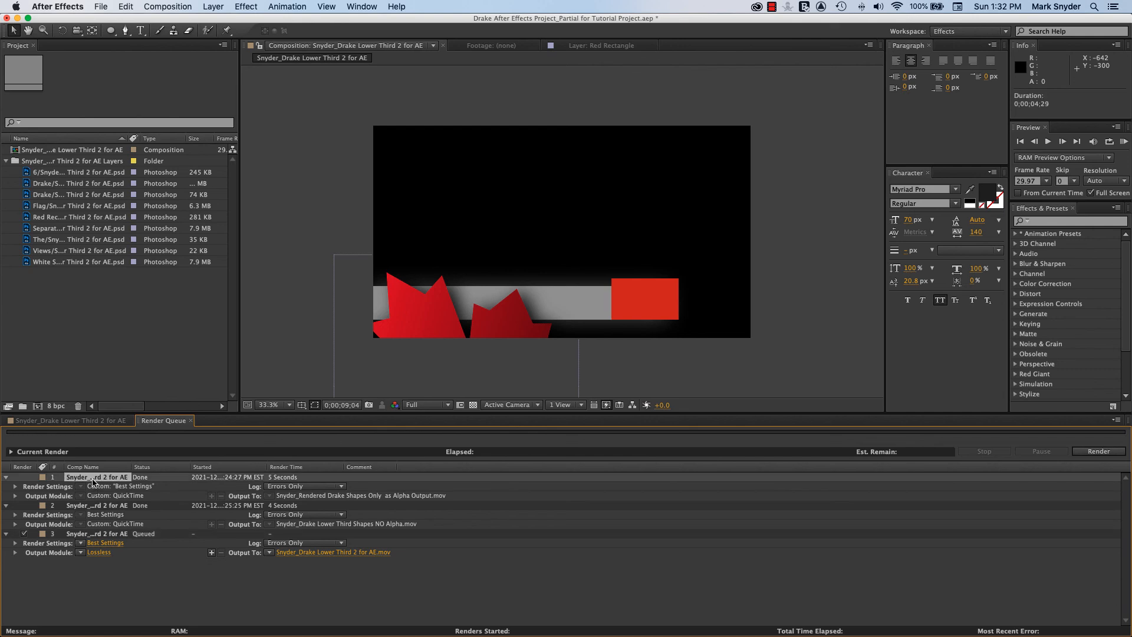
{"action": "key", "text": "Delete"}
{"action": "left_click", "coordinate": [122, 476]}
{"action": "key", "text": "Delete"}
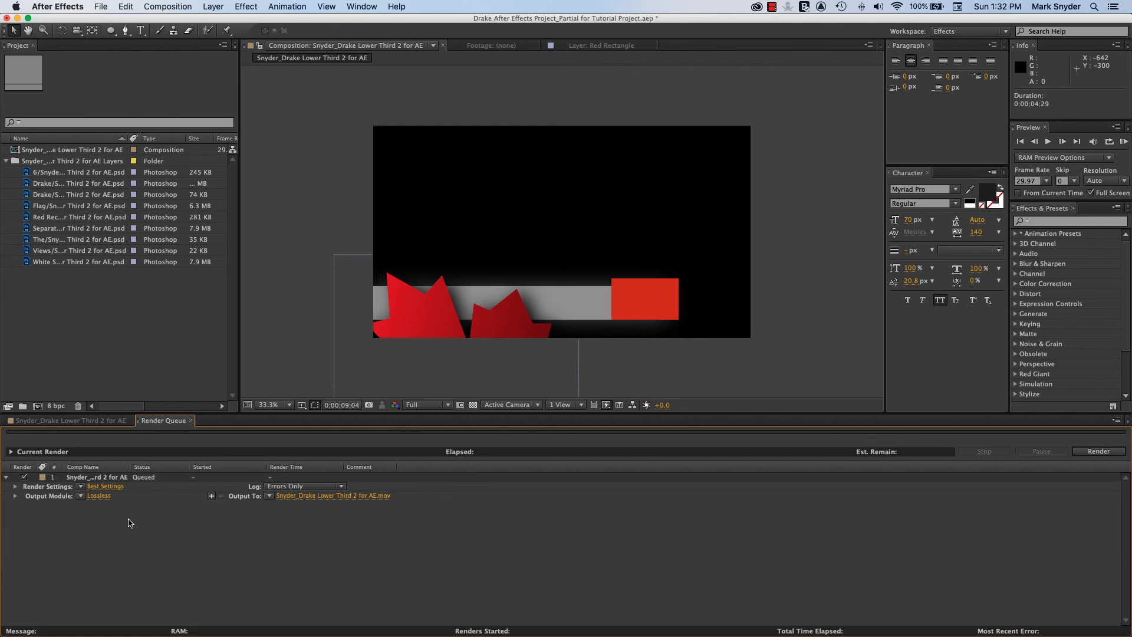